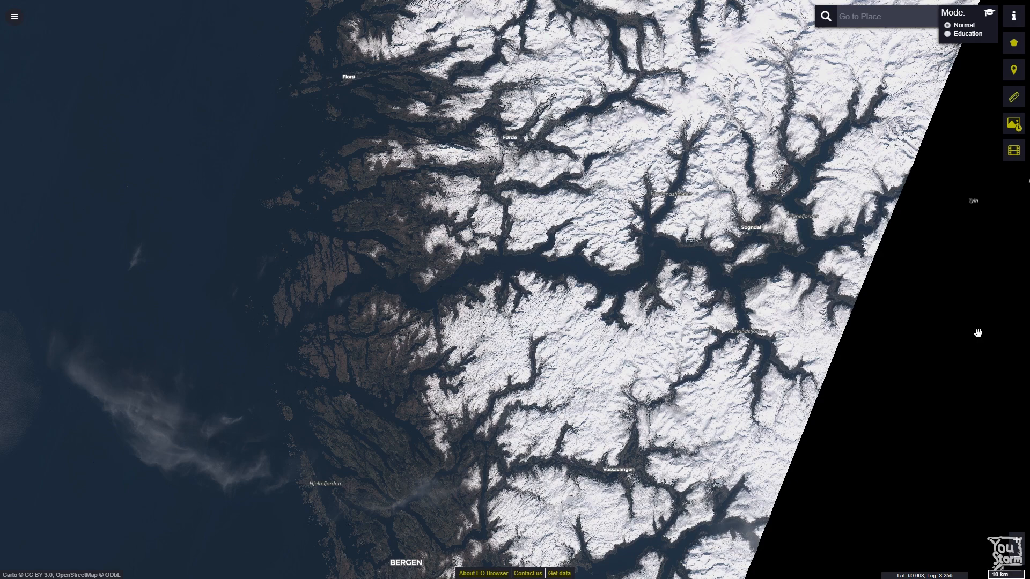
Download the visible true color satellite image as KMZ/PNG at HIGH resolution in the Popular Web Mercator coordinate system
drag(639, 272, 645, 288)
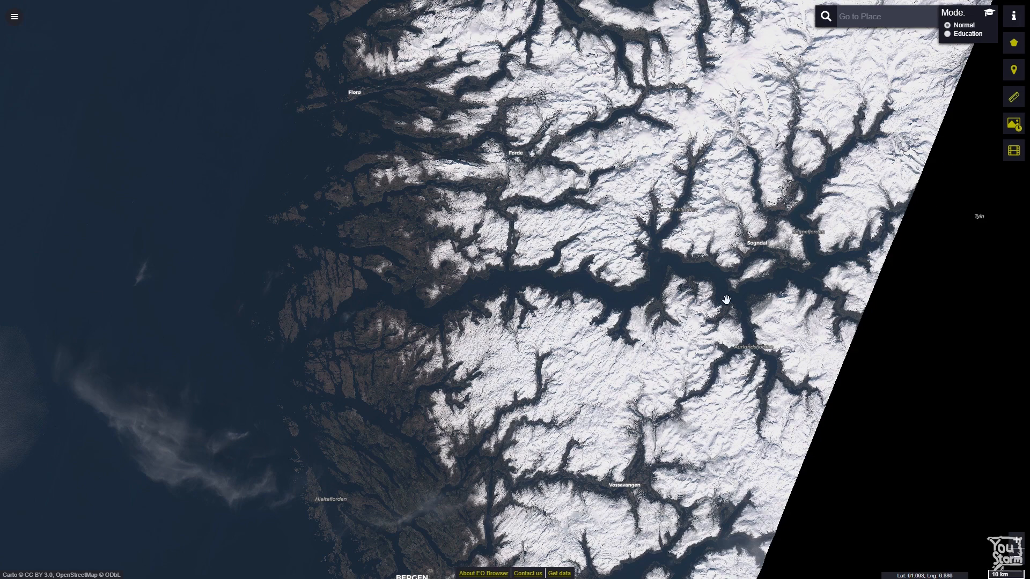
click(1015, 126)
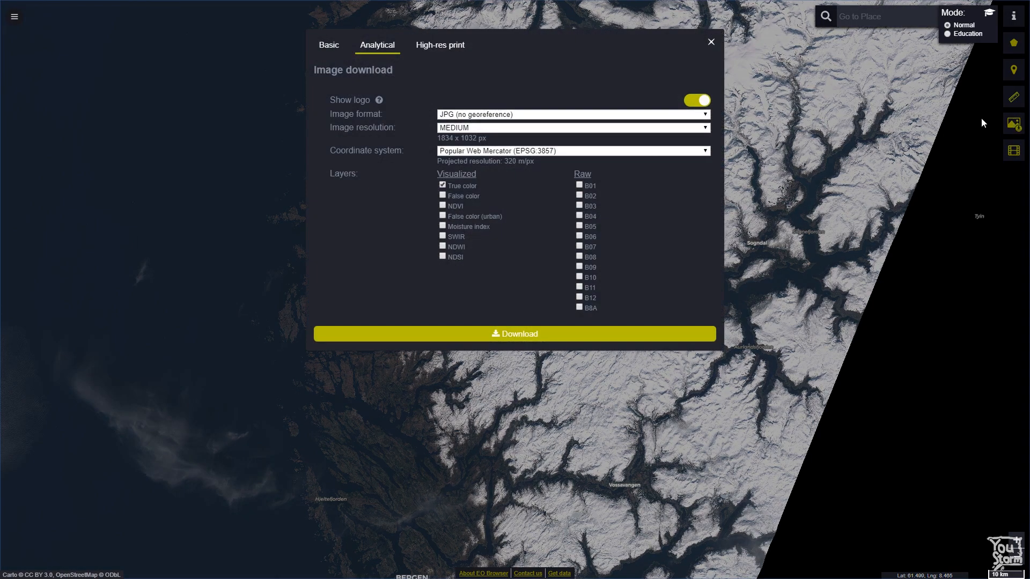
click(495, 129)
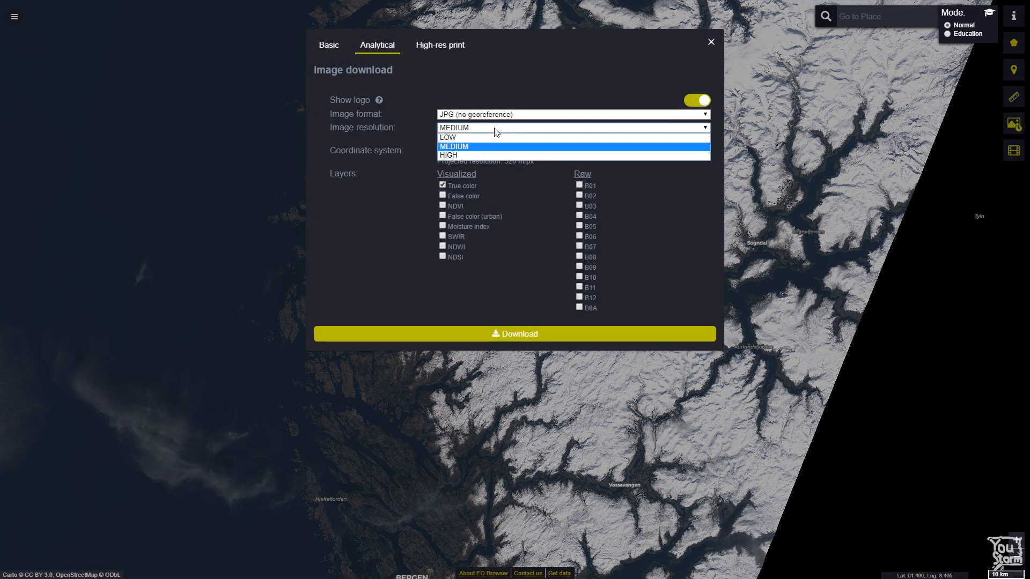
click(462, 155)
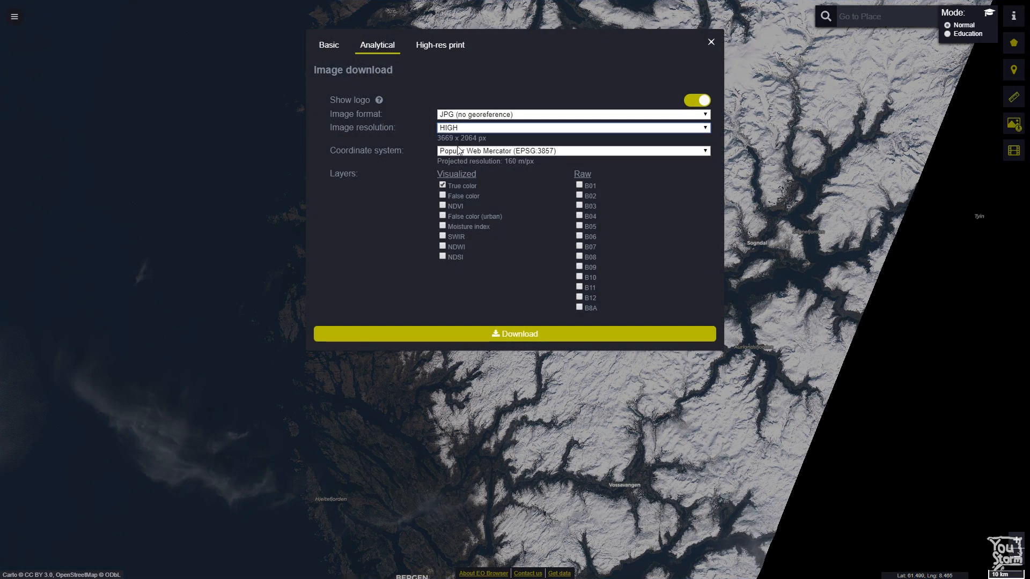
click(496, 115)
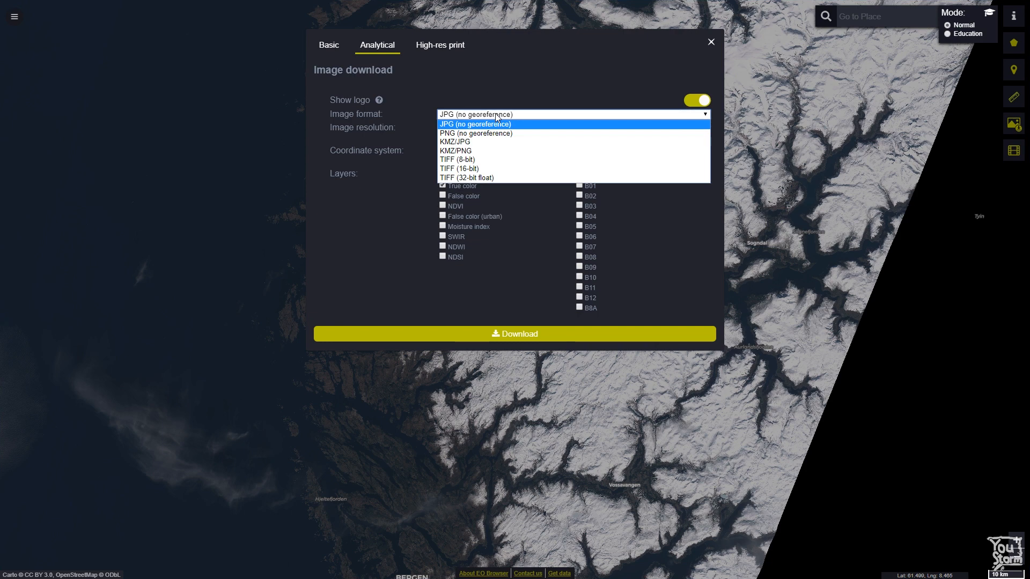
click(462, 152)
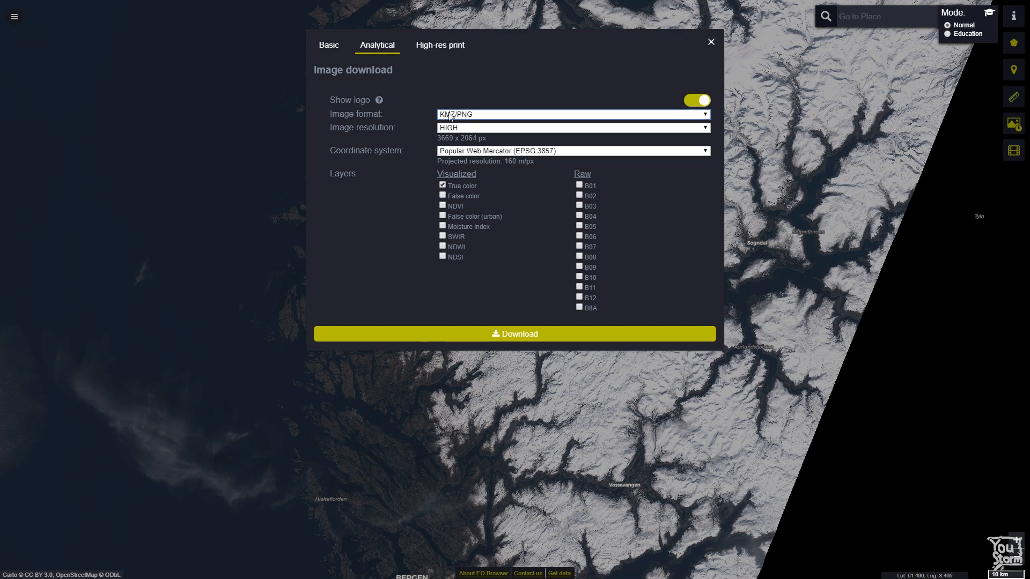
click(497, 335)
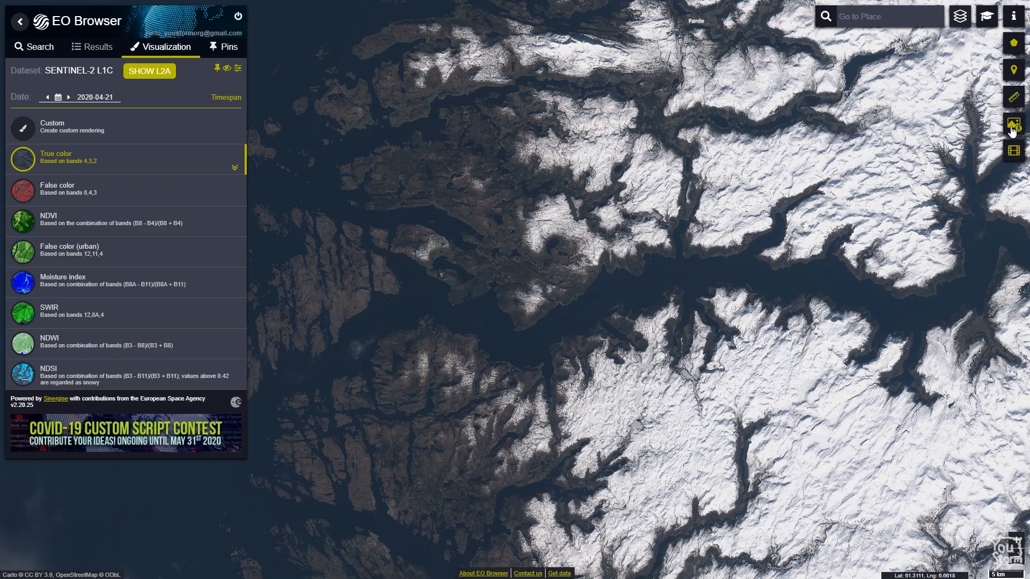
Set the image download resolution to MEDIUM and toggle the logo display
click(1013, 125)
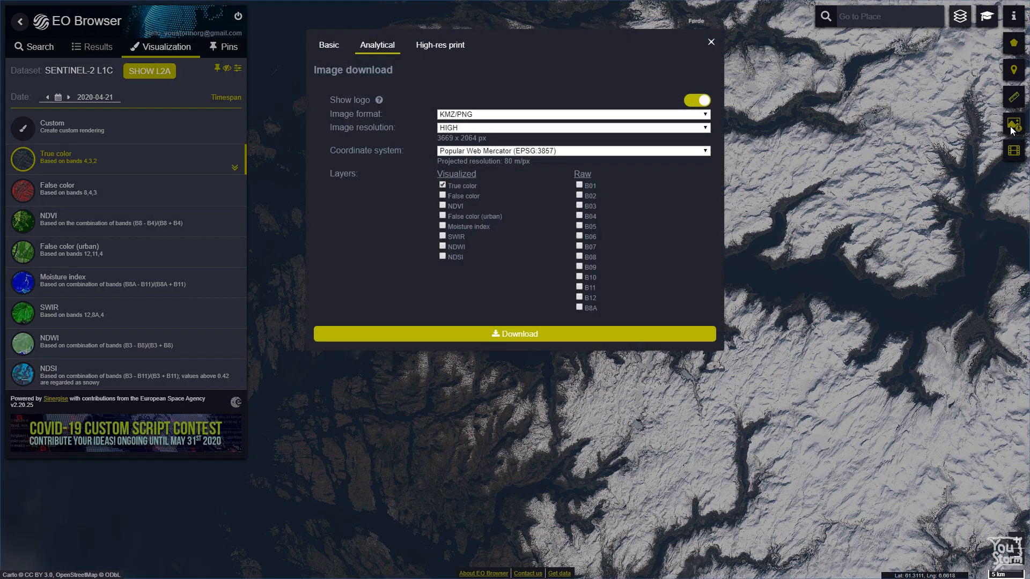
click(469, 127)
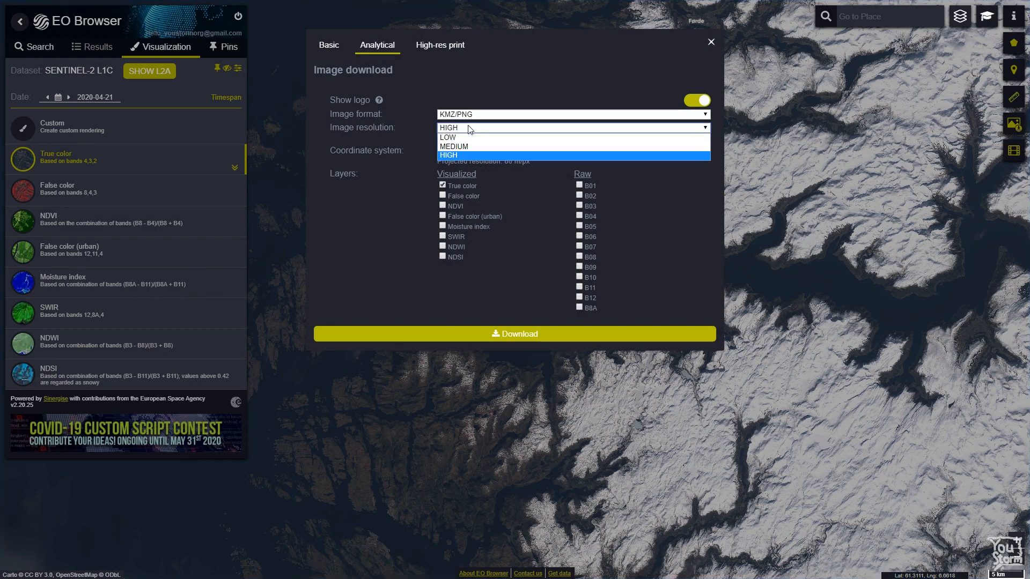
click(473, 145)
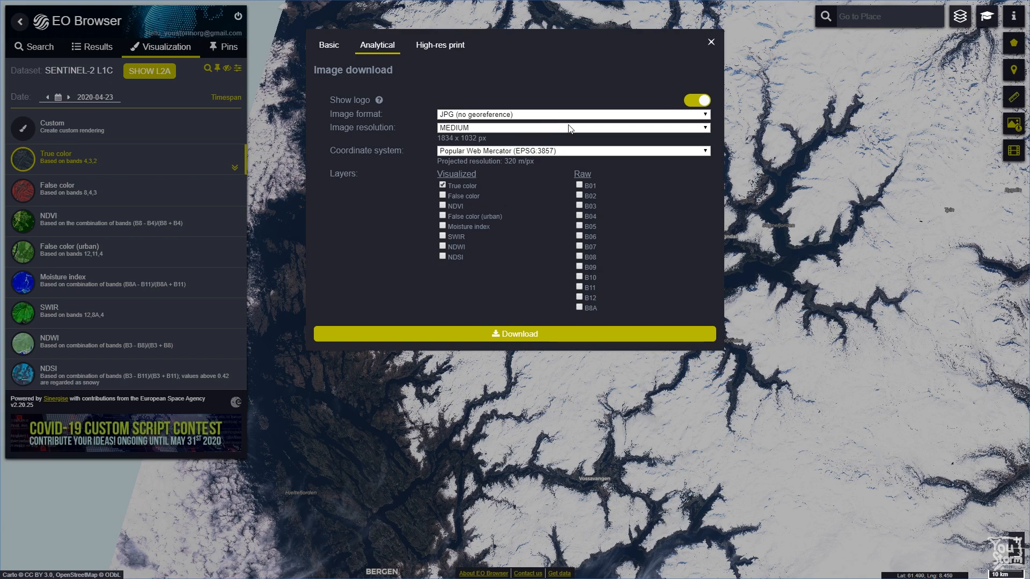
click(697, 100)
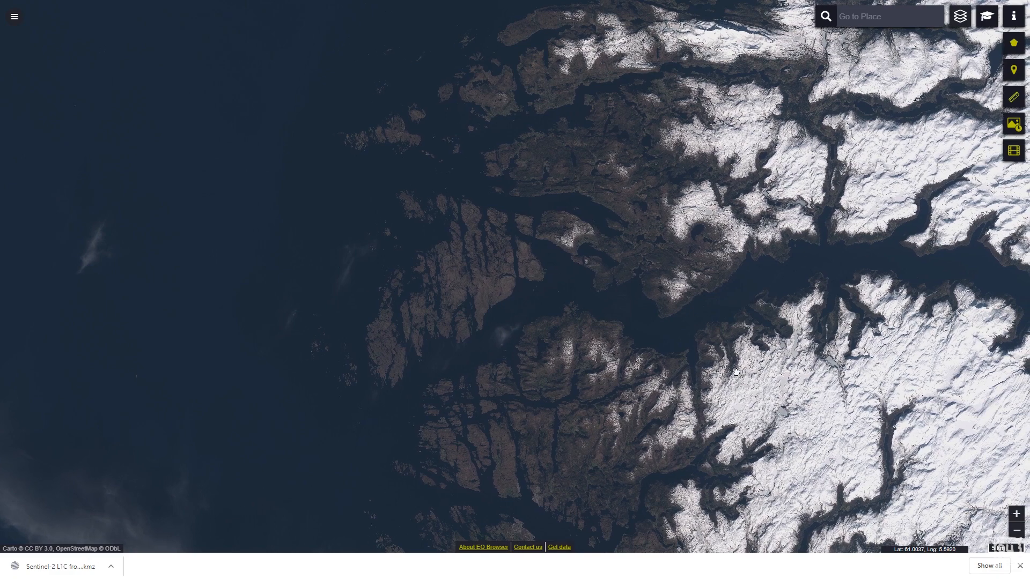
Download the fjord section around Lavik as a georeferenced image and save the KMZ file to the Desktop
drag(736, 371, 799, 345)
scroll(504, 349, up, 2)
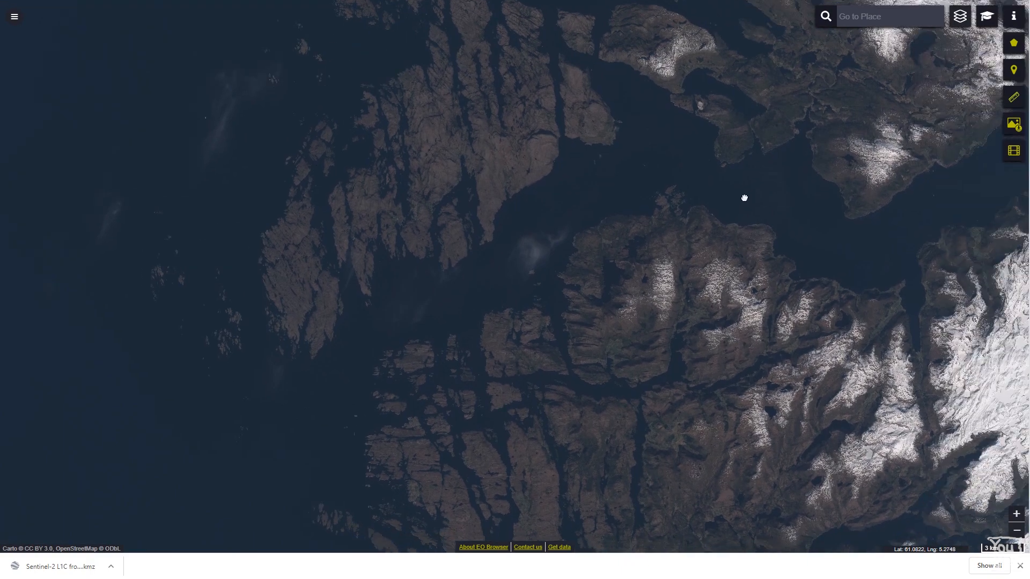
drag(745, 198, 140, 352)
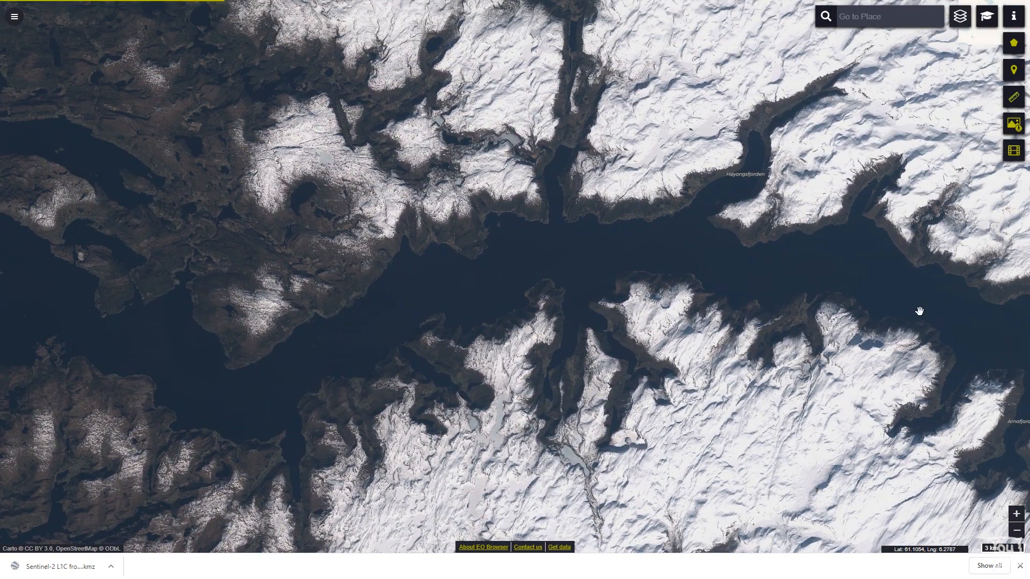
drag(919, 311, 17, 380)
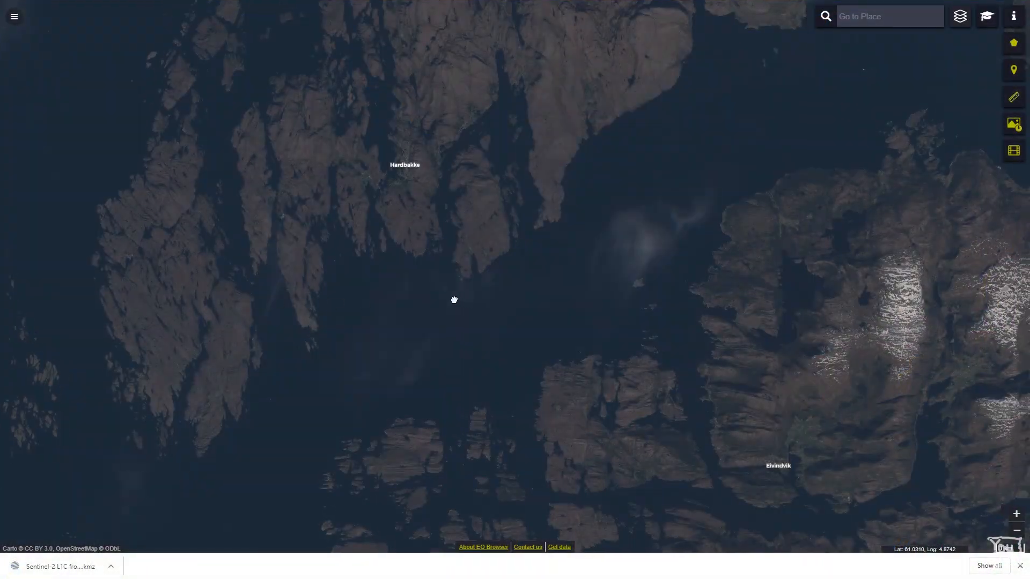
drag(454, 300, 414, 262)
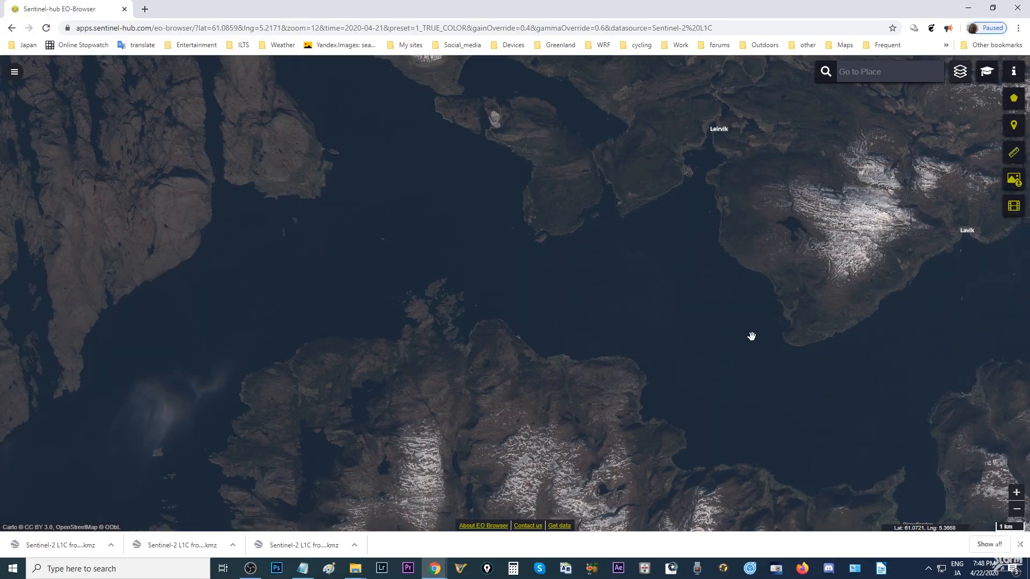
drag(751, 336, 301, 303)
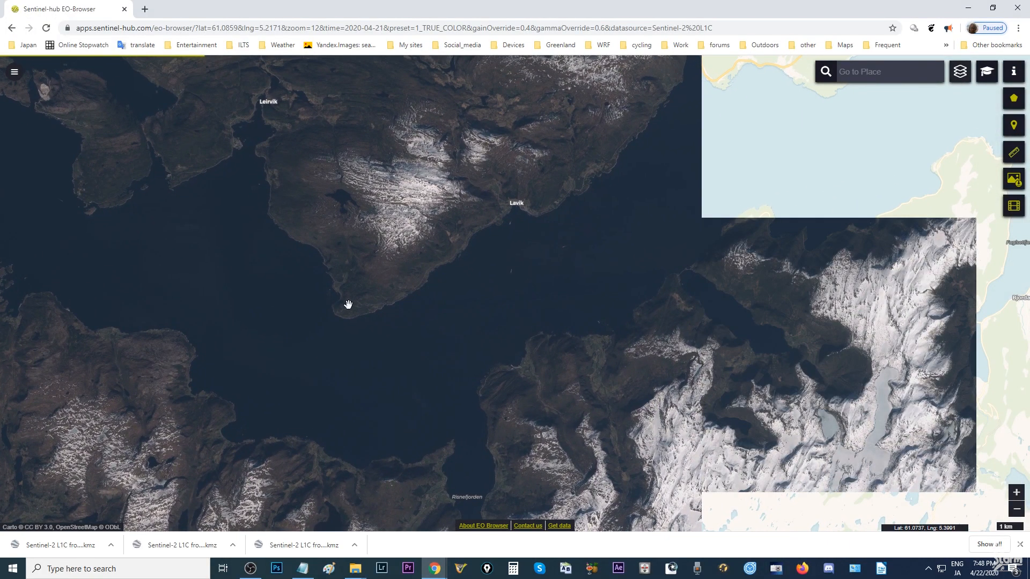
click(1014, 180)
click(505, 382)
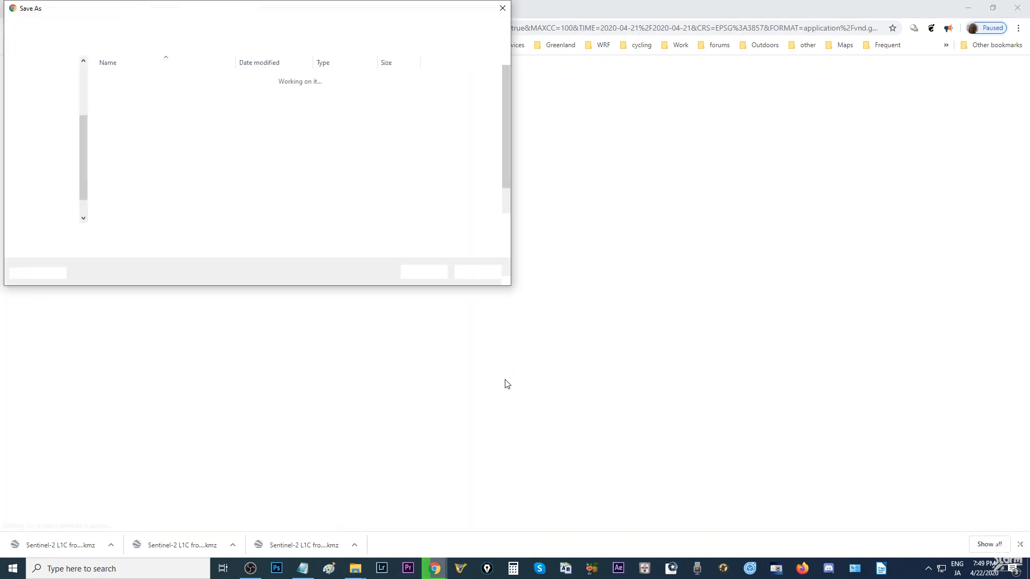
click(433, 270)
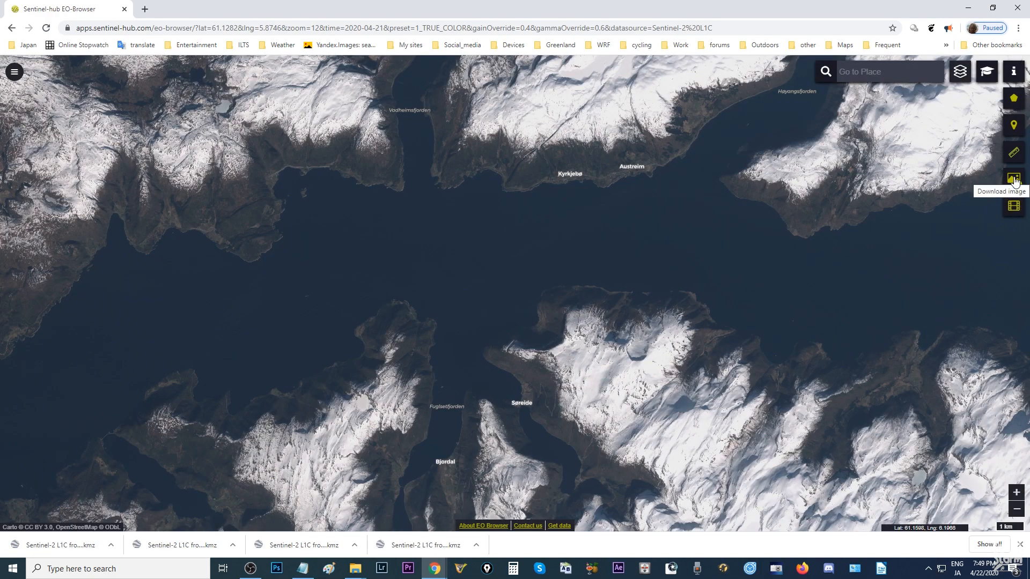
Download the fjord section around Kyrkjebø and Austreim and save it as another KMZ file on the Desktop
click(1014, 180)
click(505, 384)
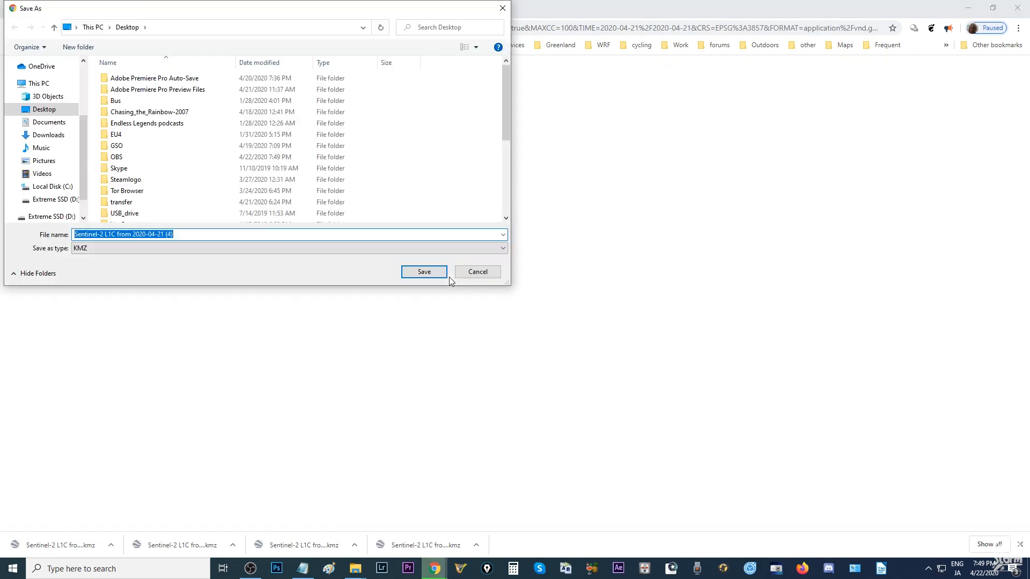
click(433, 270)
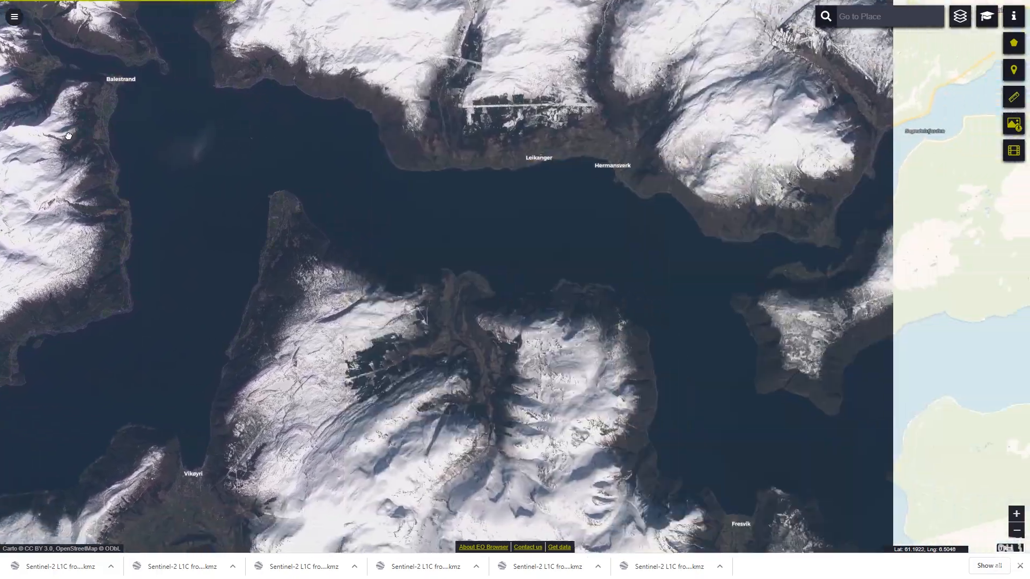
Download the fjord section between Balestrand, Leikanger and Fresvik as a medium-resolution KMZ/PNG and save the file
drag(957, 300, 891, 269)
click(1014, 123)
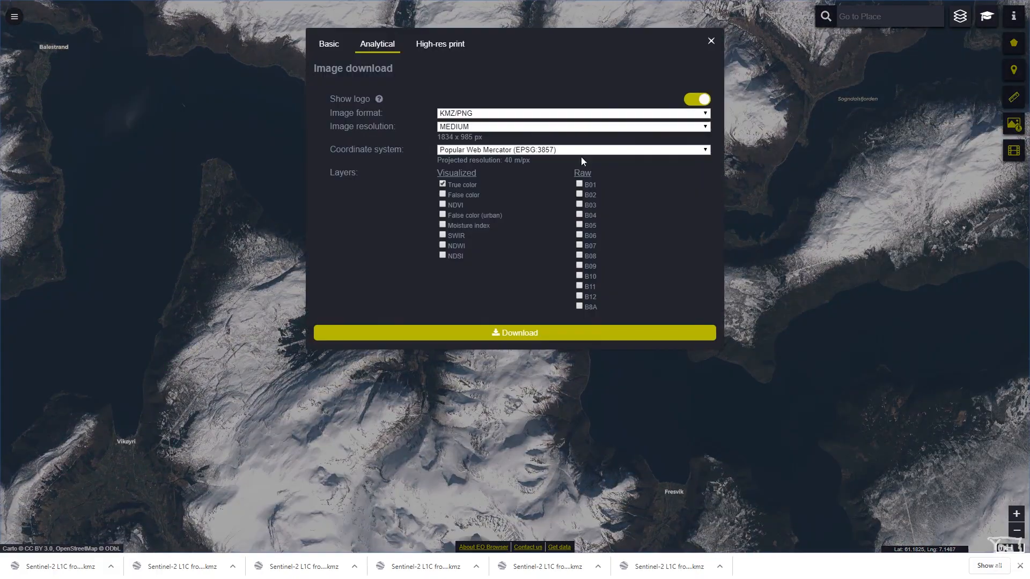
click(530, 333)
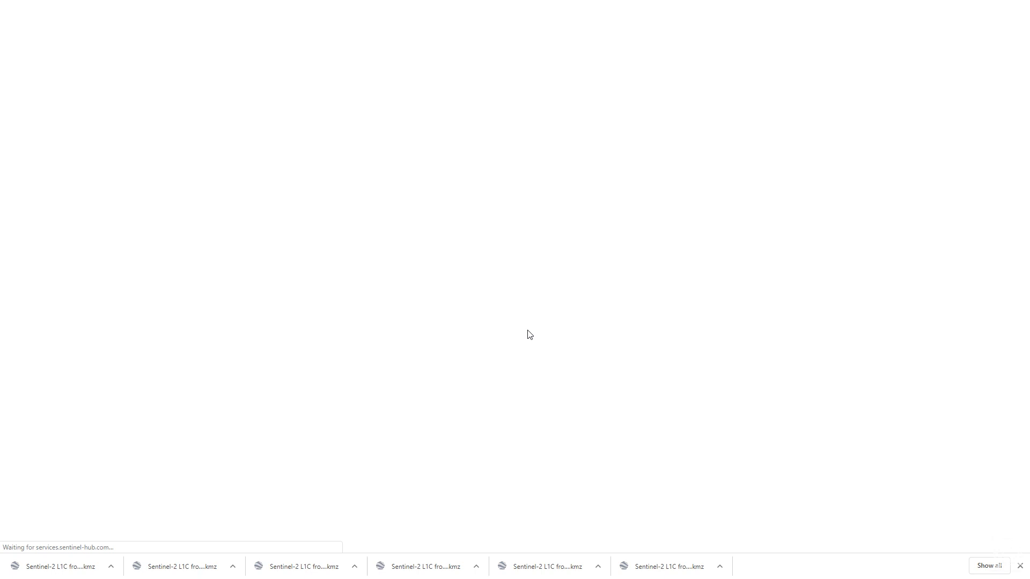
click(422, 273)
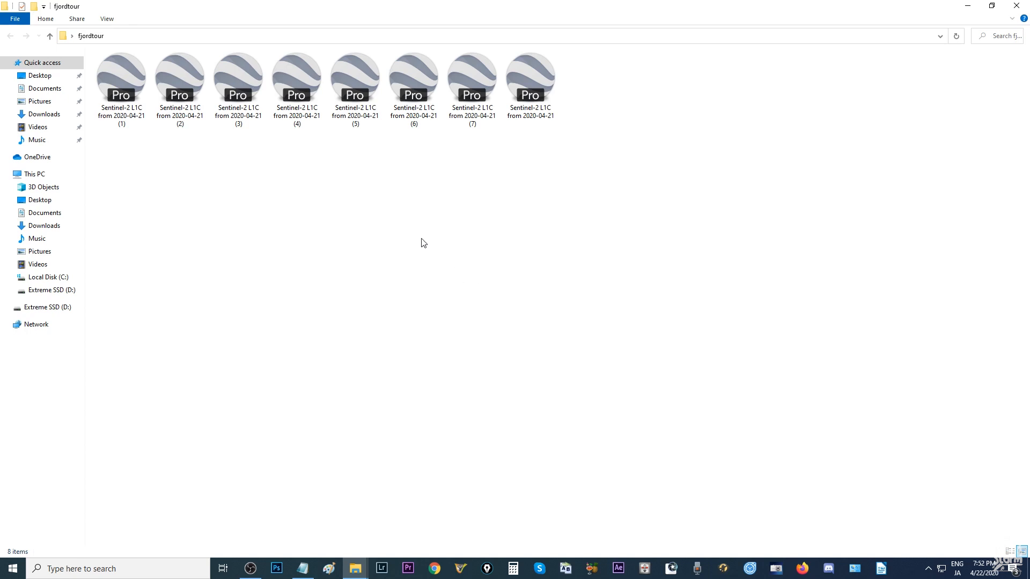
drag(588, 146, 131, 53)
click(611, 214)
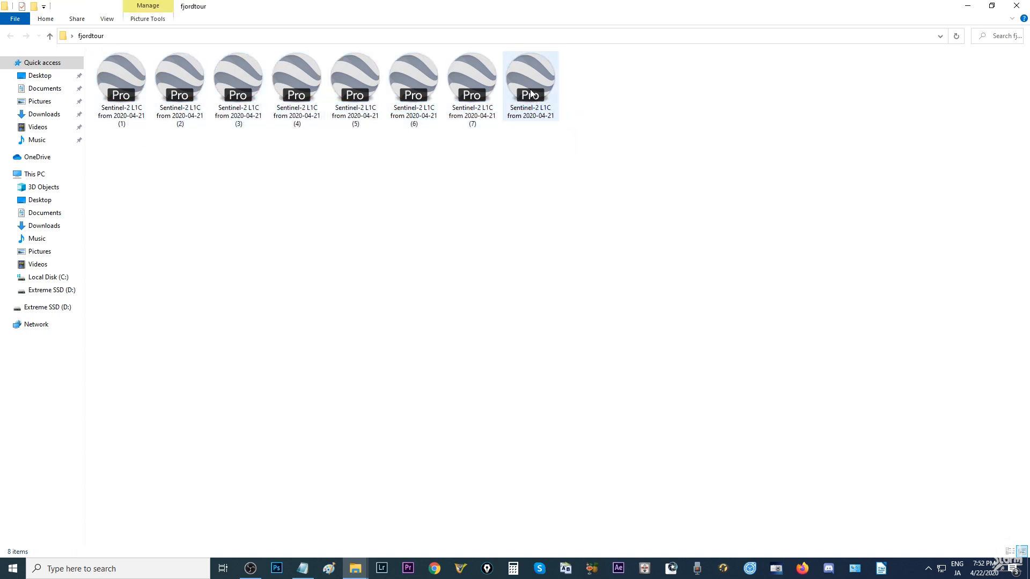
click(539, 110)
drag(473, 157, 121, 94)
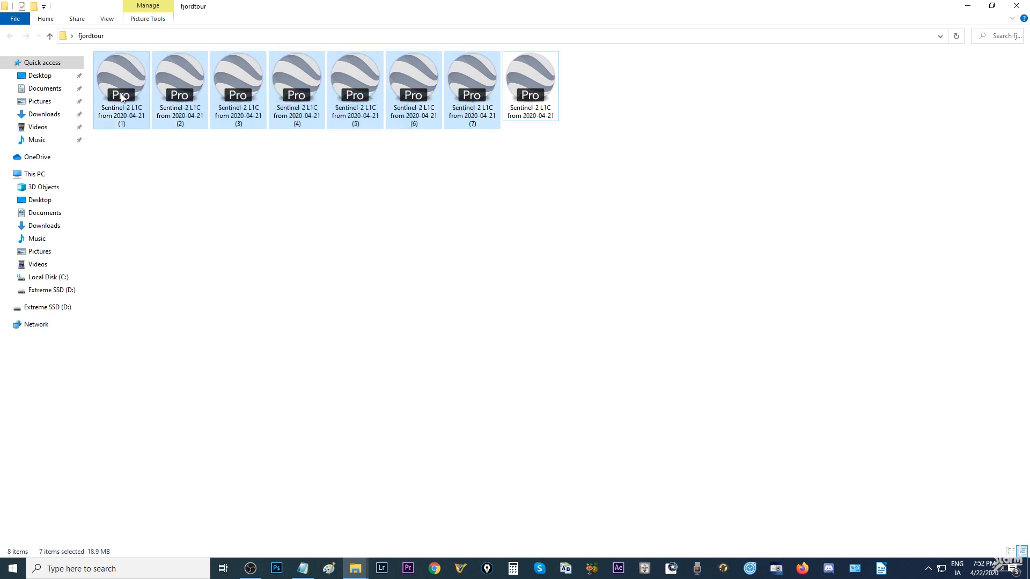
click(386, 198)
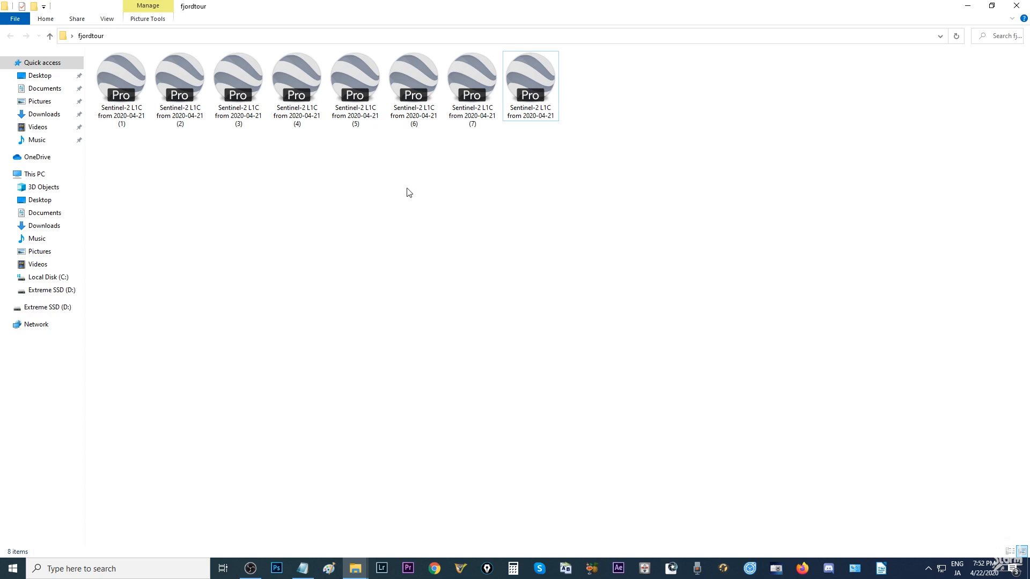
Open the unnumbered Sentinel-2 L1C KMZ file from the fjordtour folder in Google Earth Pro and maximize its window
click(530, 91)
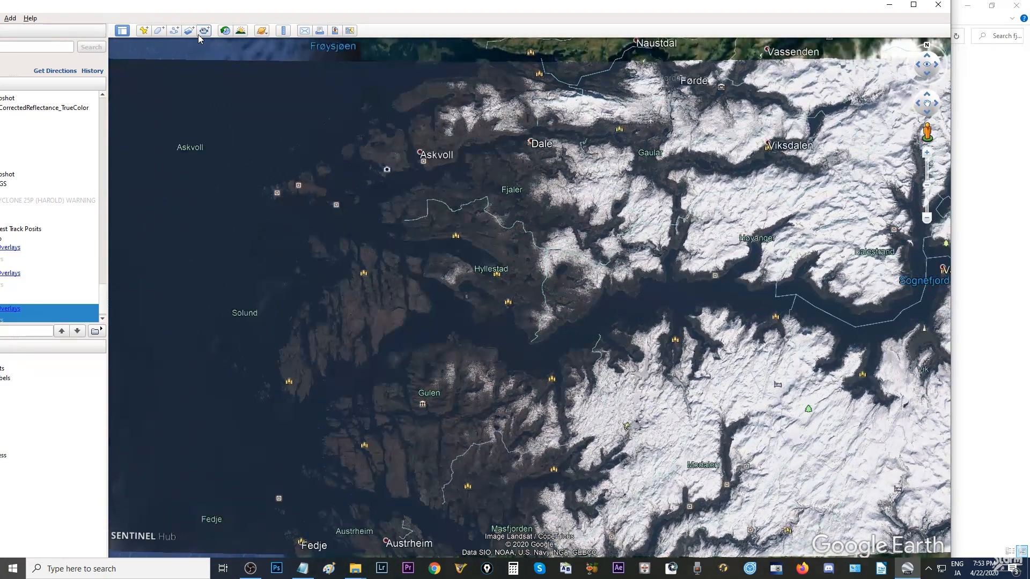
click(915, 5)
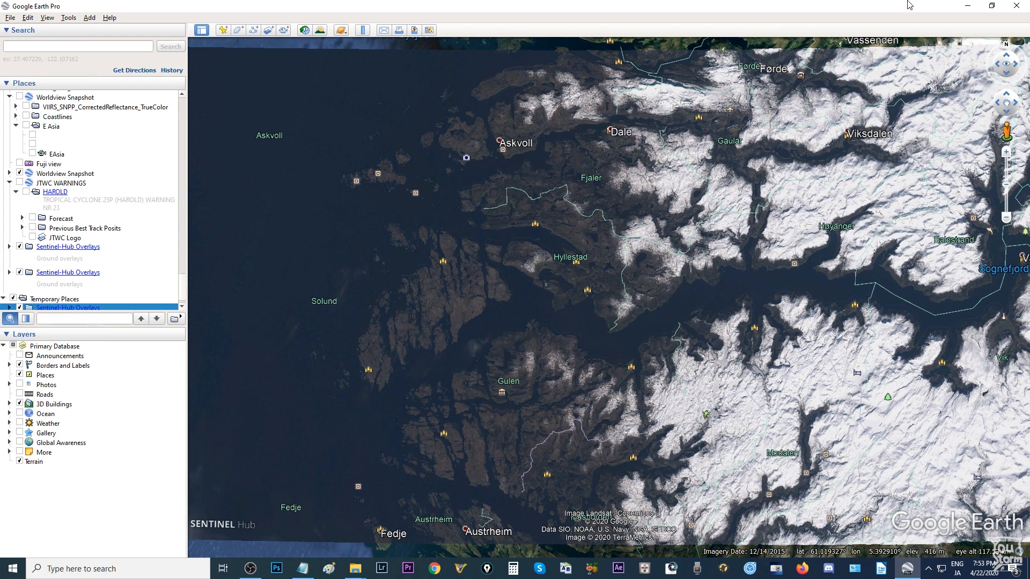
Open the seven numbered Sentinel-2 L1C KMZ files, (1) to (7), from the fjordtour folder as additional overlays
click(10, 17)
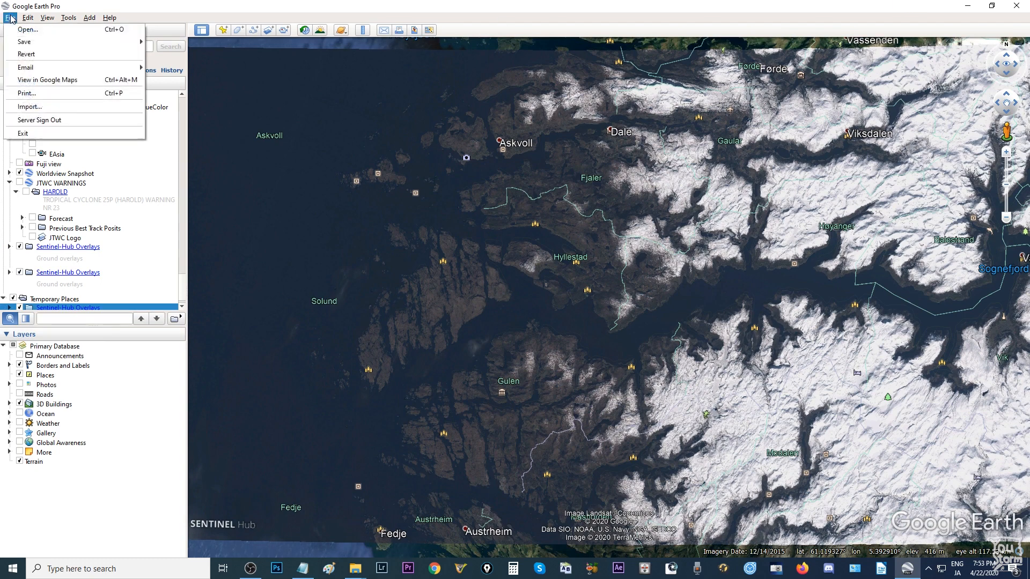
click(21, 28)
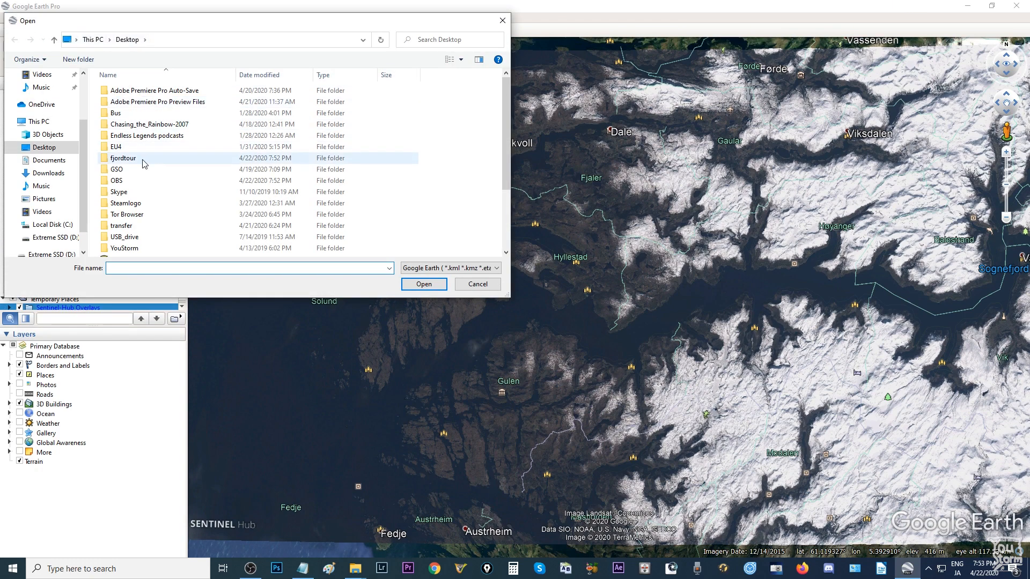
double_click(126, 158)
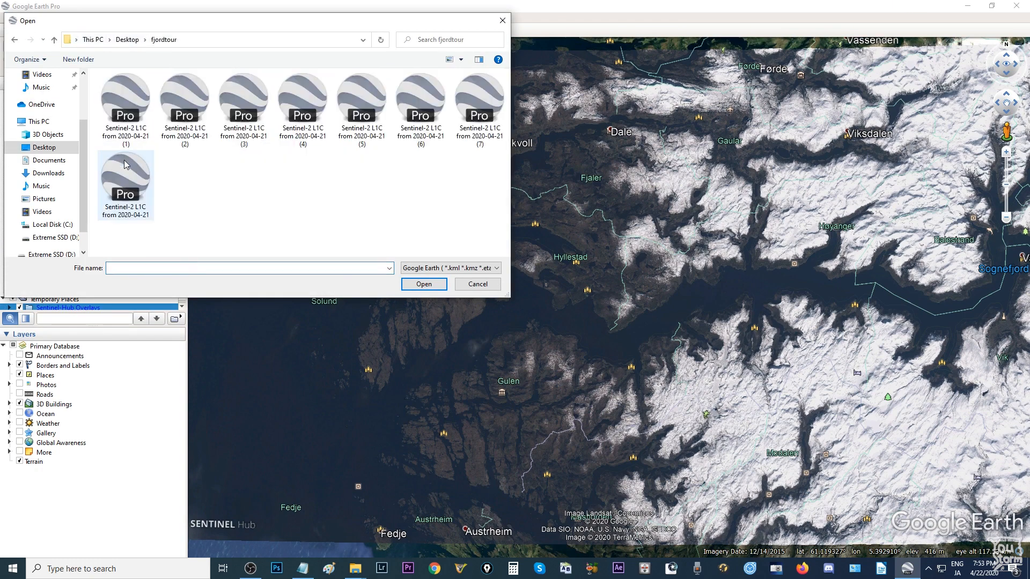
click(130, 109)
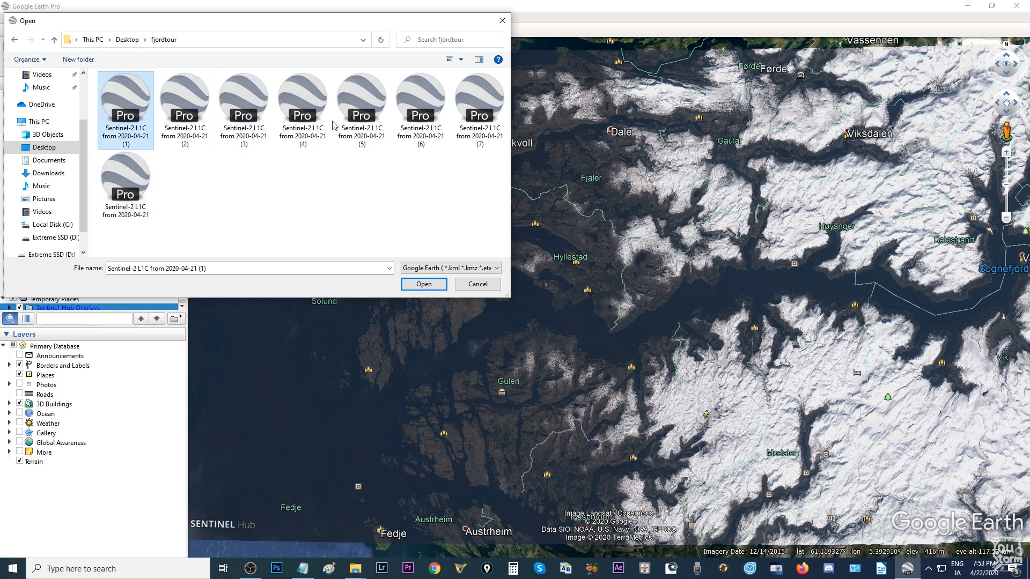
shift+click(476, 119)
click(435, 284)
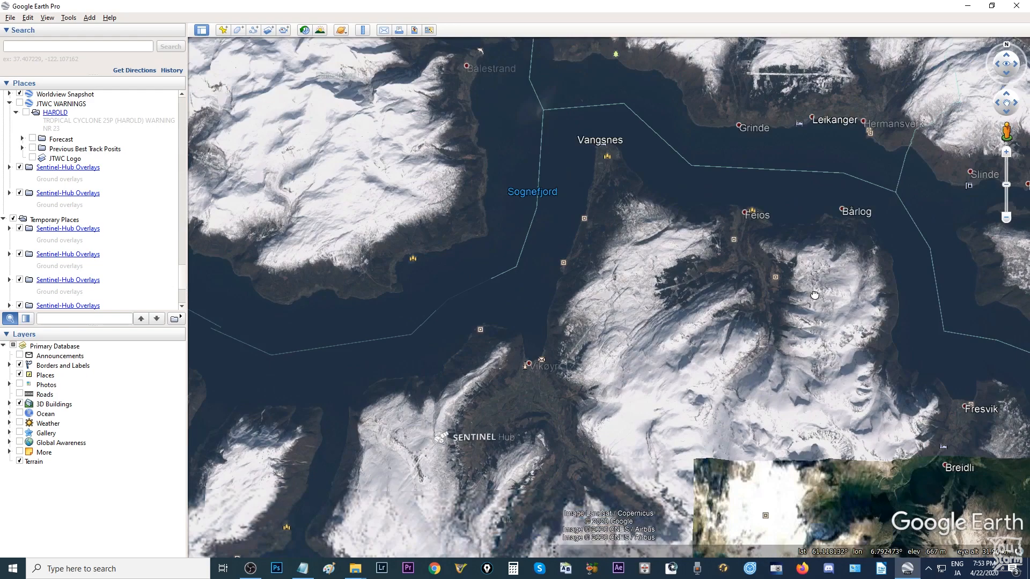
Examine the satellite overlays along the Sognefjord in a rotated, tilted 3D terrain view near Torvund and Nordrevik
drag(815, 296, 880, 290)
drag(483, 285, 859, 260)
middle_drag(644, 215, 429, 161)
drag(429, 131, 427, 209)
right_drag(352, 276, 361, 161)
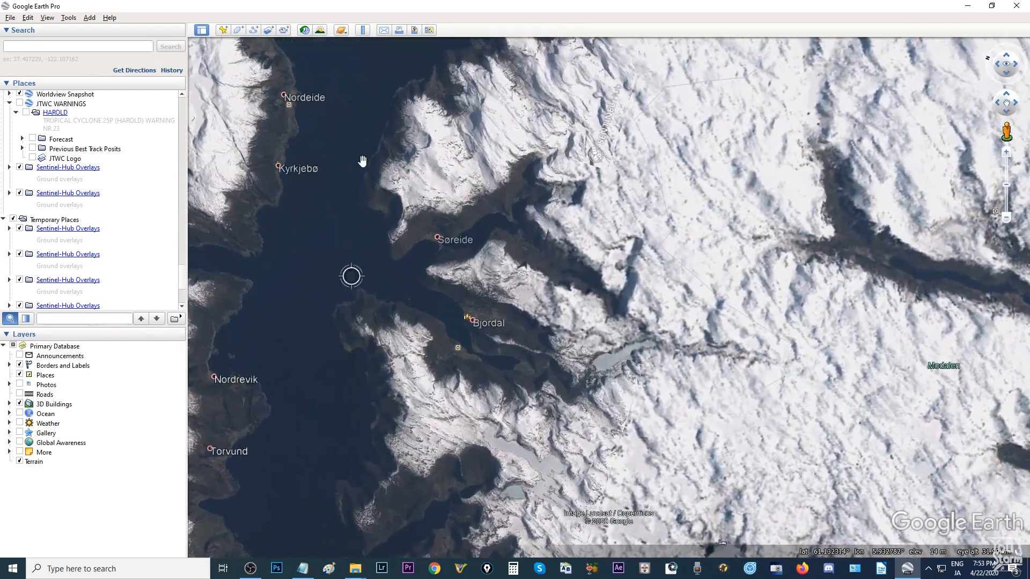
drag(361, 161, 414, 322)
right_drag(435, 225, 440, 279)
right_drag(467, 173, 564, 388)
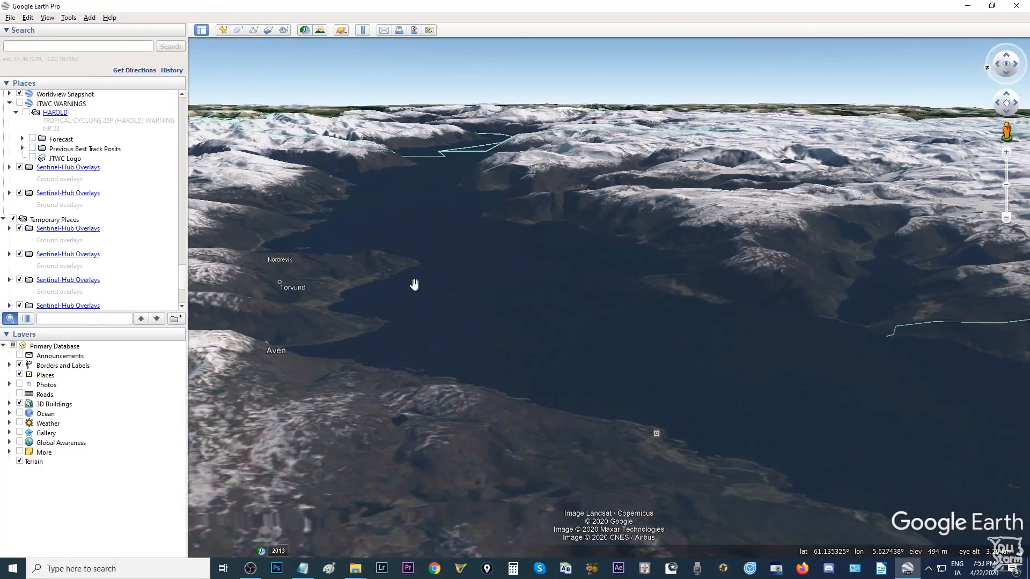
Examine the overlay coverage farther inland along the Sognefjord, past the overlay borders, in the tilted 3D terrain view
drag(413, 285, 397, 424)
drag(370, 224, 397, 365)
drag(423, 124, 489, 437)
drag(441, 214, 450, 352)
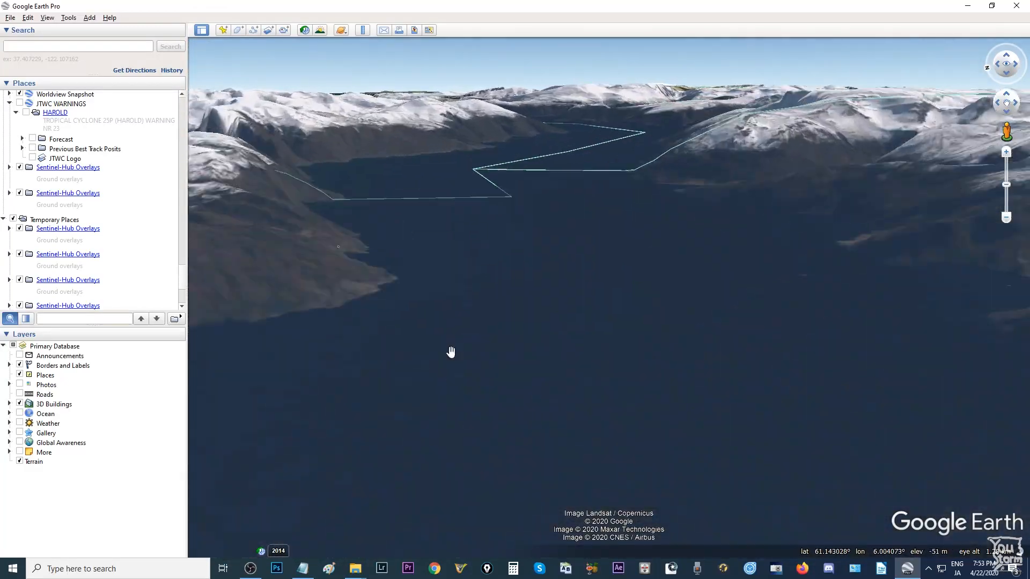
drag(483, 182, 425, 274)
drag(585, 215, 546, 317)
right_drag(359, 322, 375, 269)
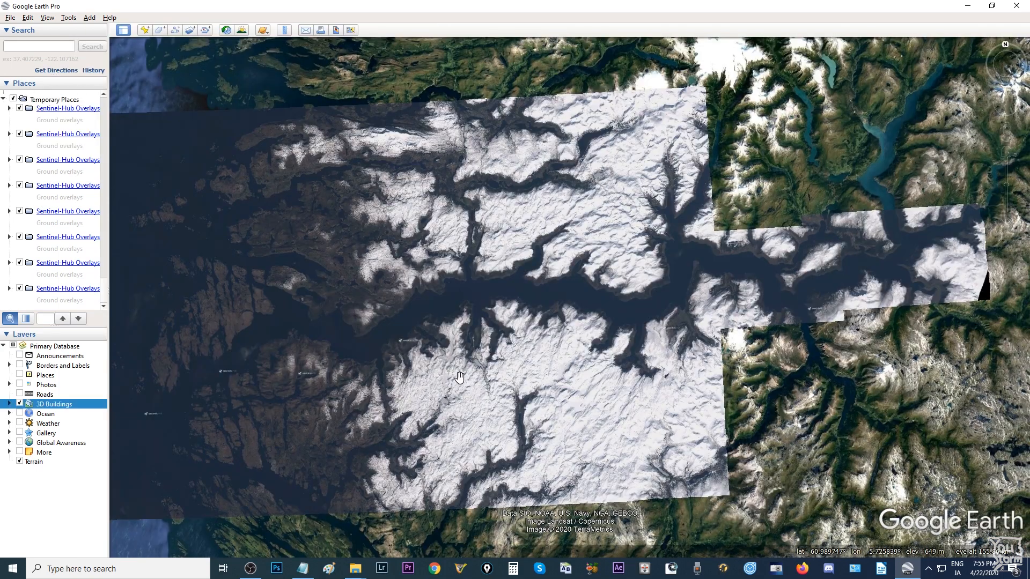
Add a placemark with an empty name and no icon for an overhead view framing all the Sentinel overlays
drag(259, 389, 460, 414)
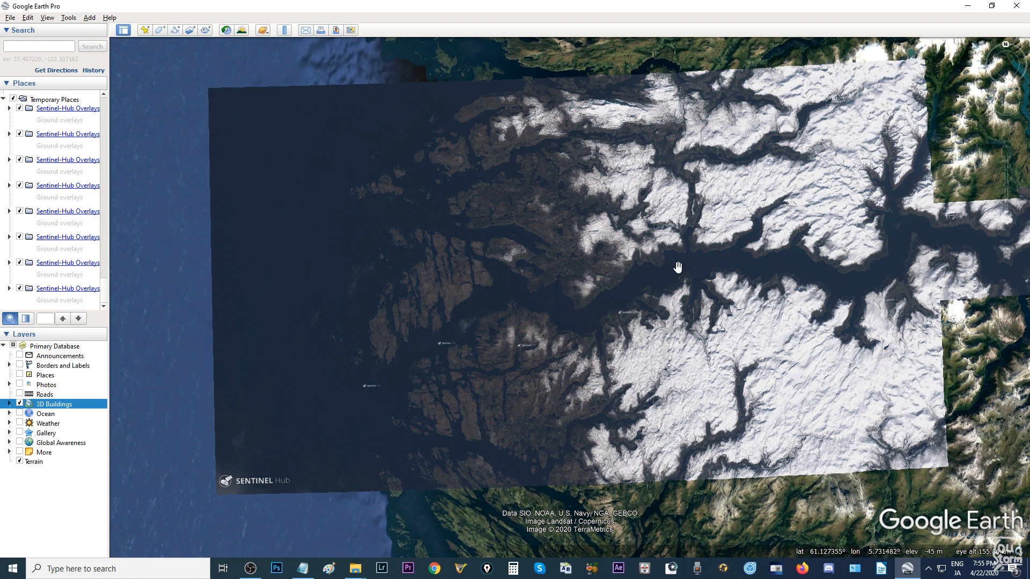
drag(753, 272, 461, 346)
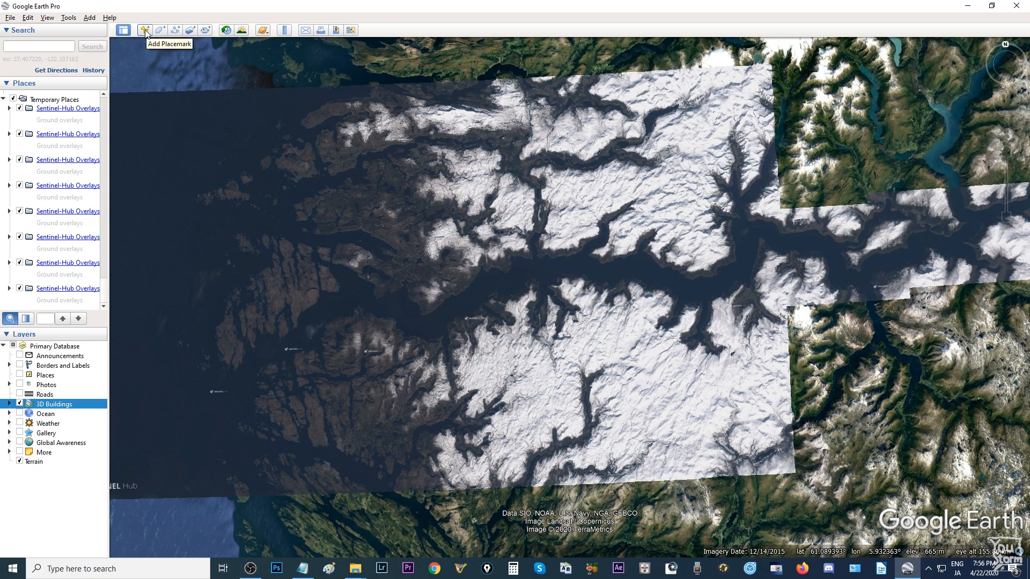
scroll(358, 220, down, 2)
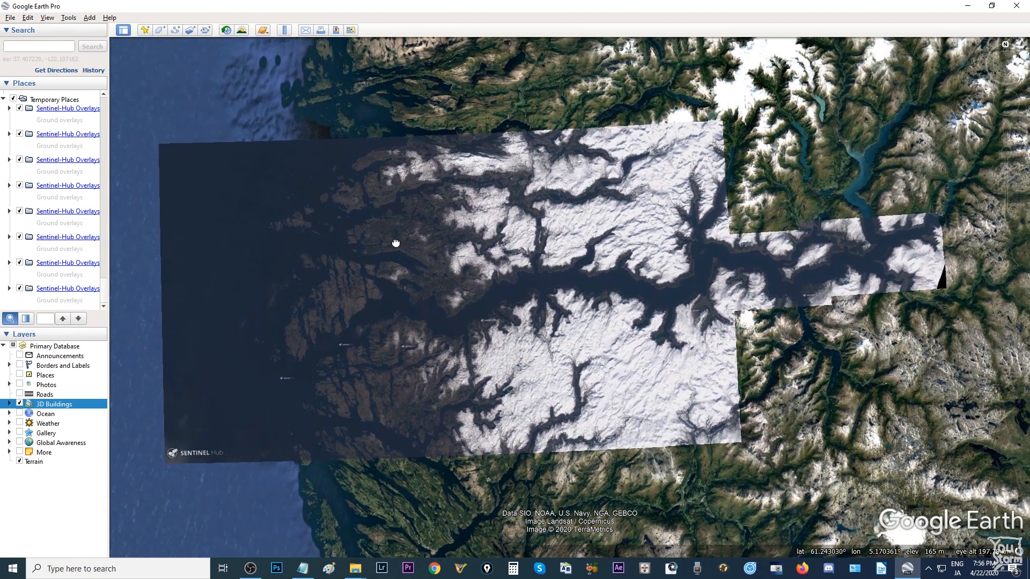
drag(396, 243, 427, 255)
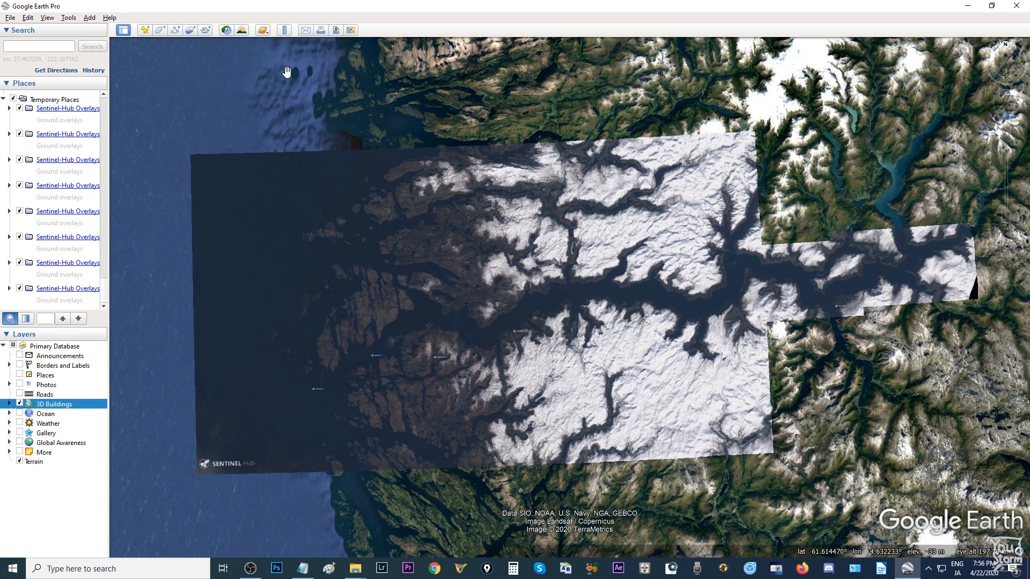
click(145, 30)
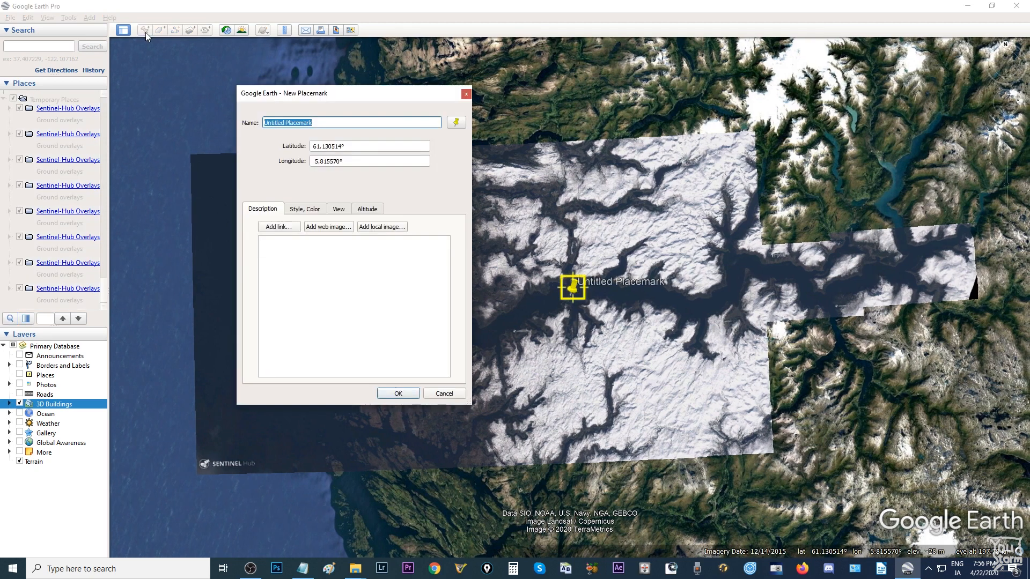
click(339, 122)
drag(294, 116, 126, 103)
key(BackSpace)
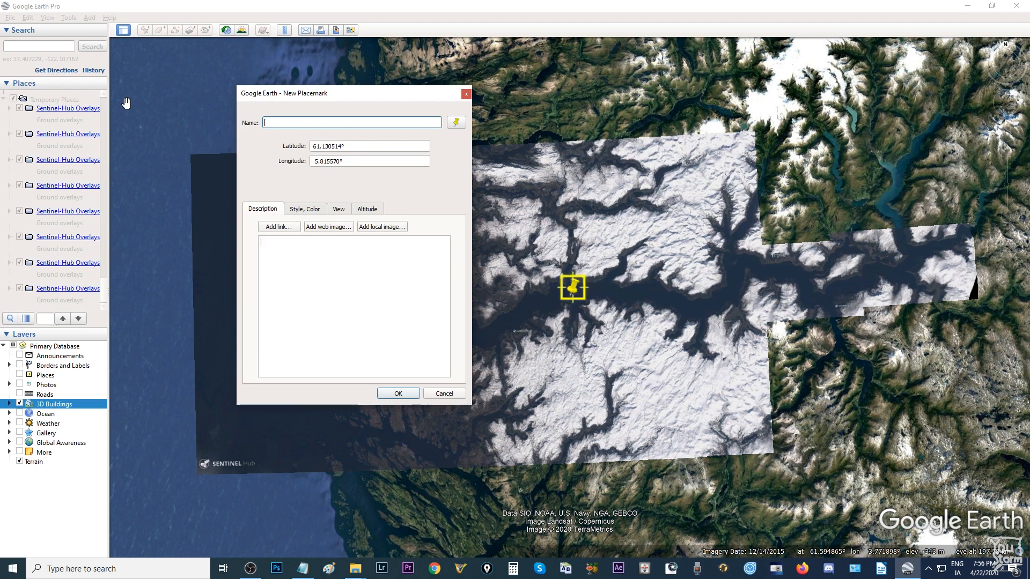
click(457, 122)
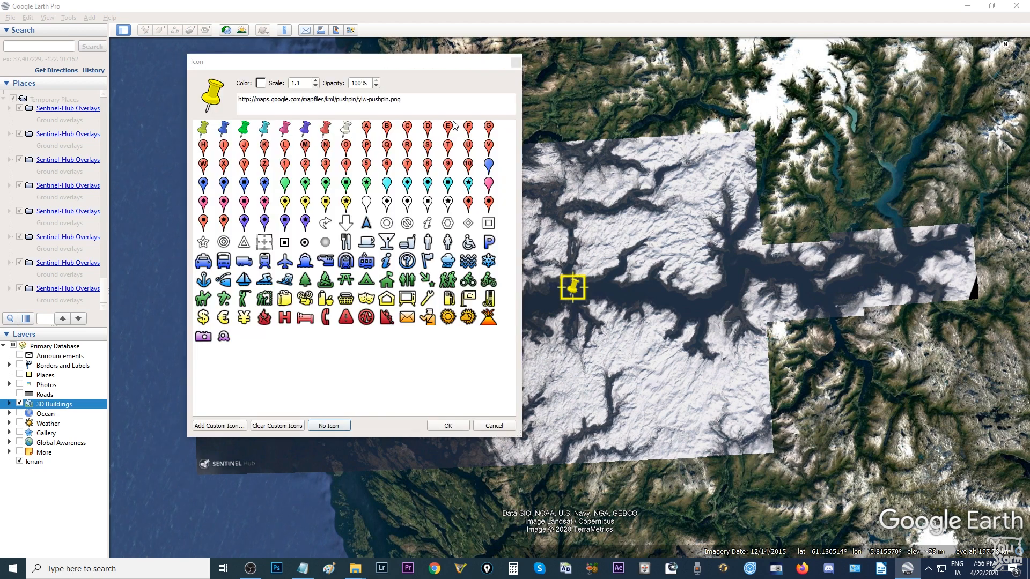
click(330, 427)
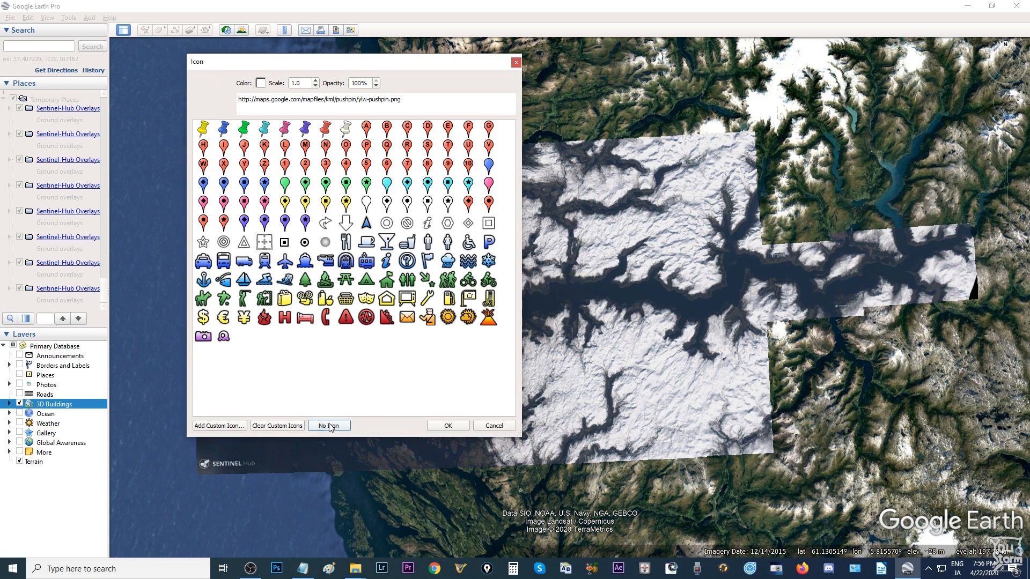
click(439, 426)
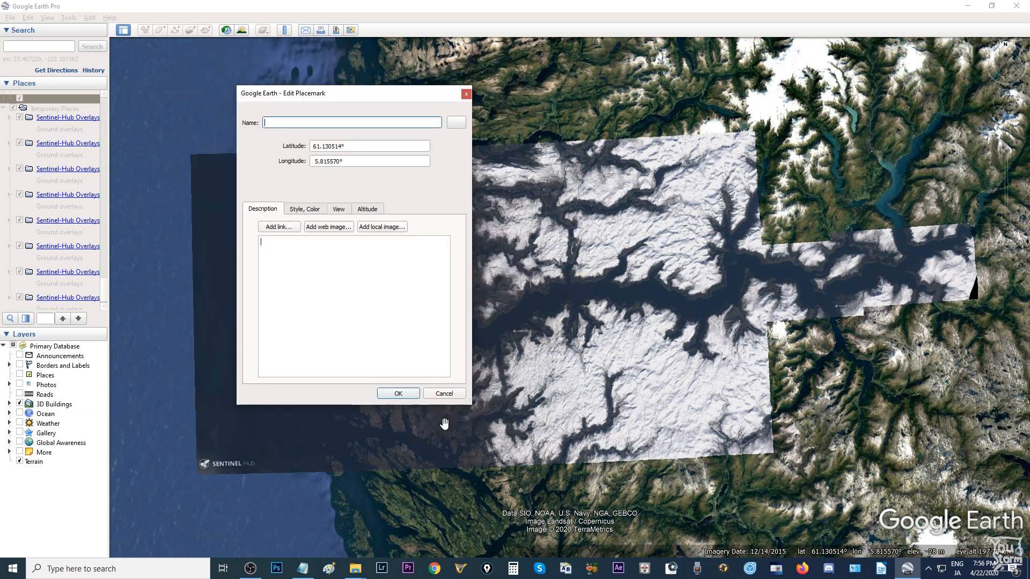
click(404, 395)
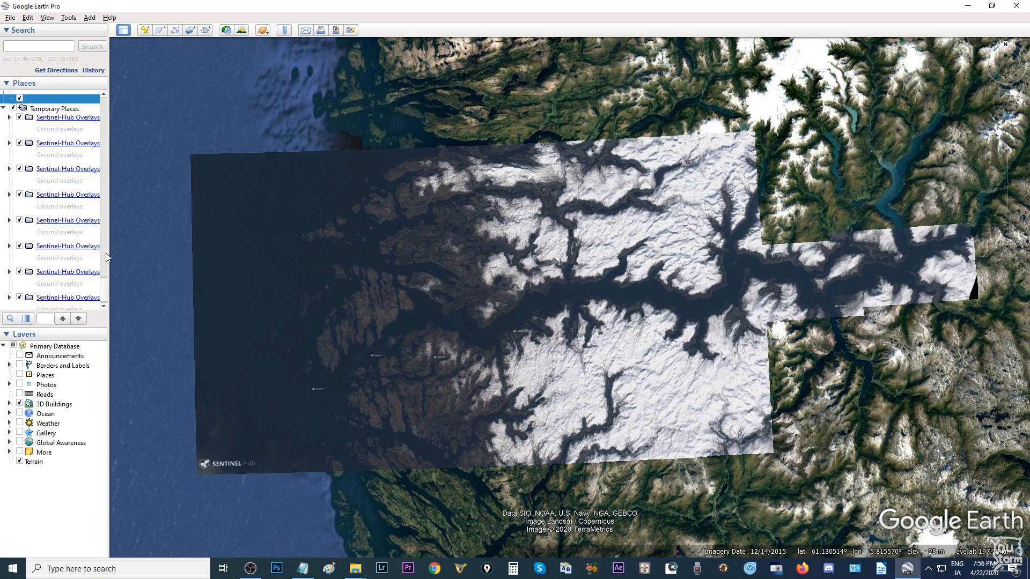
Add a folder named fjordtour inside the Sentinel-Hub Overlays folder just above Temporary Places, and move the nameless placemark into it
drag(105, 293, 104, 276)
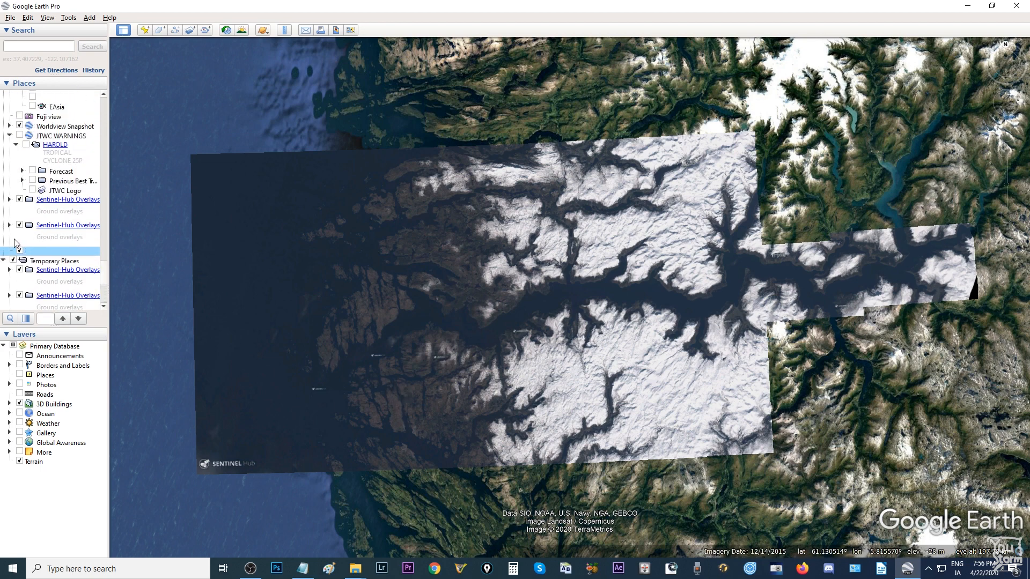
right_click(14, 228)
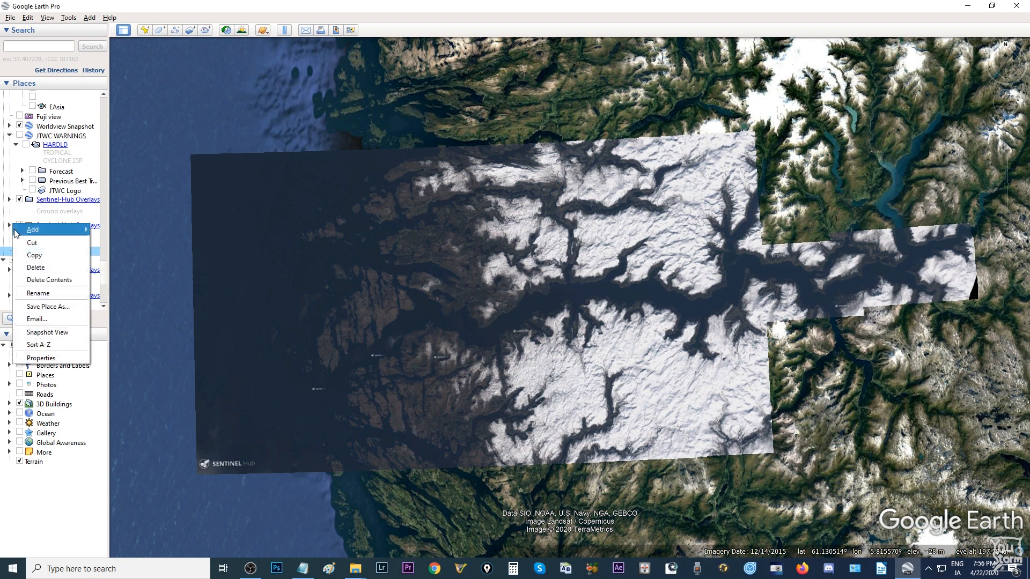
click(10, 226)
right_click(27, 227)
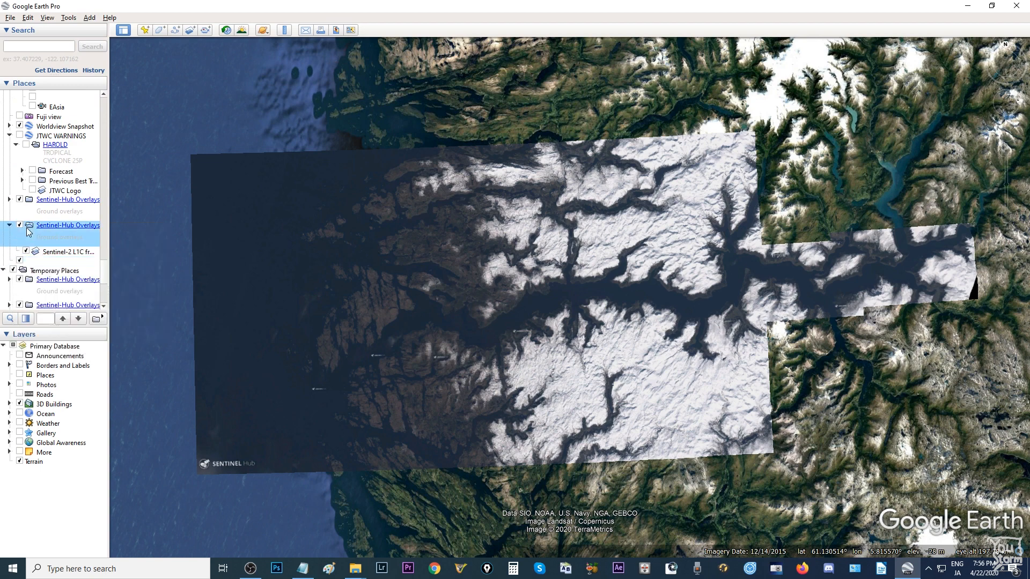
mouse_move(66, 236)
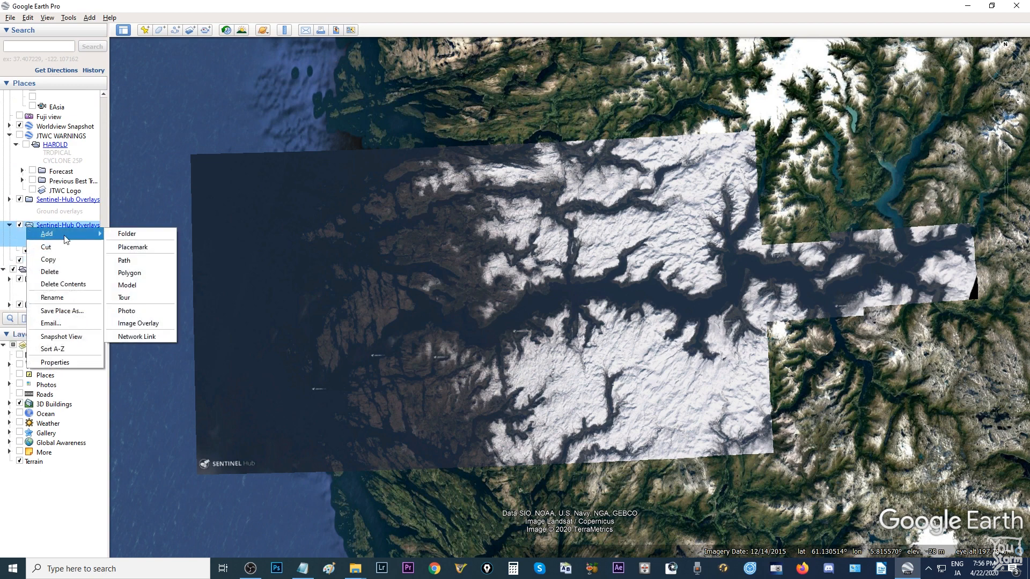
click(127, 234)
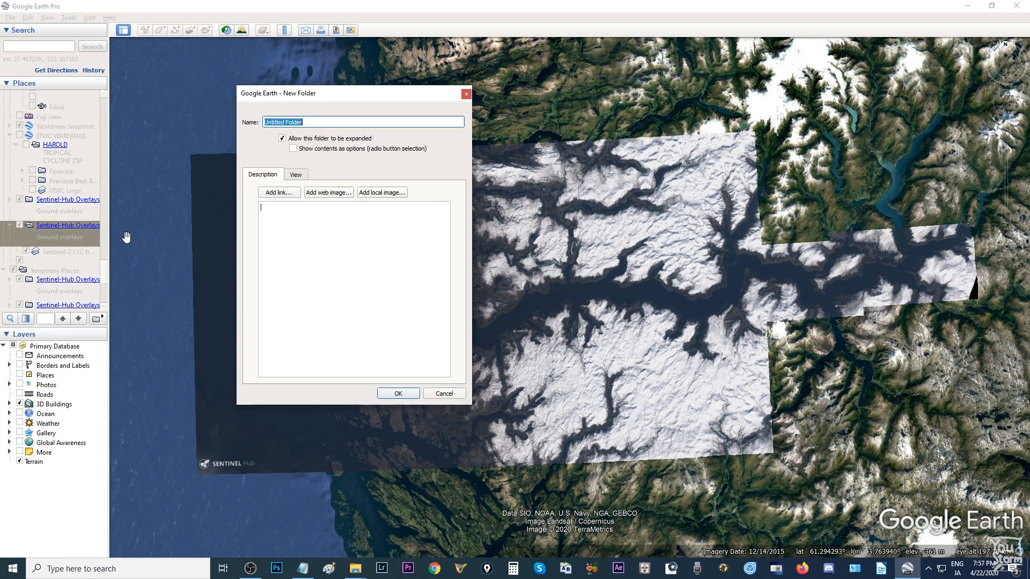
text(fjordtour)
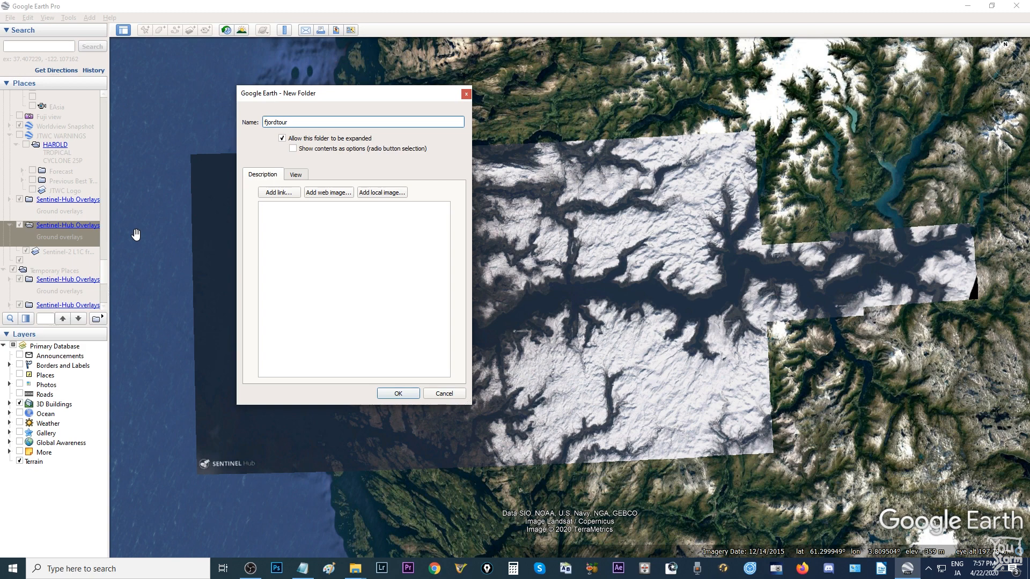
key(Return)
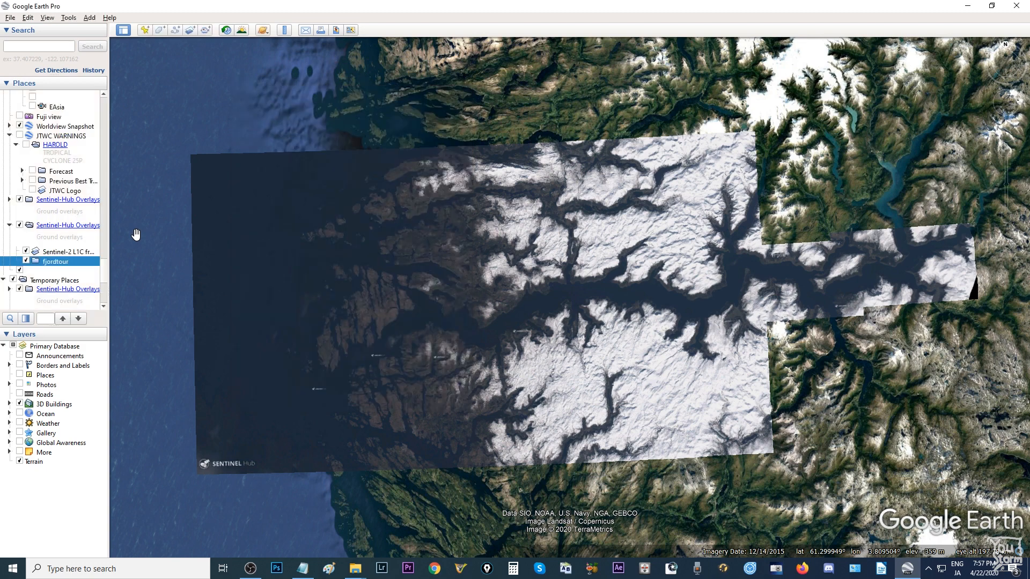
click(20, 271)
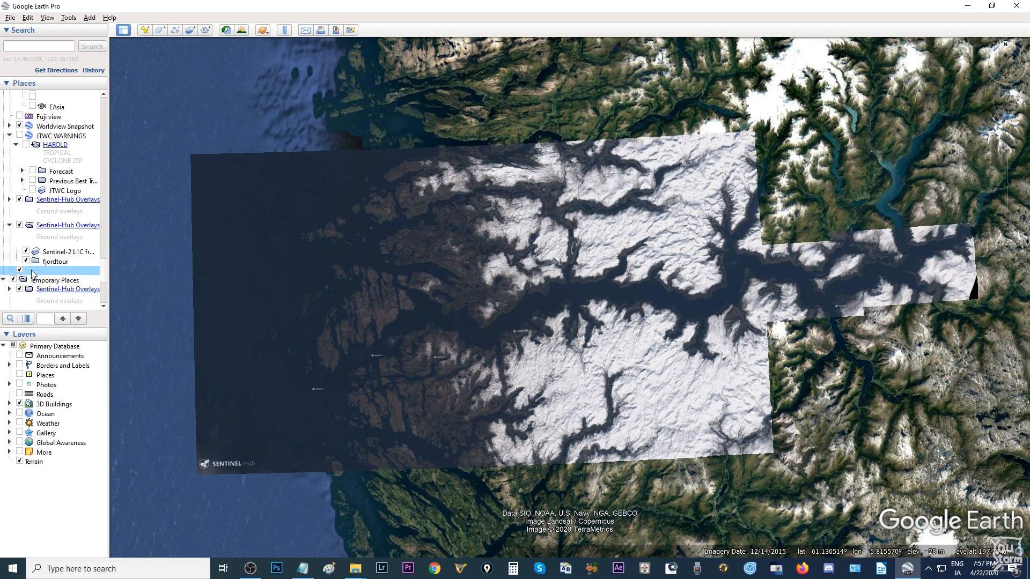
drag(33, 274, 45, 263)
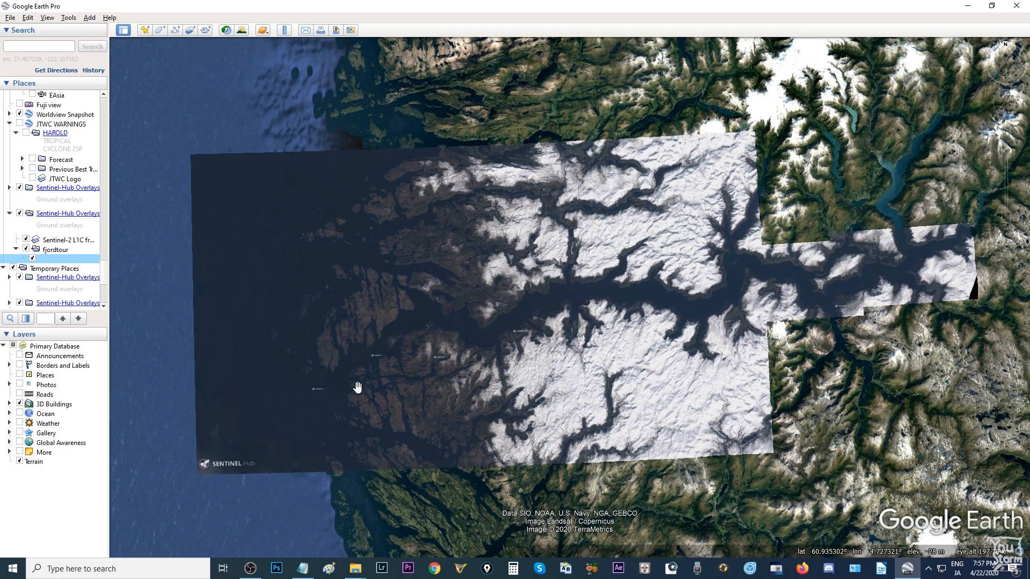
Add a second nameless placemark for a tilted 3D view looking inland over the coastal islands and fjord mouth
middle_drag(346, 376, 400, 194)
right_drag(399, 181, 426, 336)
middle_drag(425, 336, 444, 515)
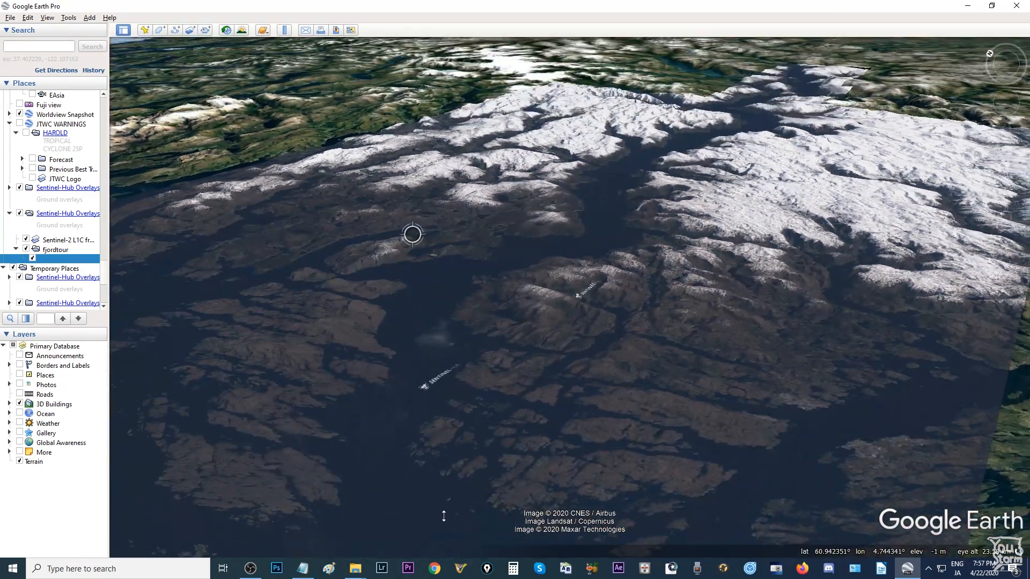
middle_drag(450, 380, 474, 384)
drag(474, 384, 584, 340)
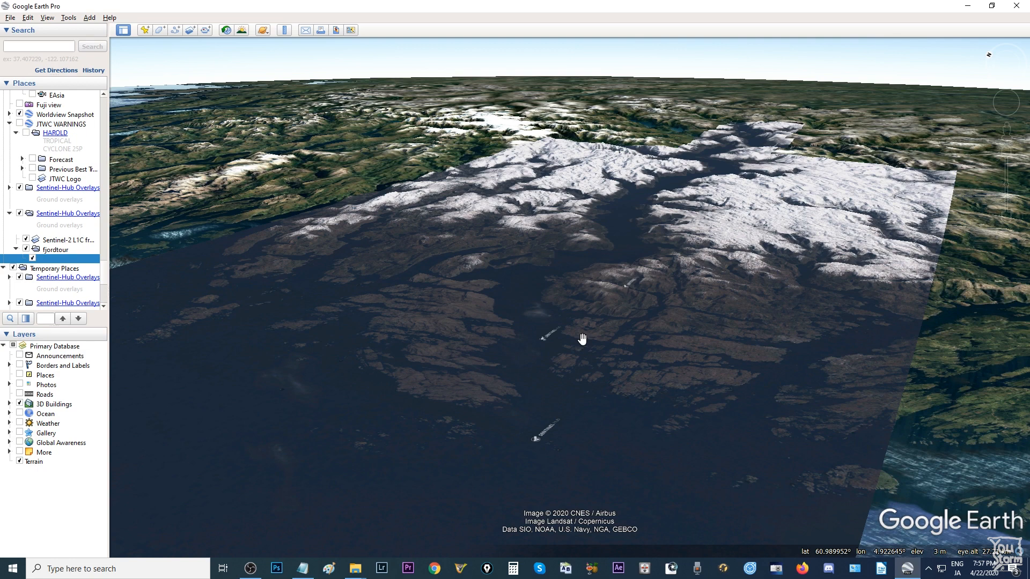
click(145, 30)
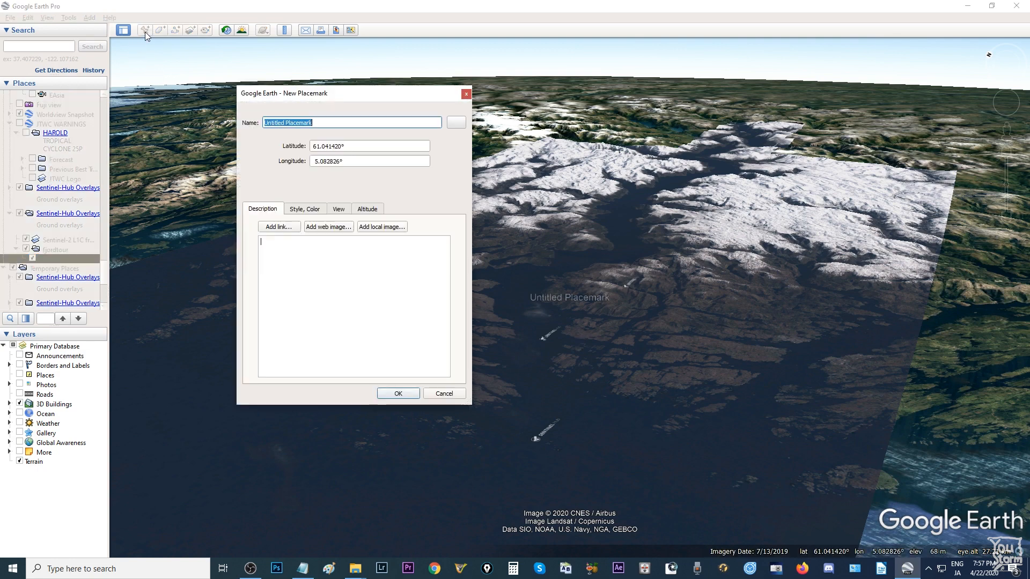
key(BackSpace)
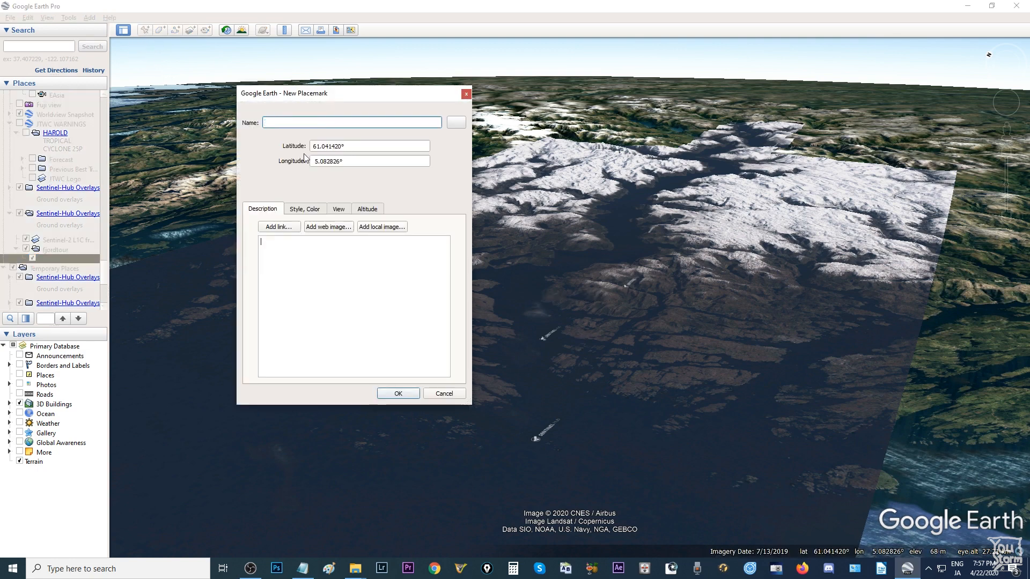
click(395, 396)
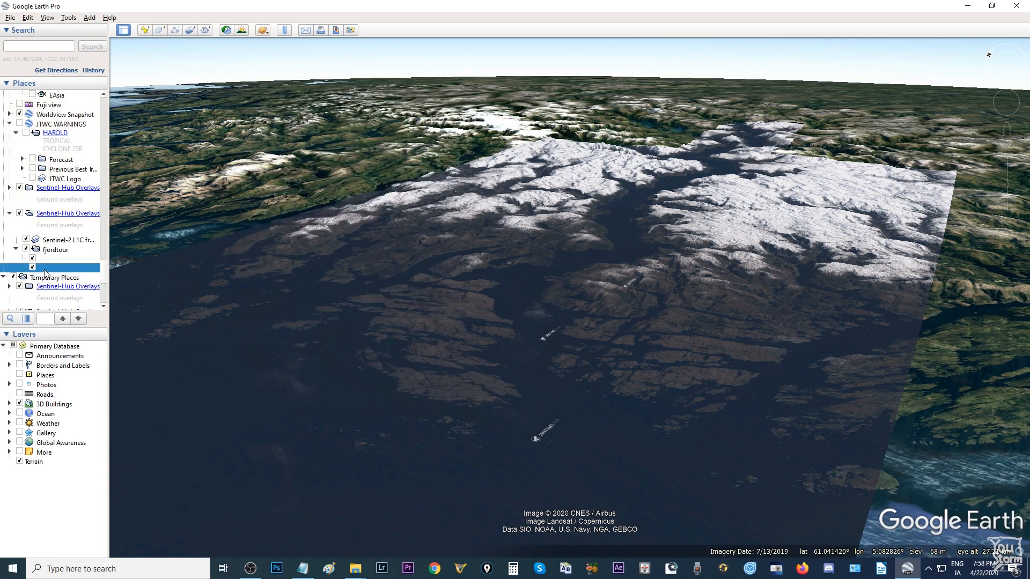
Add a third nameless placemark for a closer, lower view toward the fjord mouth with the large Sentinel Hub watermark in front
scroll(542, 426, up, 5)
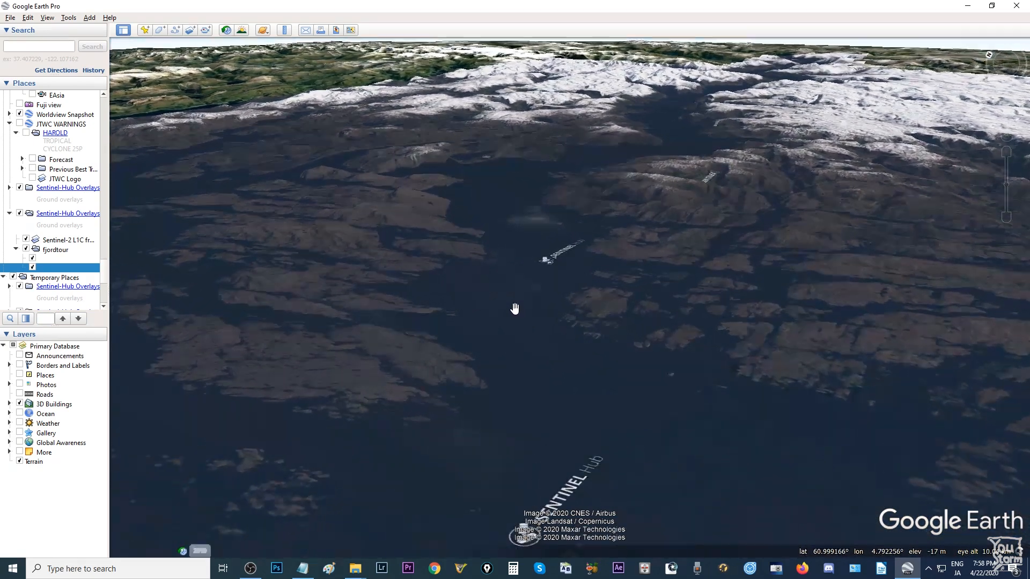
middle_drag(520, 278, 529, 326)
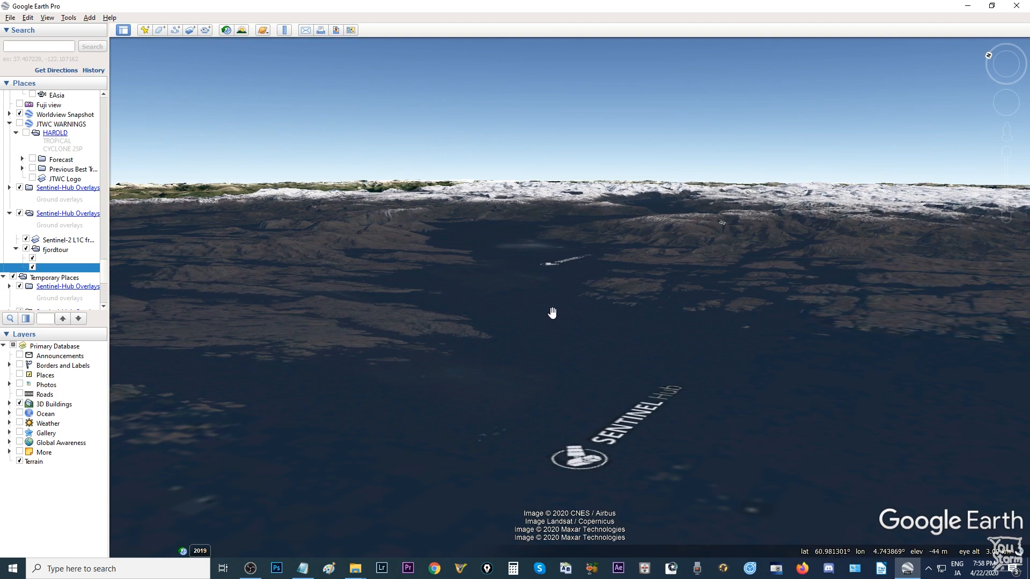
middle_drag(545, 322, 515, 295)
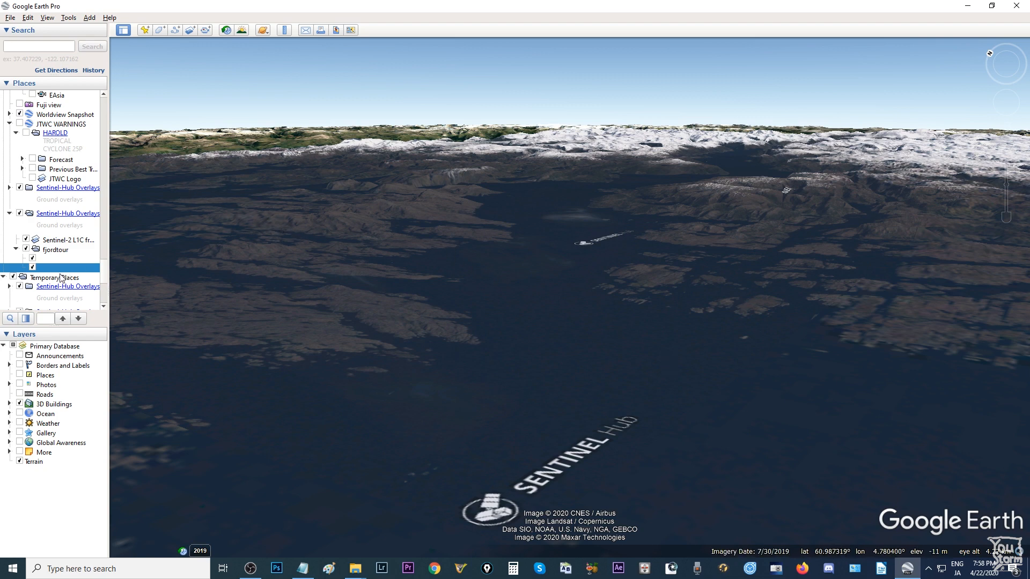
click(145, 33)
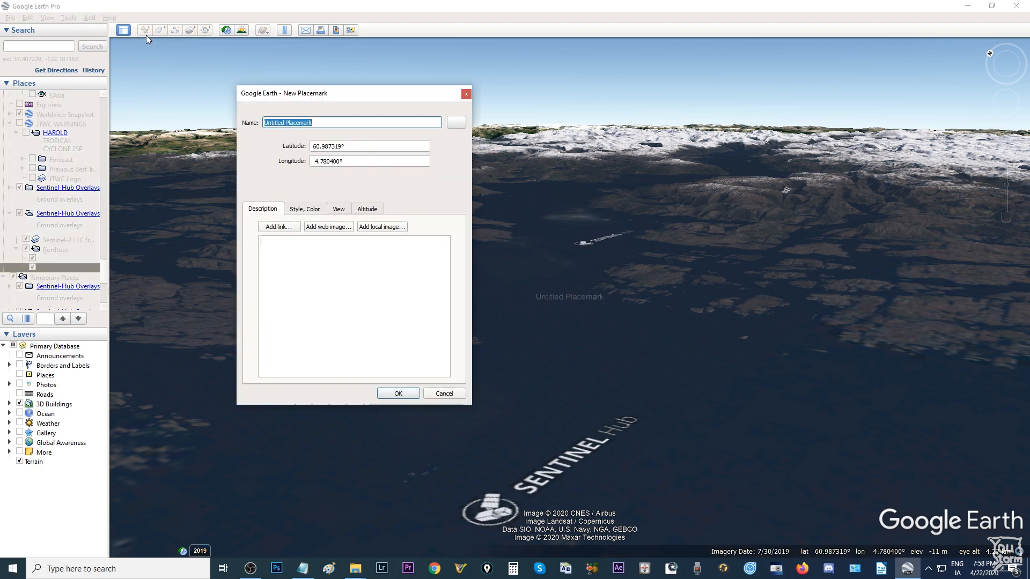
key(BackSpace)
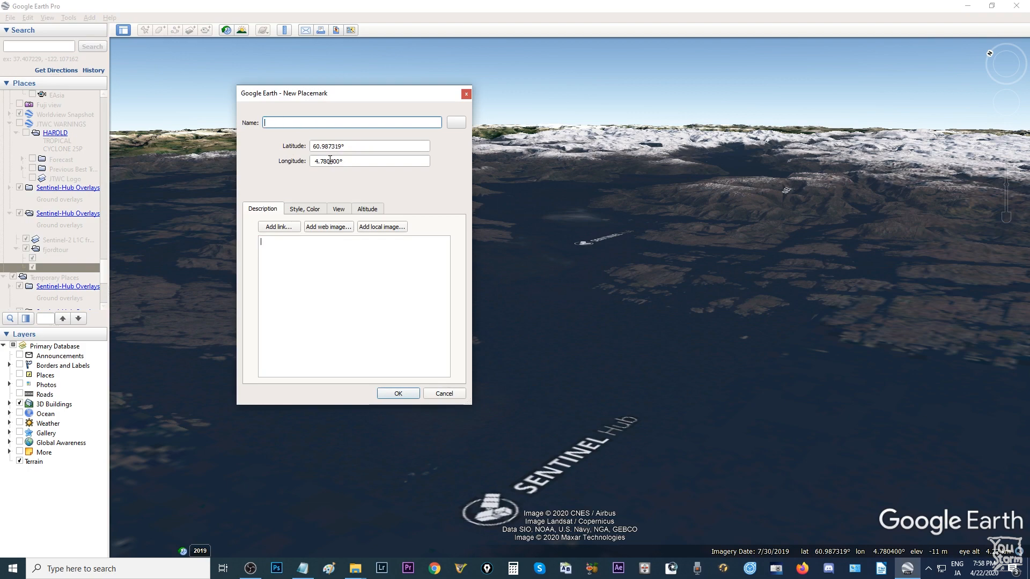
click(392, 390)
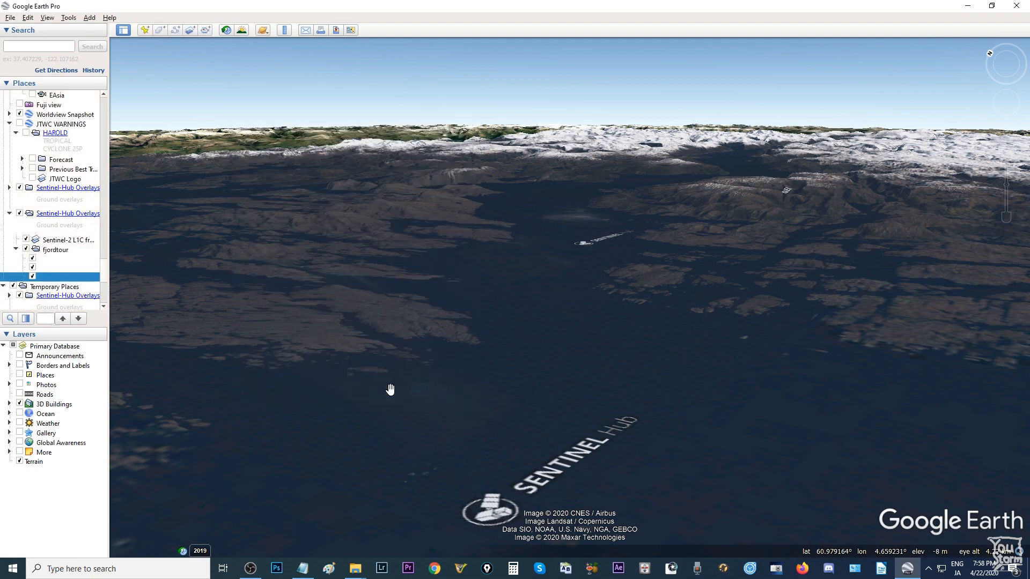
Add a fourth nameless placemark for a low view into the fjord mouth, at about 61.06° N, 5.02° E
middle_drag(545, 276, 552, 251)
scroll(571, 223, up, 3)
scroll(557, 239, up, 2)
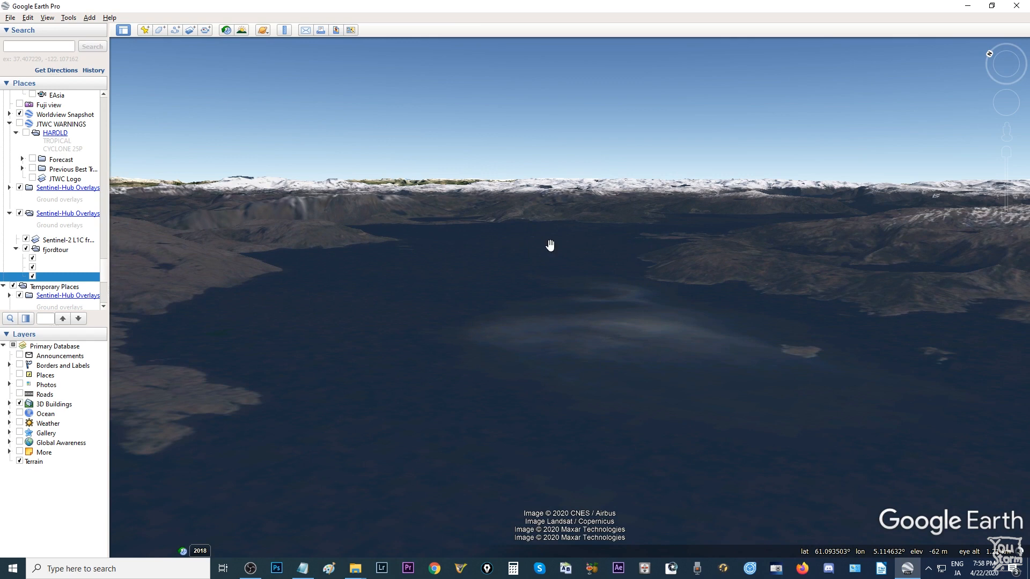
click(159, 31)
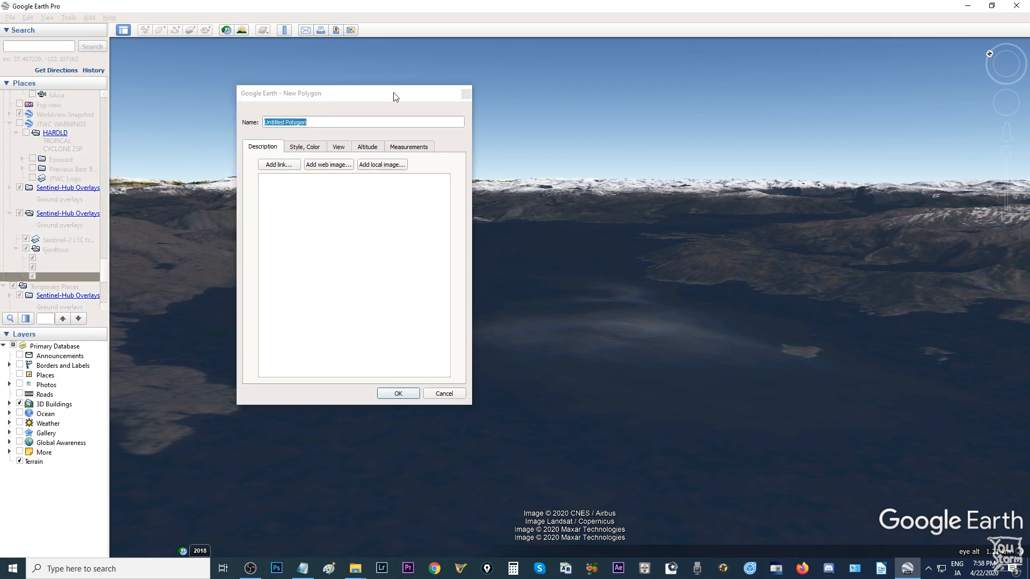
click(444, 393)
click(143, 31)
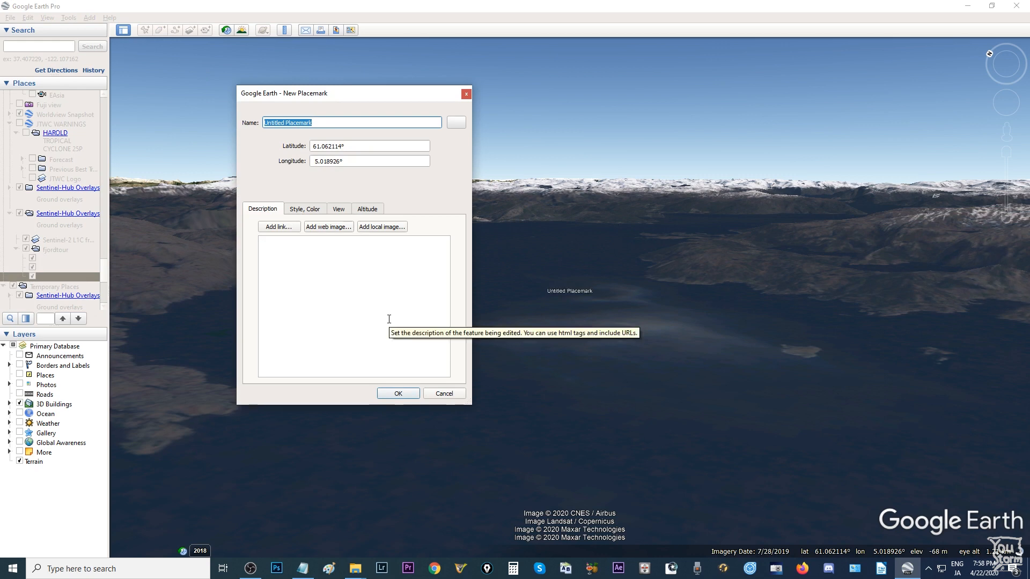
key(BackSpace)
click(405, 392)
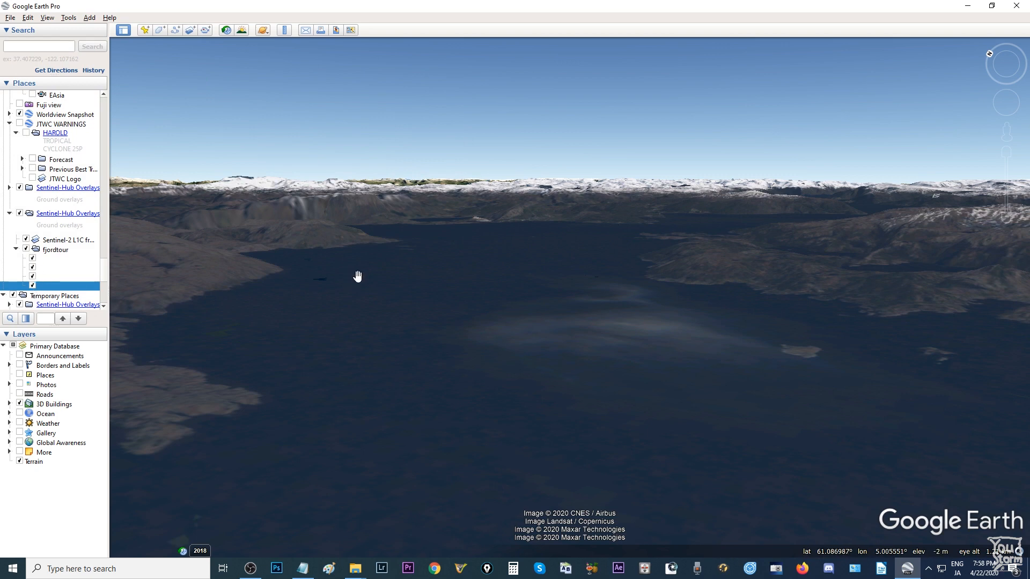
Add a fifth nameless placemark for a low view farther up the fjord, at about 61.10° N, 5.18° E
middle_drag(568, 244, 571, 235)
drag(570, 235, 610, 287)
middle_drag(611, 287, 715, 287)
drag(716, 266, 667, 283)
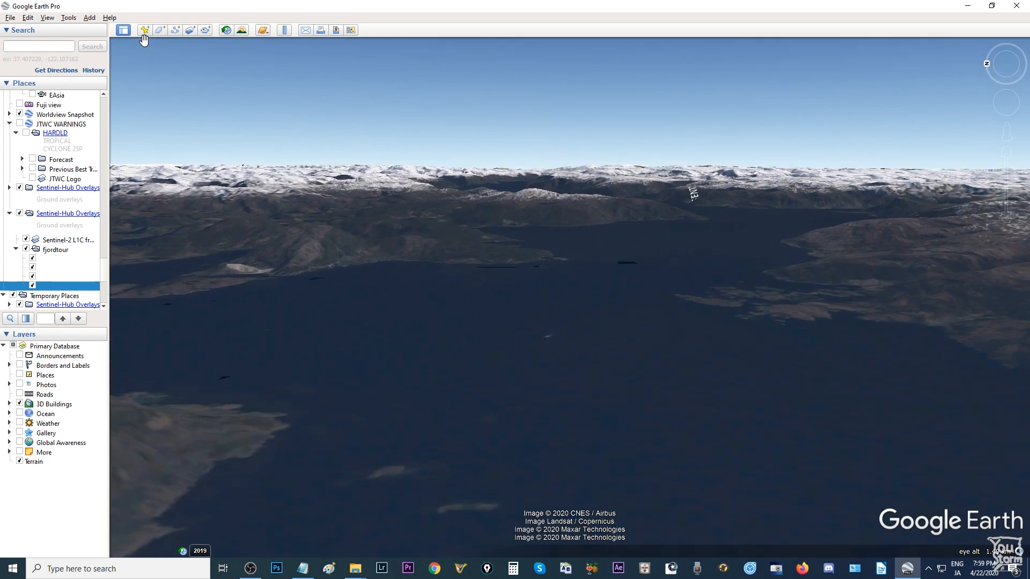
click(145, 29)
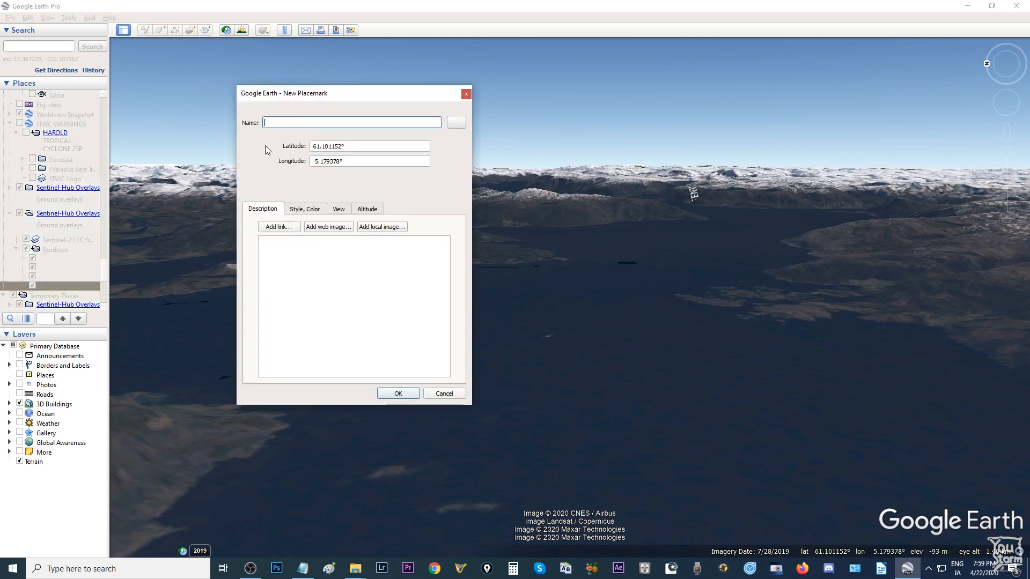
click(404, 396)
Add a sixth nameless placemark for a lower view just above the fjord water, at about 61.04° N, 5.49° E
middle_drag(711, 250, 764, 253)
drag(726, 203, 656, 428)
right_drag(628, 379, 645, 405)
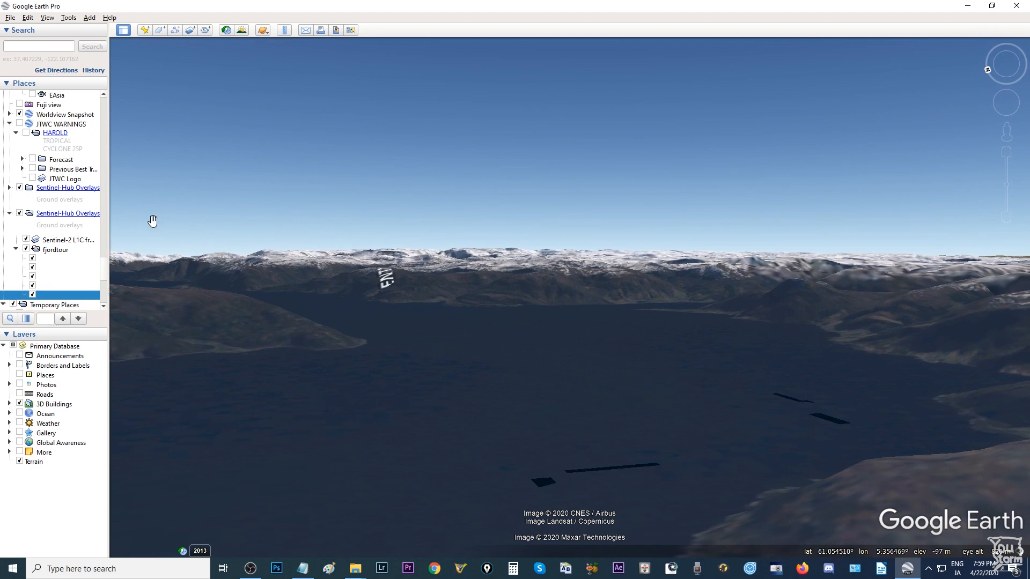
click(144, 30)
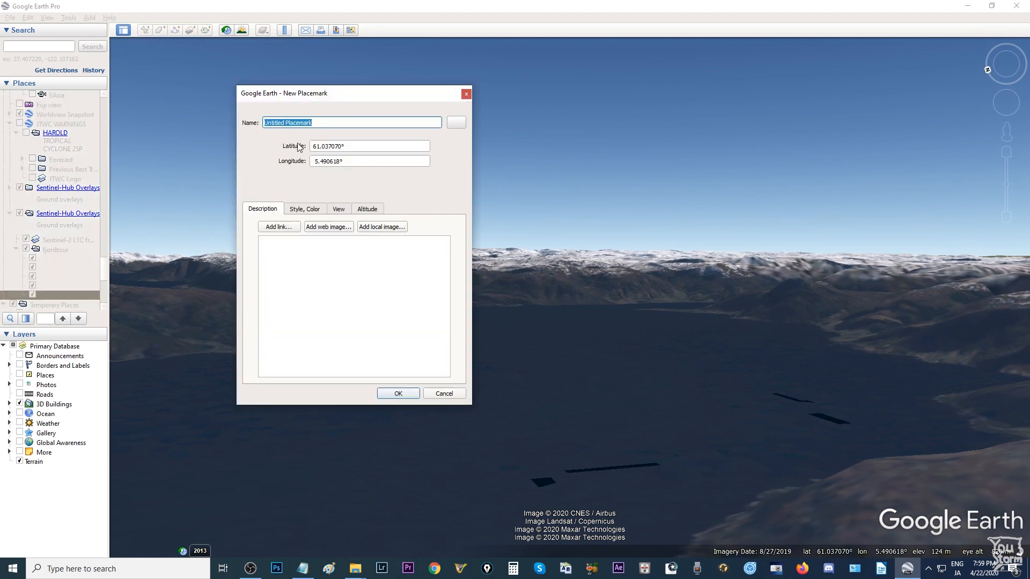
click(409, 397)
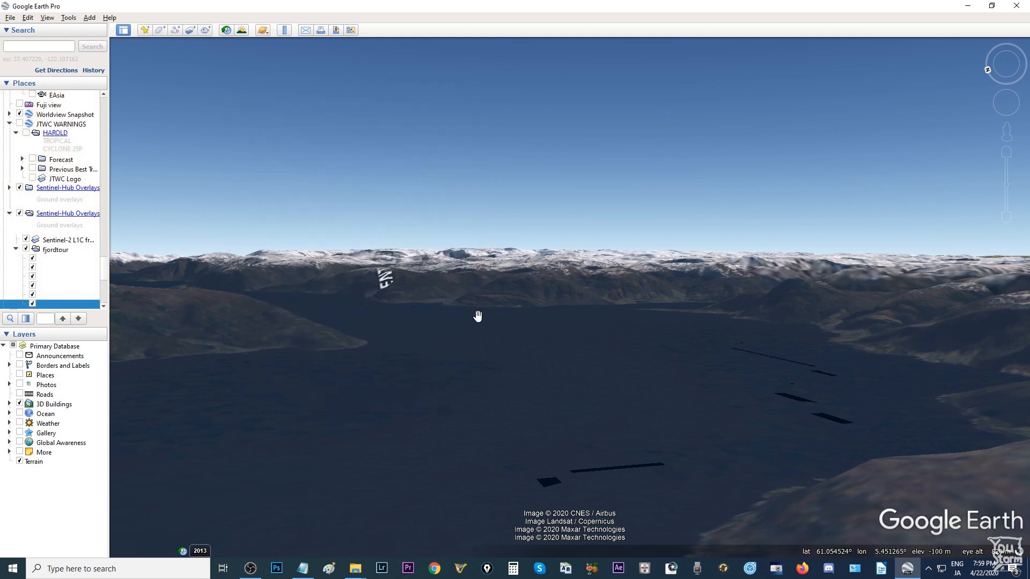
Add a seventh nameless placemark for a view turned to follow the fjord's bend, at about 61.06° N, 5.53° E
drag(482, 329, 475, 392)
middle_drag(468, 385, 350, 384)
click(147, 34)
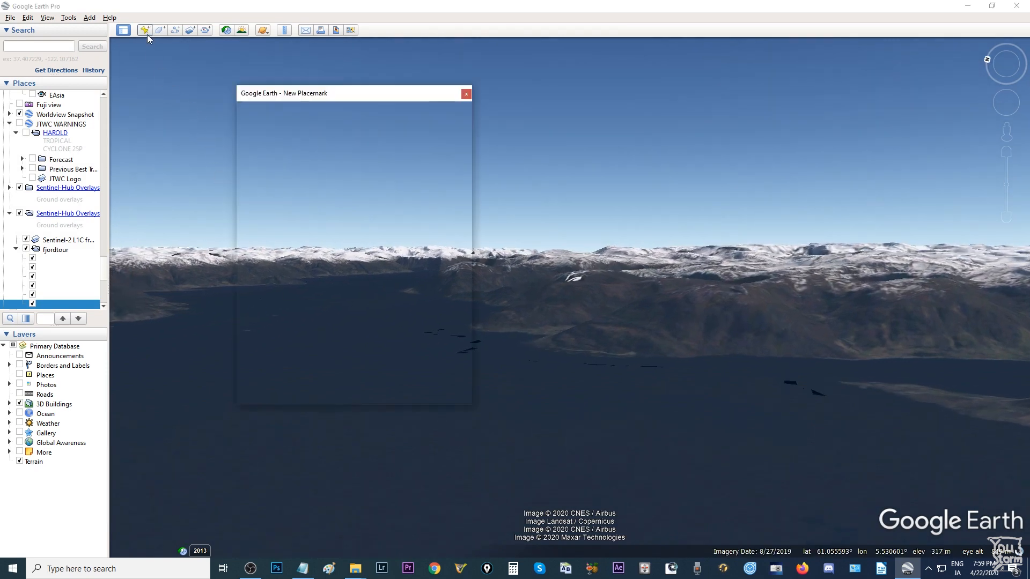
key(BackSpace)
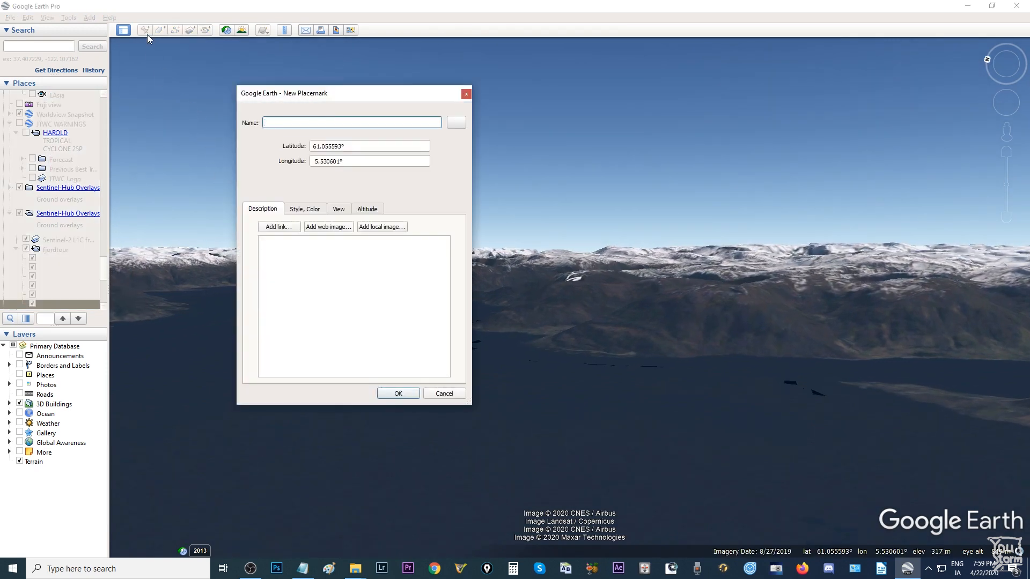
click(397, 396)
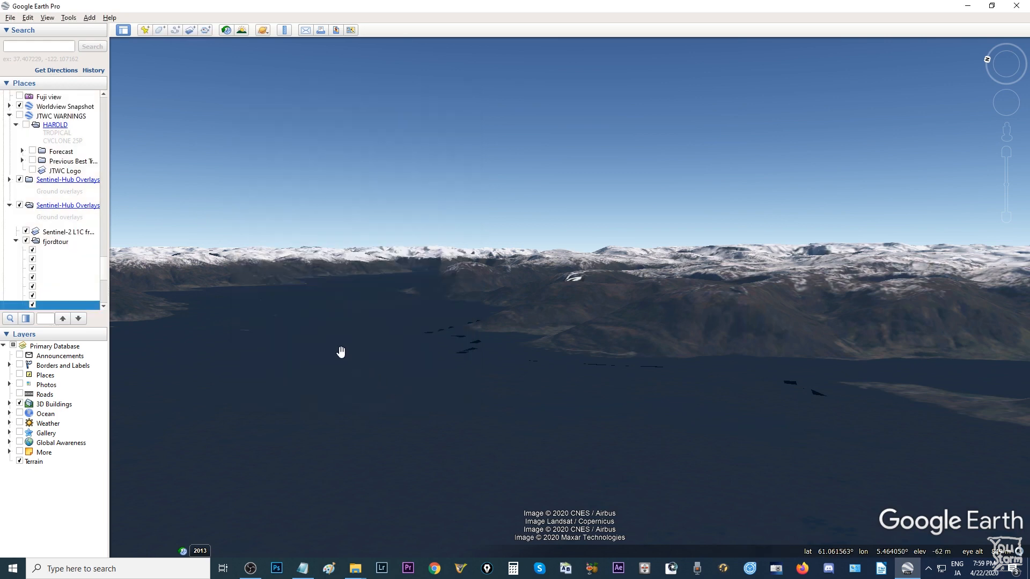
Add an eighth nameless placemark looking up the fjord toward the snowy mountains, at about 61.17° N, 5.88° E
drag(337, 349, 532, 480)
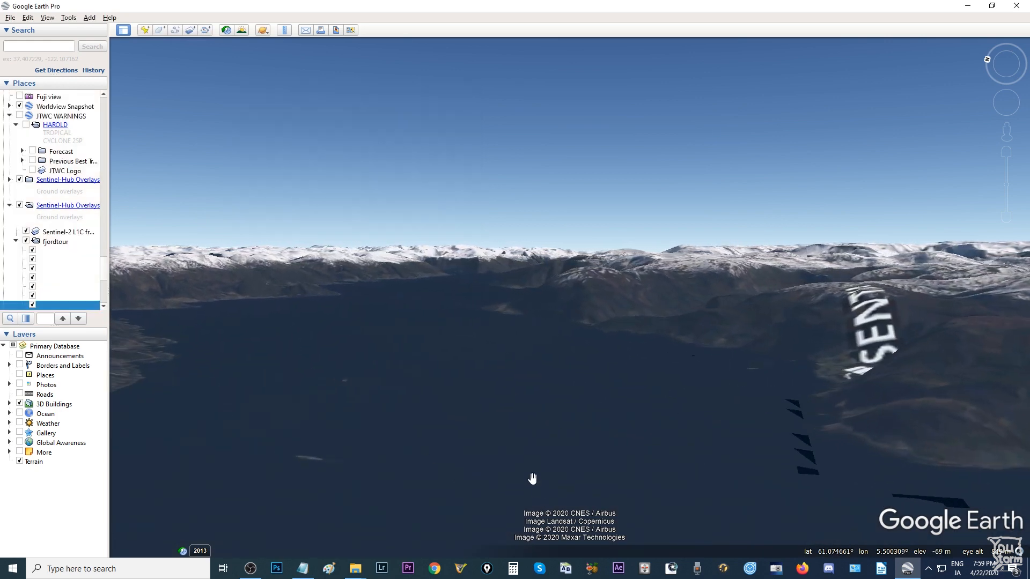
middle_drag(474, 450, 470, 410)
click(144, 30)
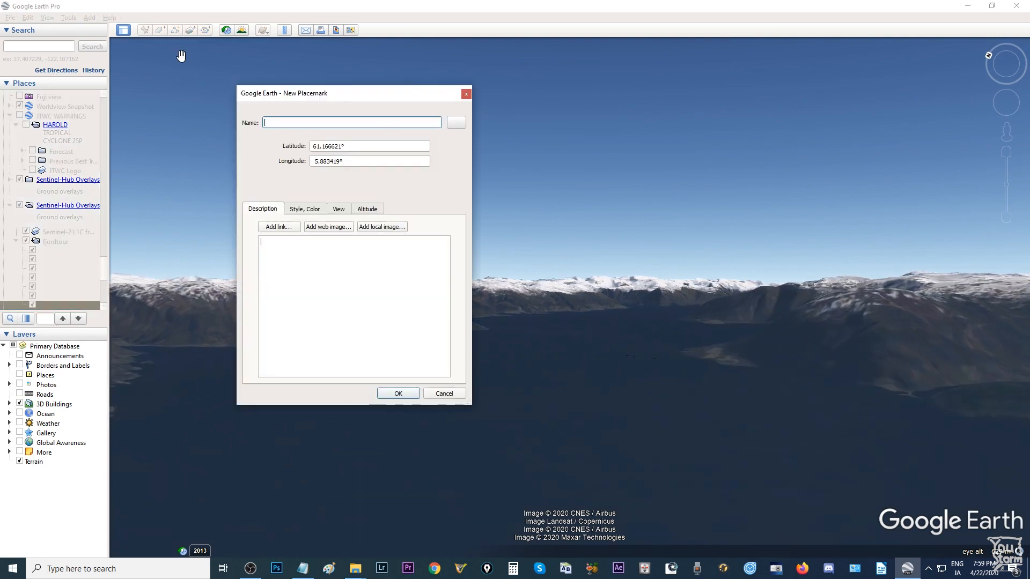
click(398, 393)
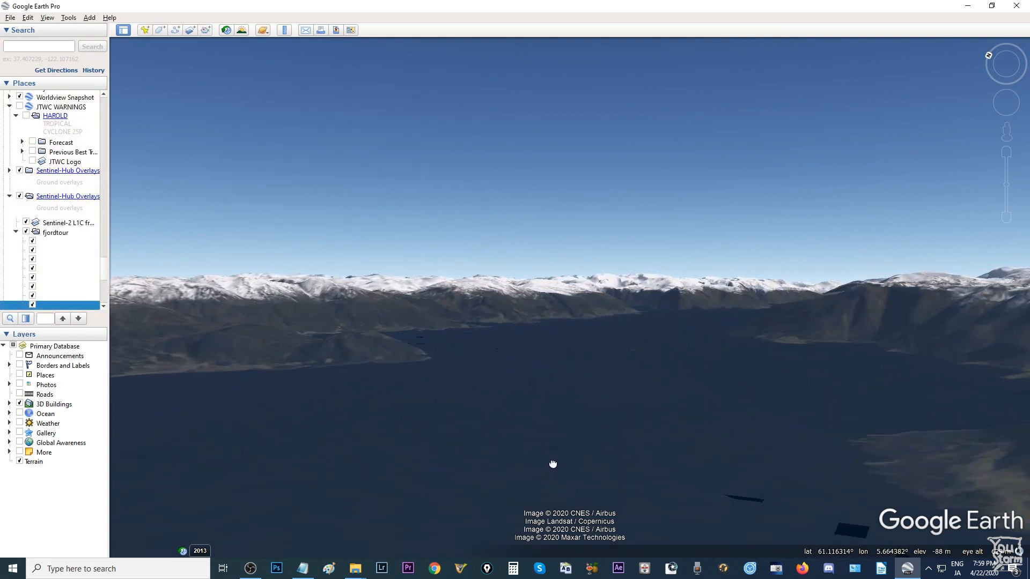
Add two more nameless placemarks for successive low views up the middle fjord, the second at about 61.15° N, 6.05° E
drag(553, 465, 553, 472)
middle_drag(550, 363, 610, 348)
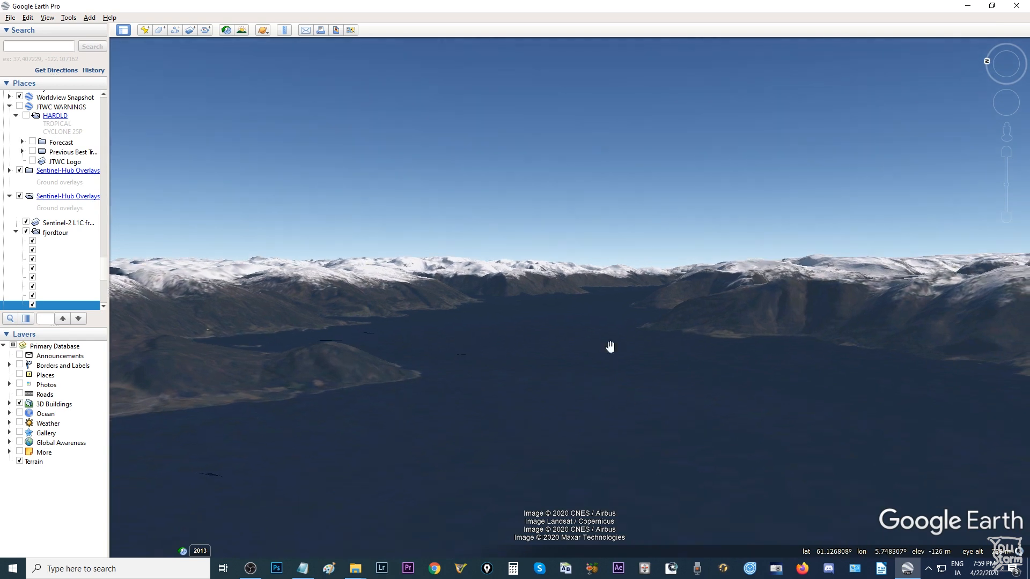
click(145, 30)
click(402, 396)
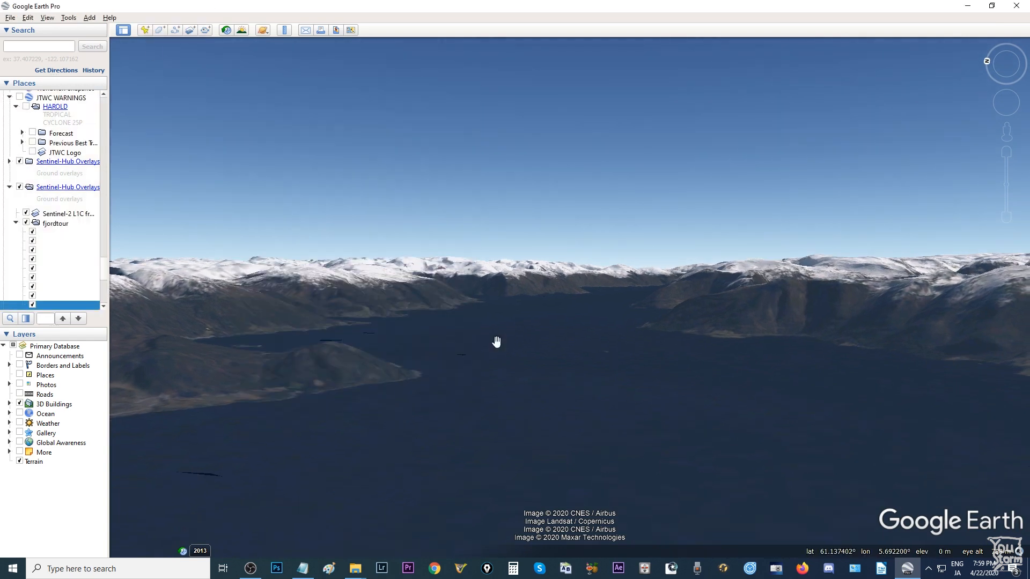
click(144, 29)
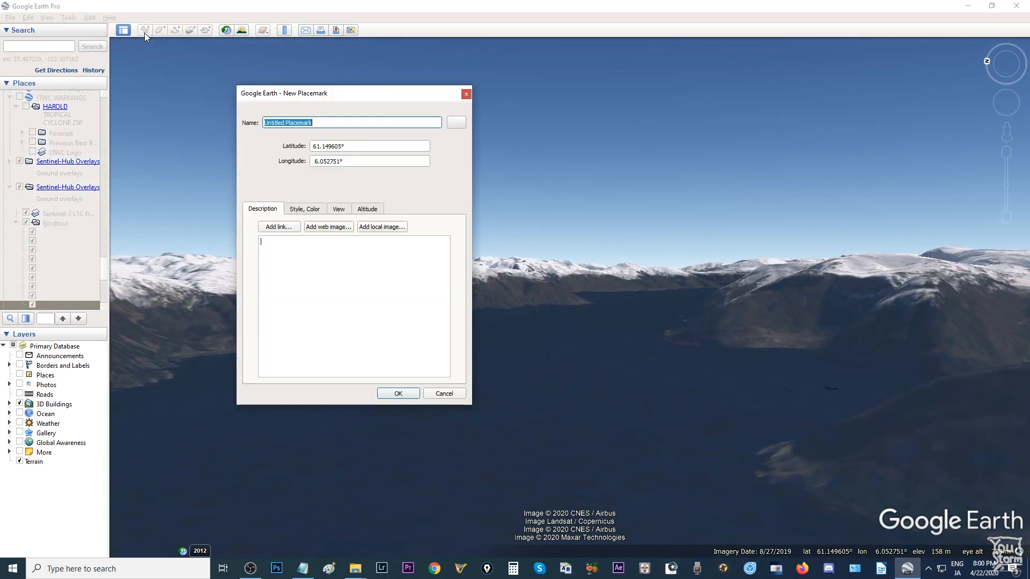
key(BackSpace)
click(411, 397)
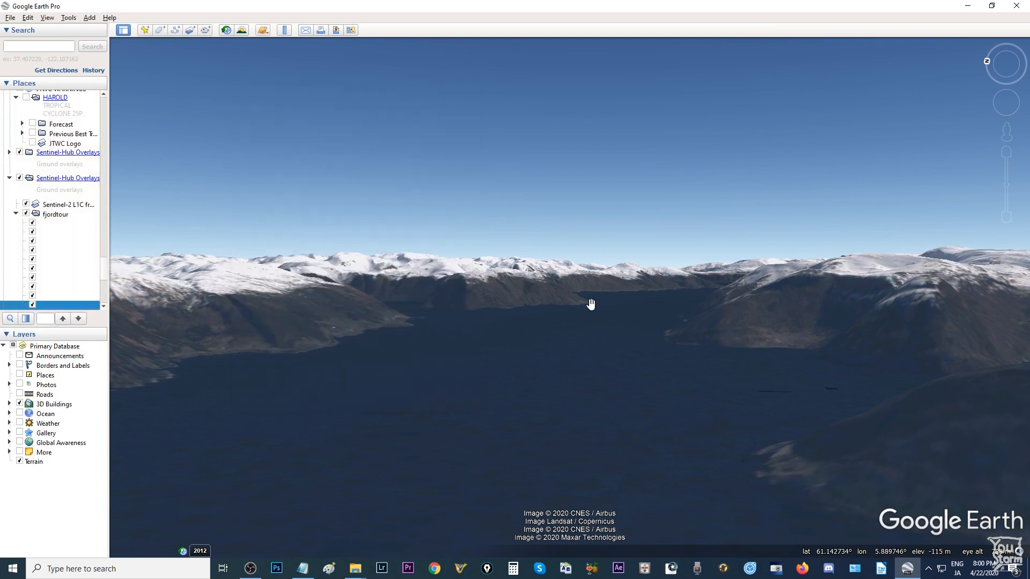
Add two nameless placemarks for low views farther inland, at about 61.13° N, 6.35° E and 61.09° N, 6.55° E
middle_drag(617, 362, 658, 366)
drag(658, 366, 600, 343)
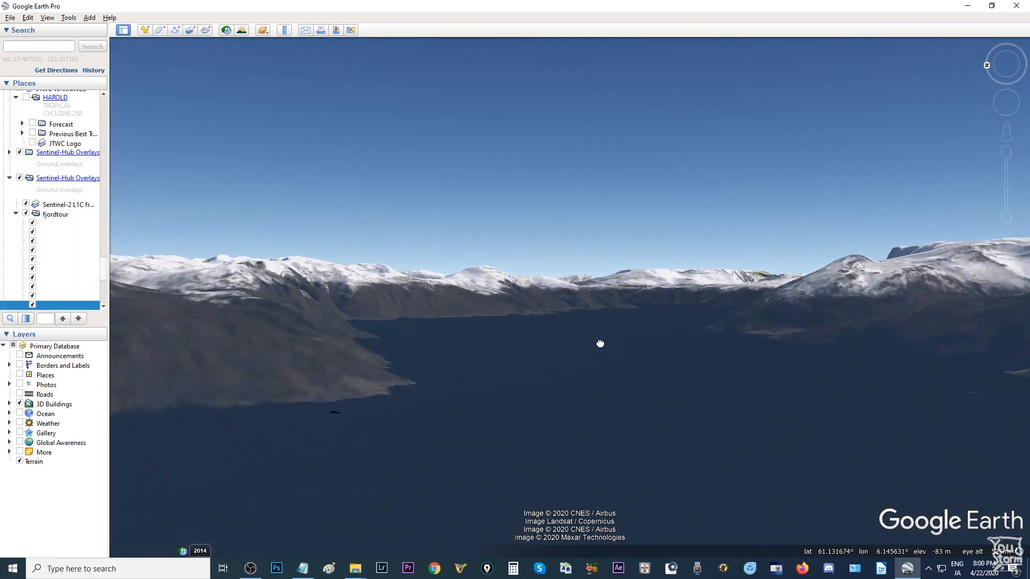
click(144, 29)
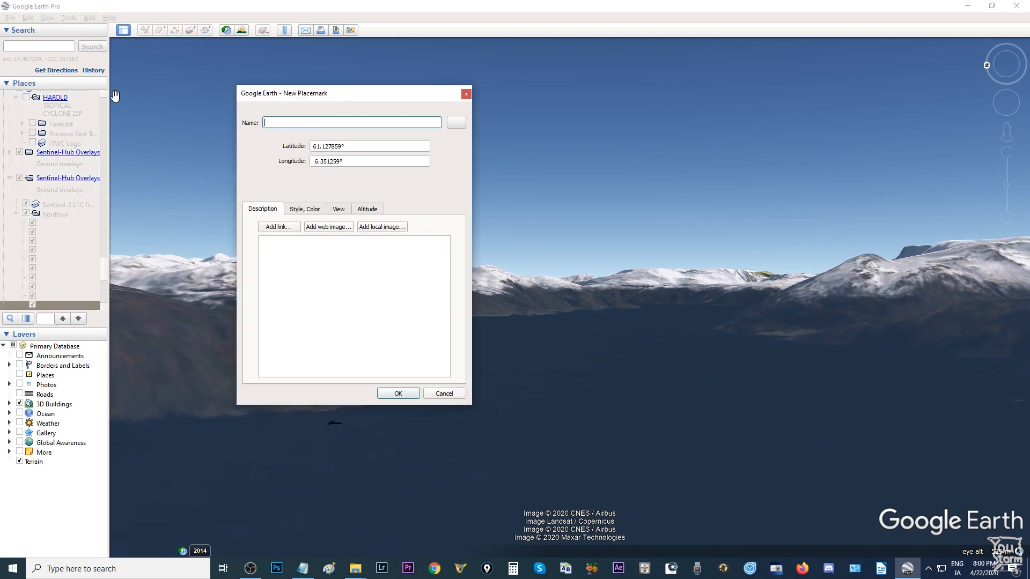
click(398, 393)
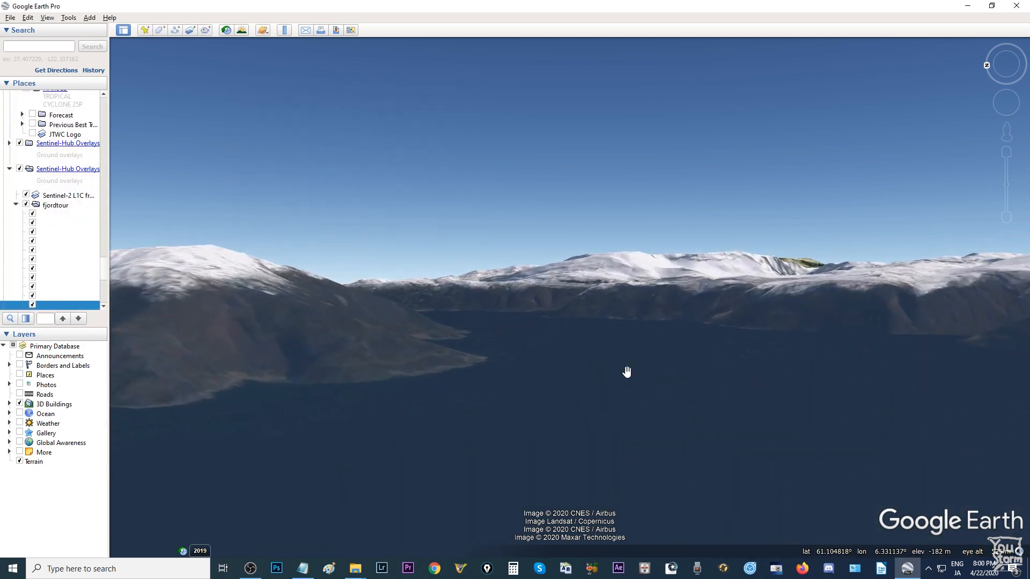
click(145, 30)
key(BackSpace)
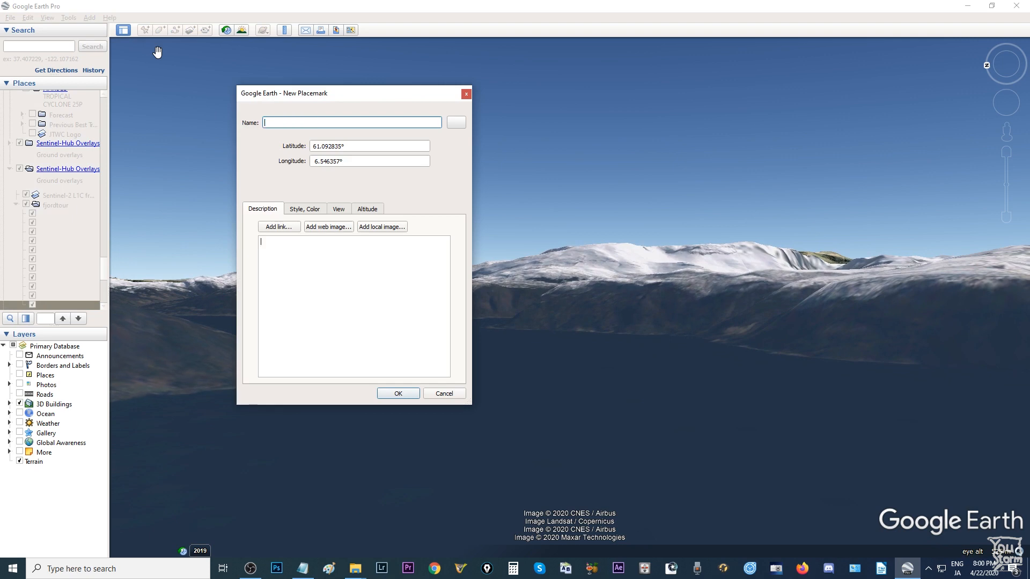
click(399, 393)
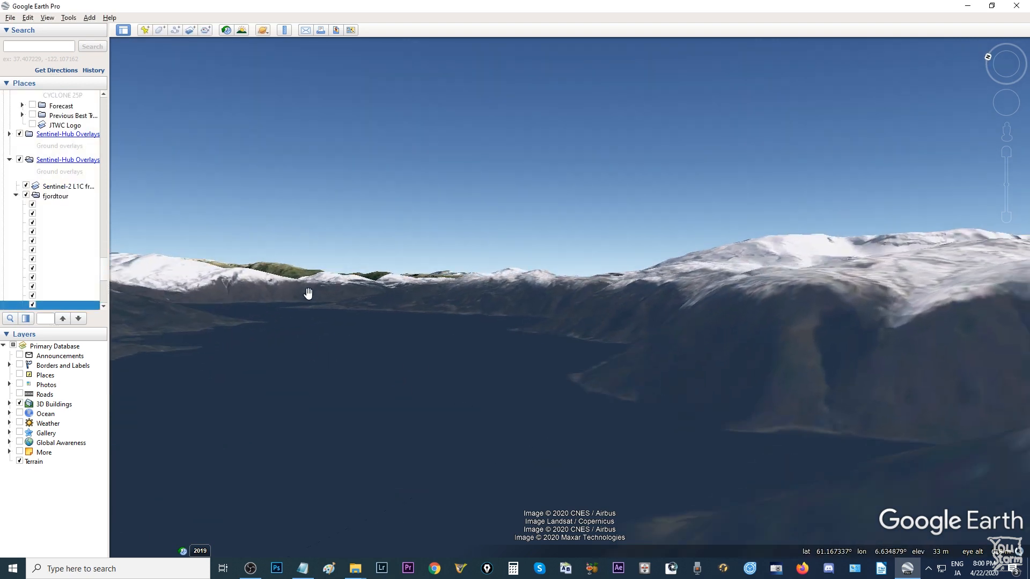
Add two nameless placemarks following the inner fjord bends, at about 61.19° N, 6.76° E and 61.14° N, 6.95° E
drag(308, 348, 344, 447)
click(143, 31)
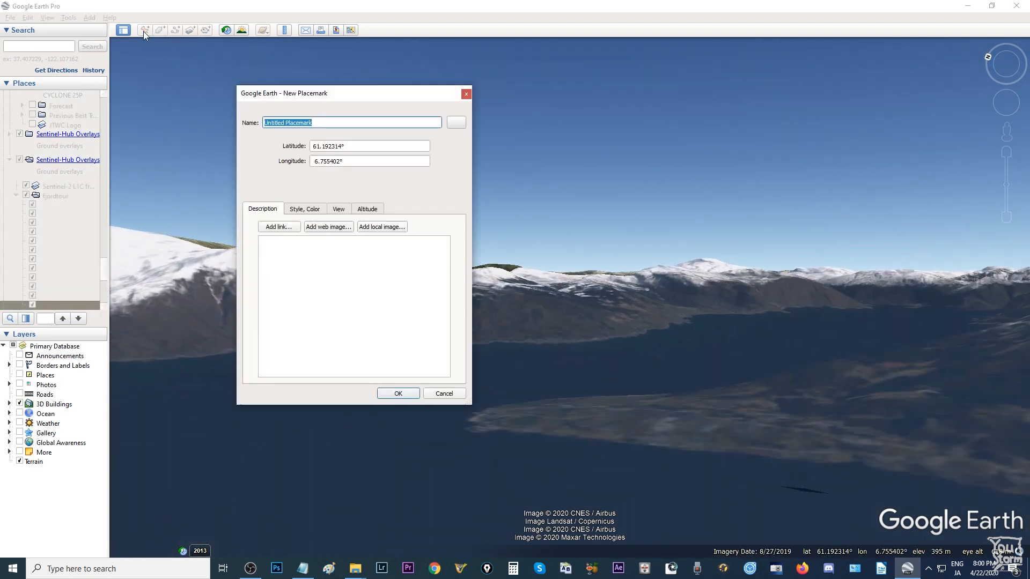
key(BackSpace)
click(398, 394)
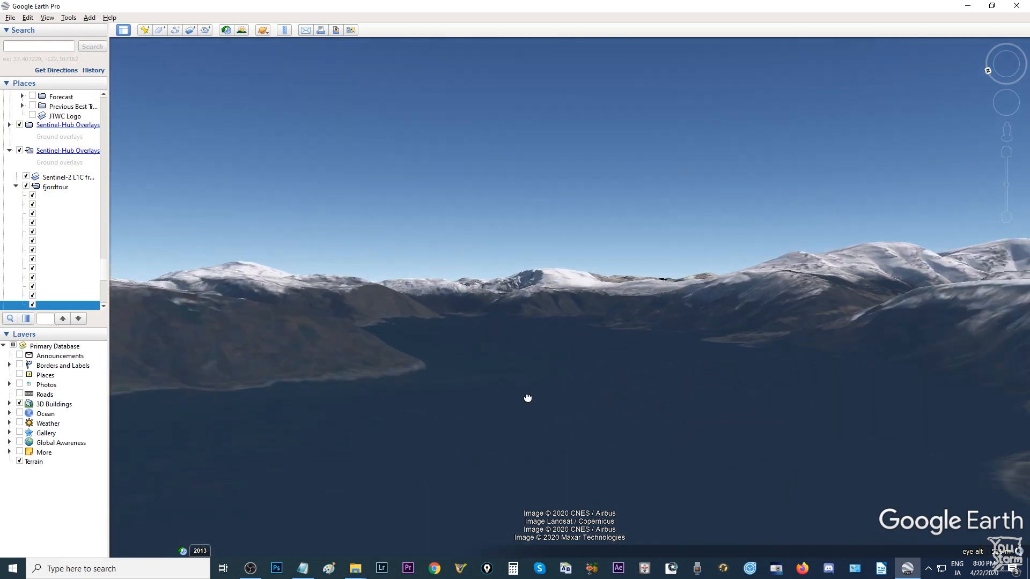
click(143, 30)
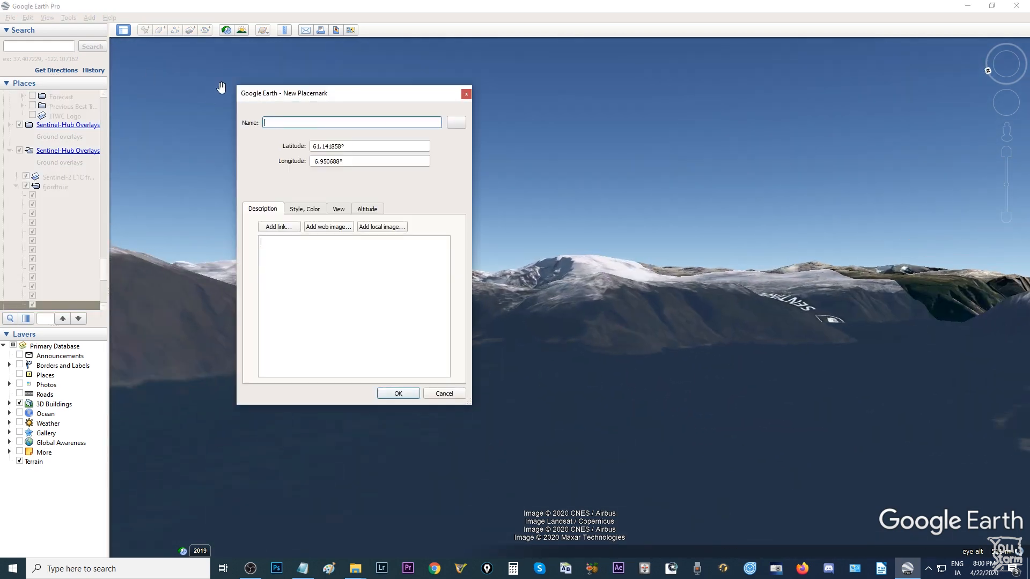
key(Return)
Add a nameless placemark for a higher tilted view over the branching inner fjord and snowy ridges beside the Sentinel watermark
drag(485, 409, 497, 339)
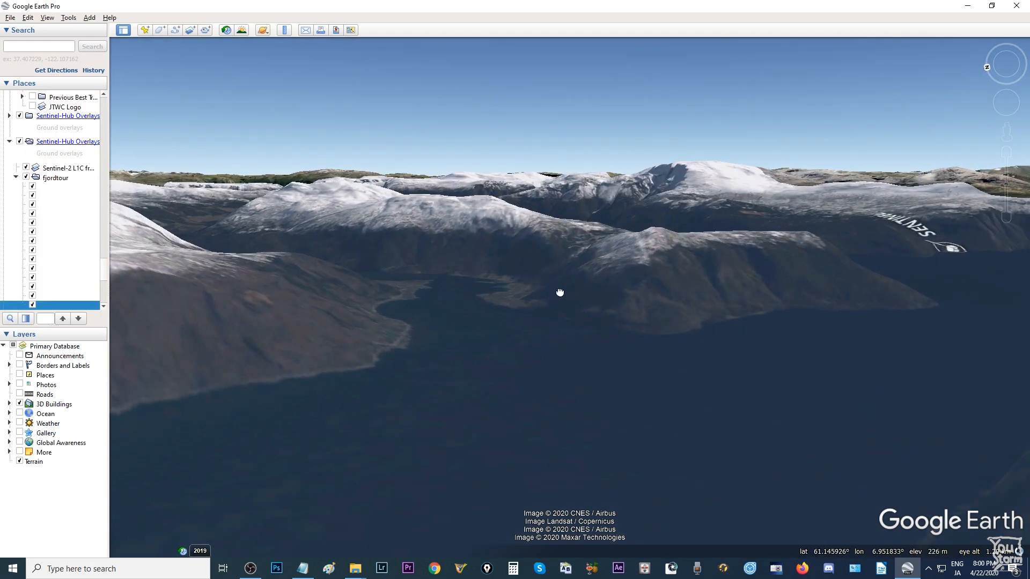
drag(560, 293, 494, 325)
scroll(494, 325, down, 4)
scroll(494, 325, up, 3)
drag(713, 308, 464, 342)
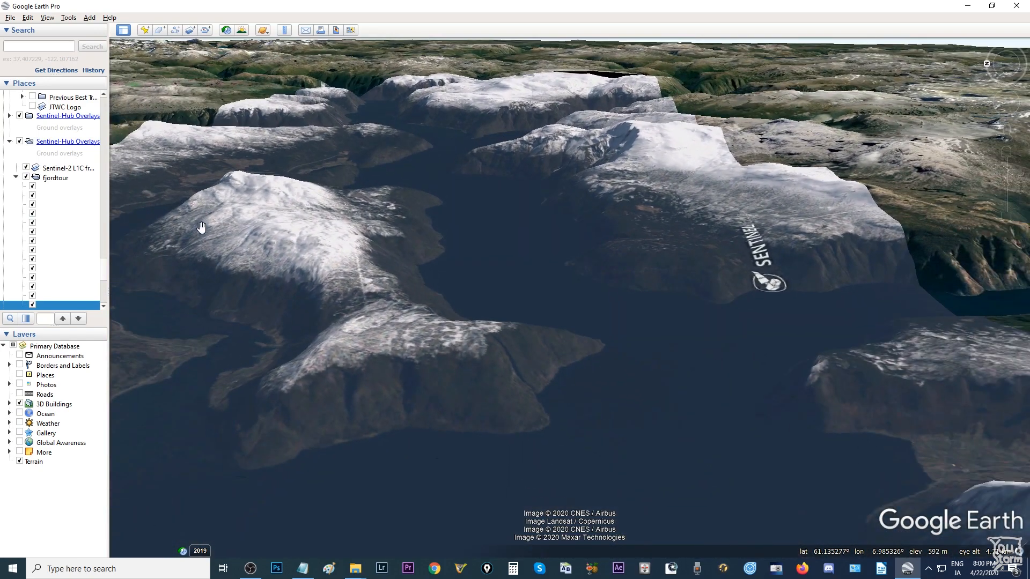
click(145, 30)
key(BackSpace)
key(Return)
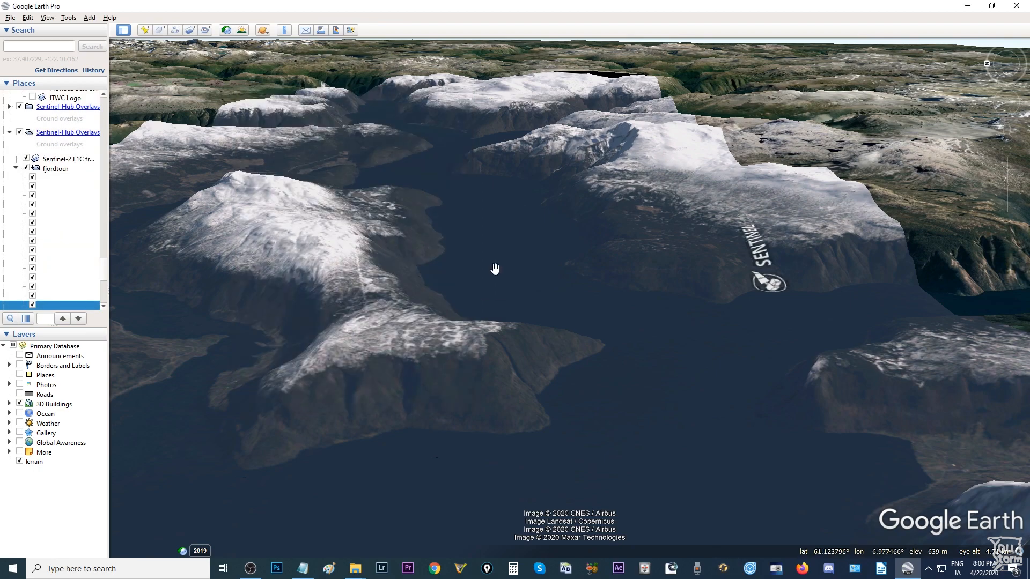
Add a nameless placemark for a closer tilted view over the snowy mountains at the fjord's inner end, at about 61.11° N, 7.26° E
drag(558, 139, 490, 322)
middle_drag(487, 299, 443, 269)
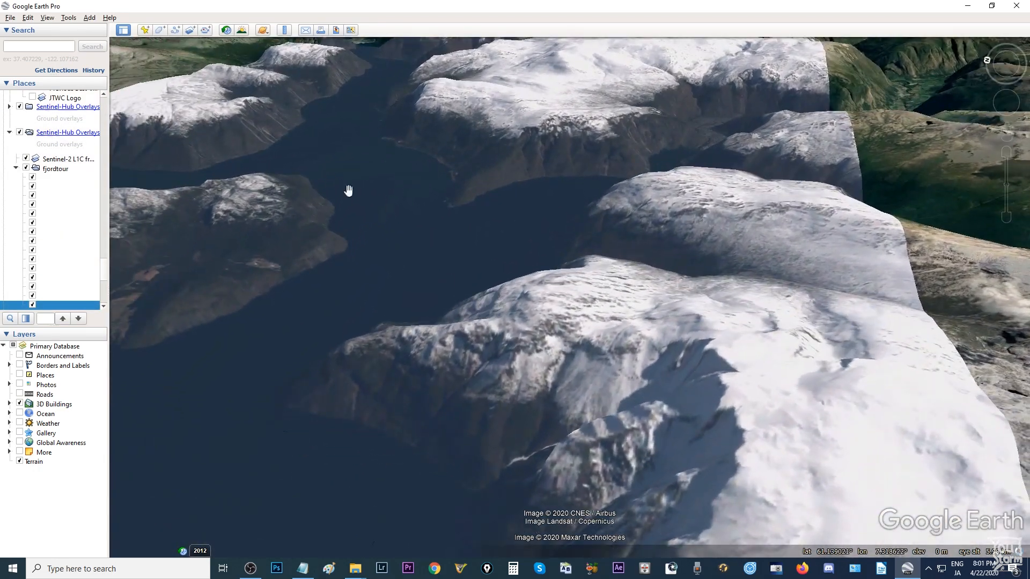
click(145, 31)
key(BackSpace)
click(397, 393)
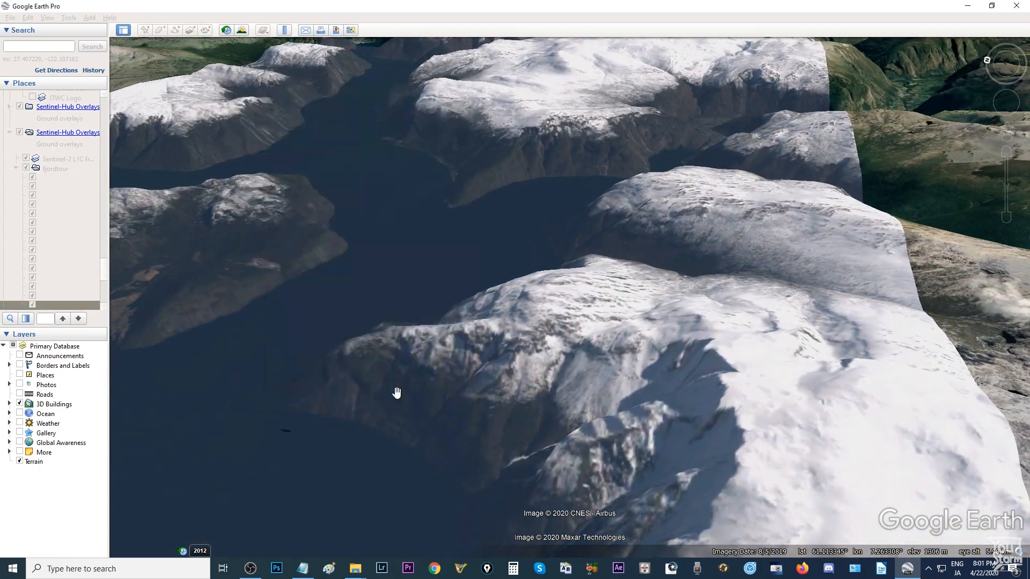
Add a nameless placemark for a north-up, top-down overview showing the full extent of the Sentinel overlays along the fjord
scroll(397, 392, down, 10)
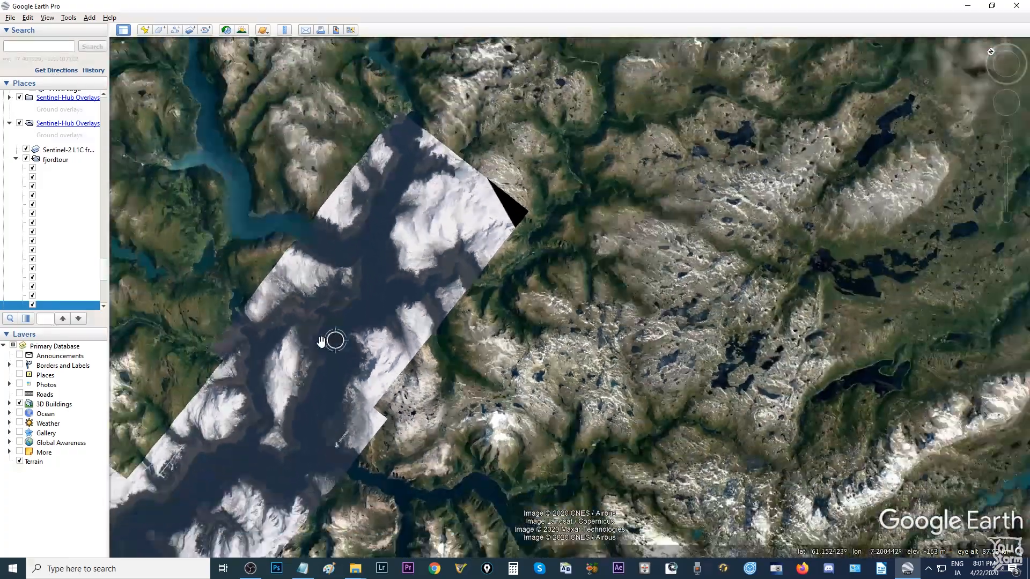
middle_drag(321, 342, 287, 343)
click(998, 47)
drag(261, 186, 753, 254)
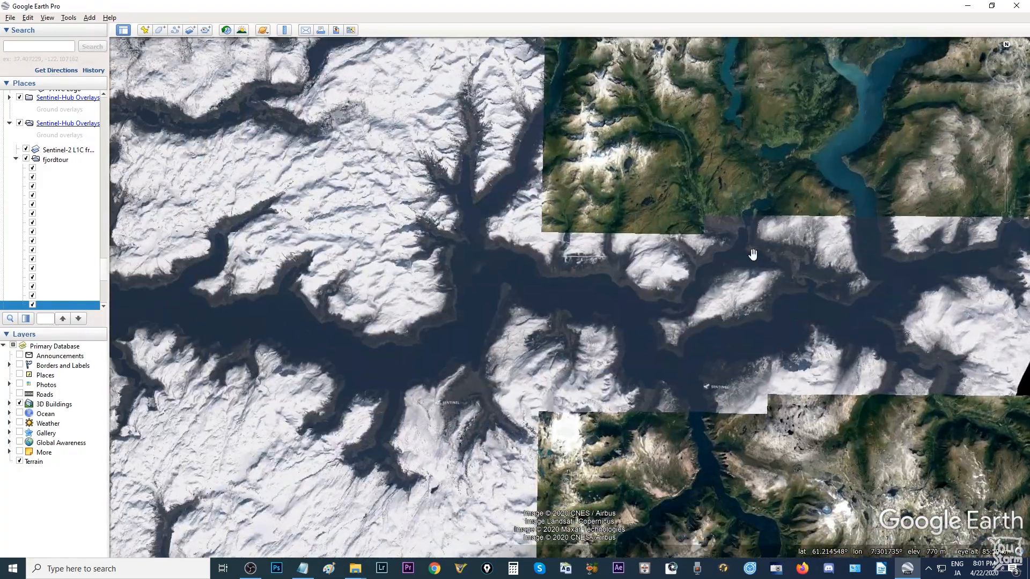
scroll(753, 255, down, 3)
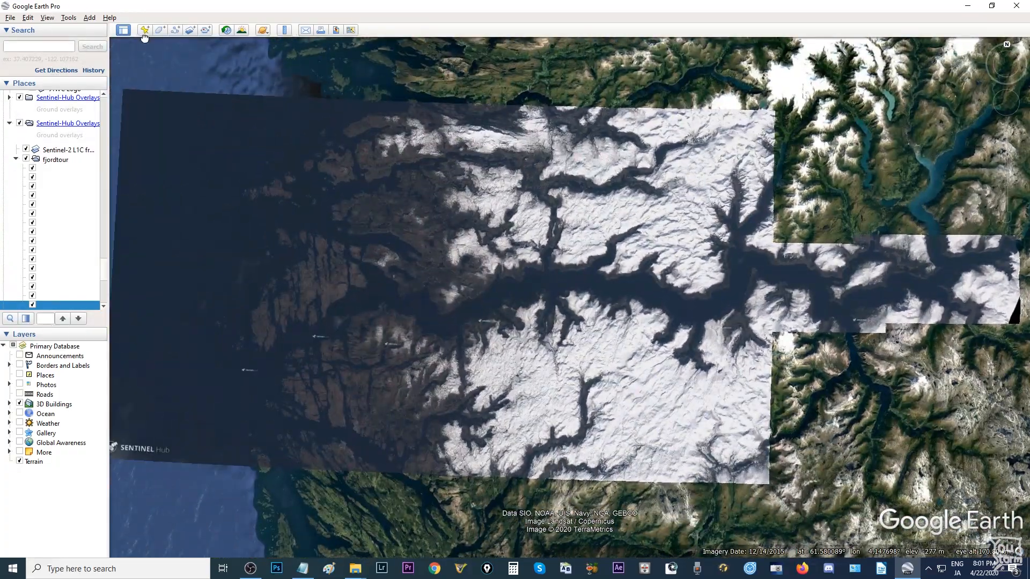
click(144, 37)
key(BackSpace)
key(Return)
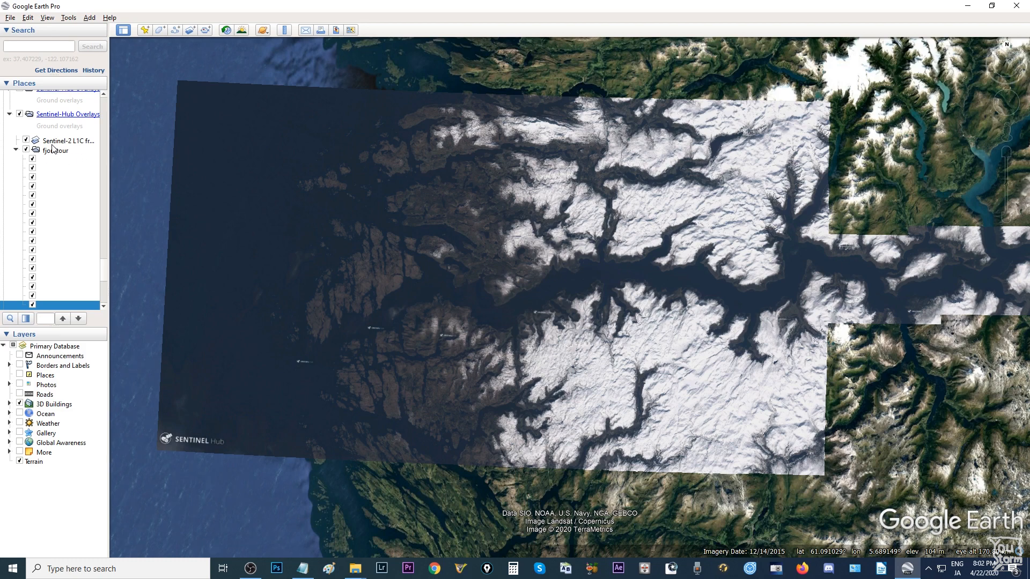
Fly to the first placemark's view in the fjordtour folder and play the folder as a tour
click(55, 151)
double_click(43, 158)
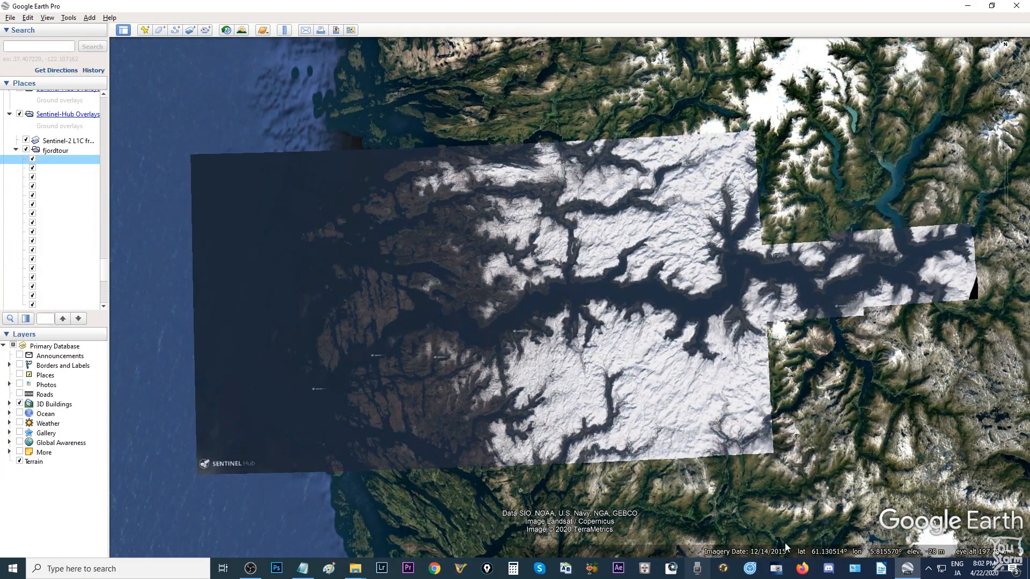
right_click(53, 151)
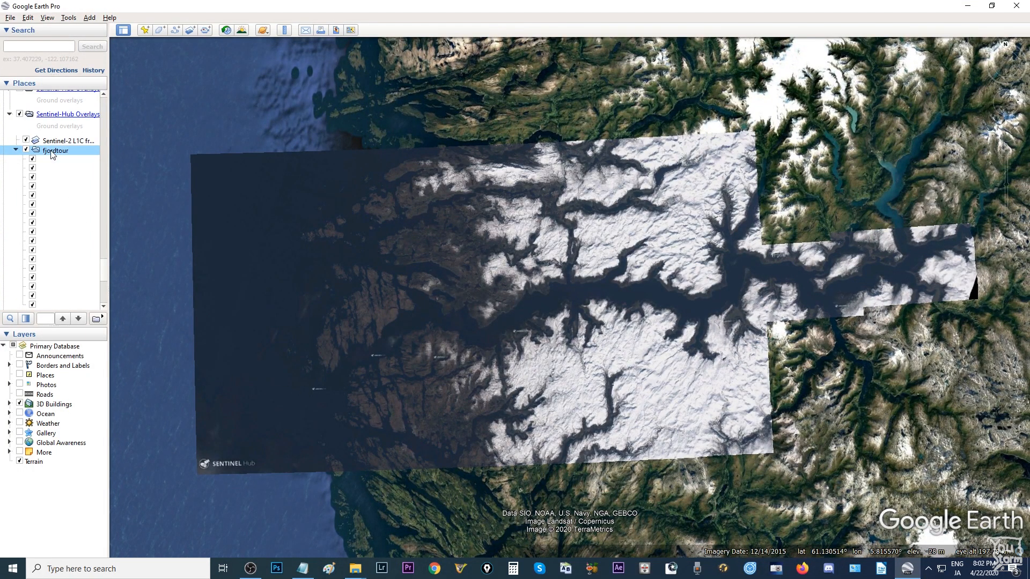
click(45, 148)
click(99, 320)
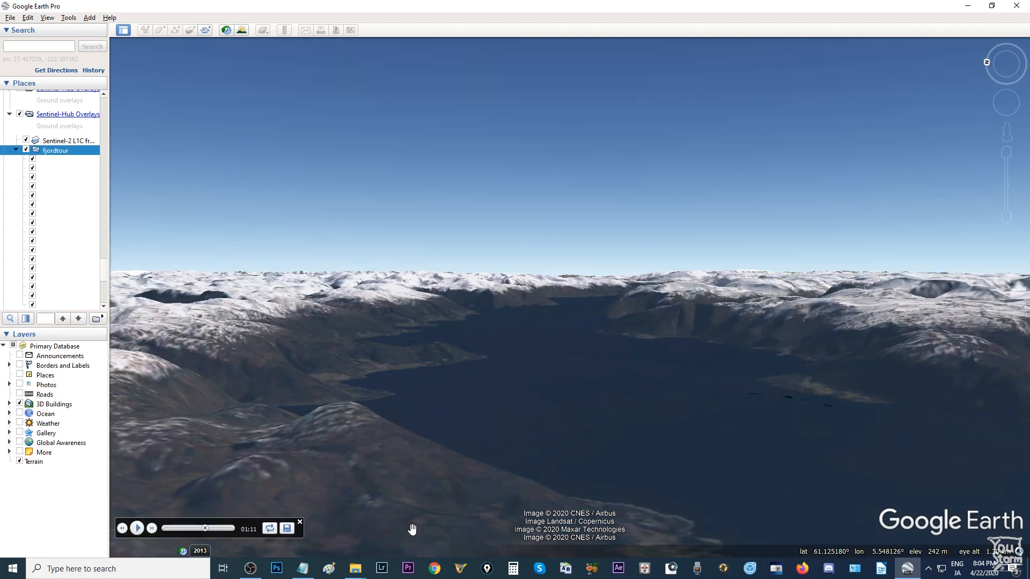
Save the played tour as fjordtour and export it as a KML file named fjordtour in the desktop fjordtour folder
click(287, 529)
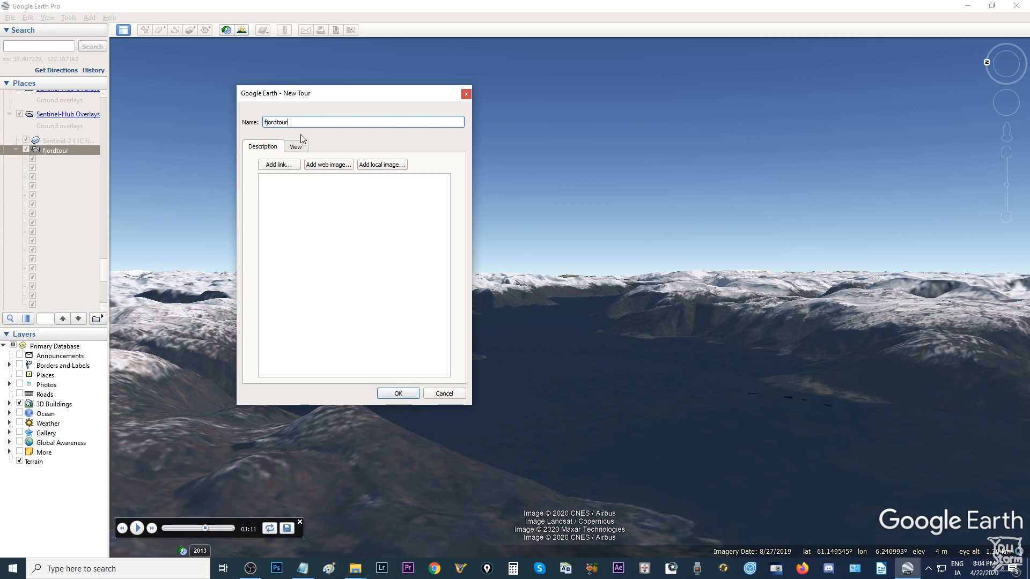
click(397, 394)
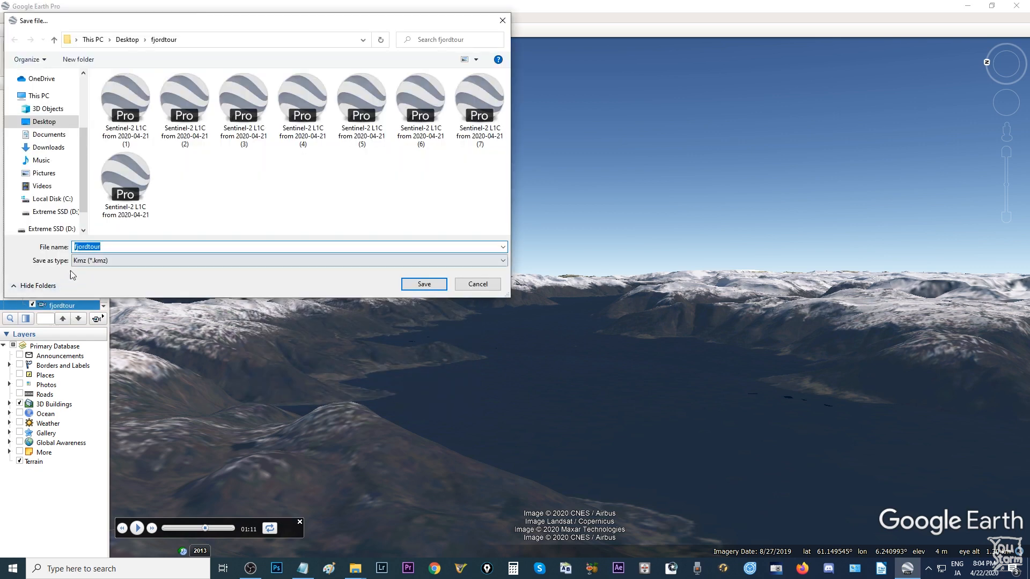
click(96, 262)
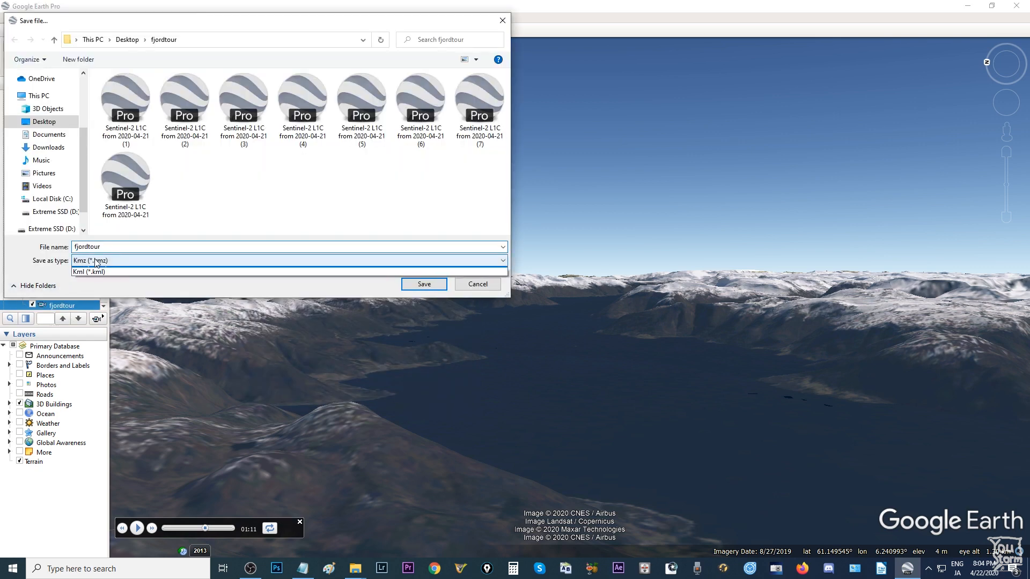
click(101, 280)
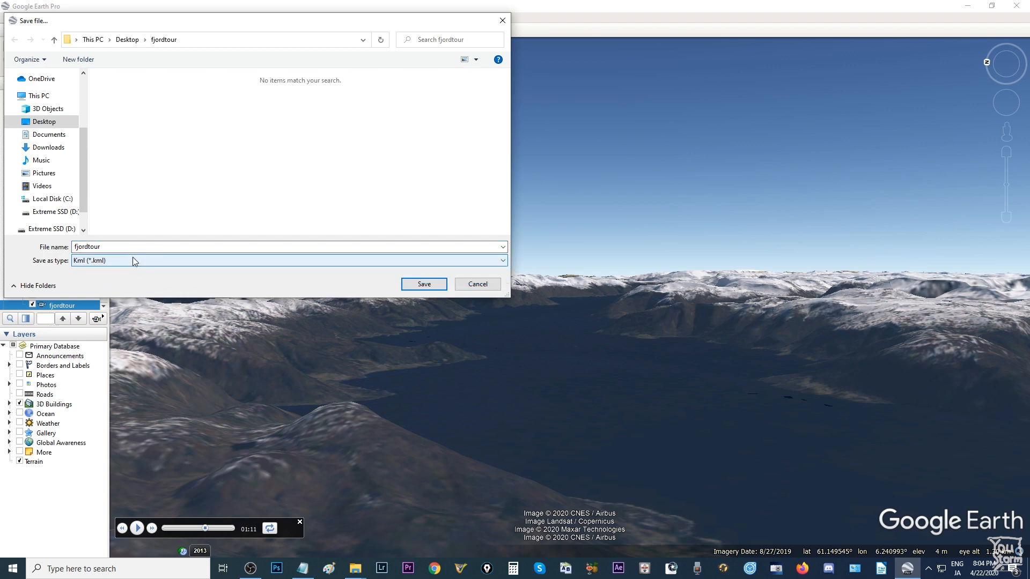
click(428, 287)
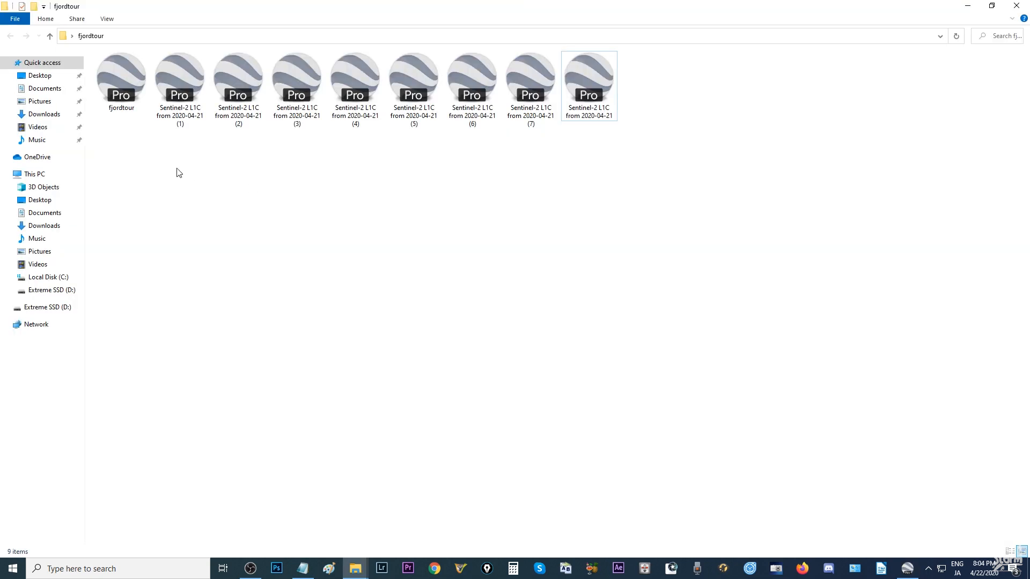
Open the exported fjordtour KML file from File Explorer in WordPad
right_click(127, 83)
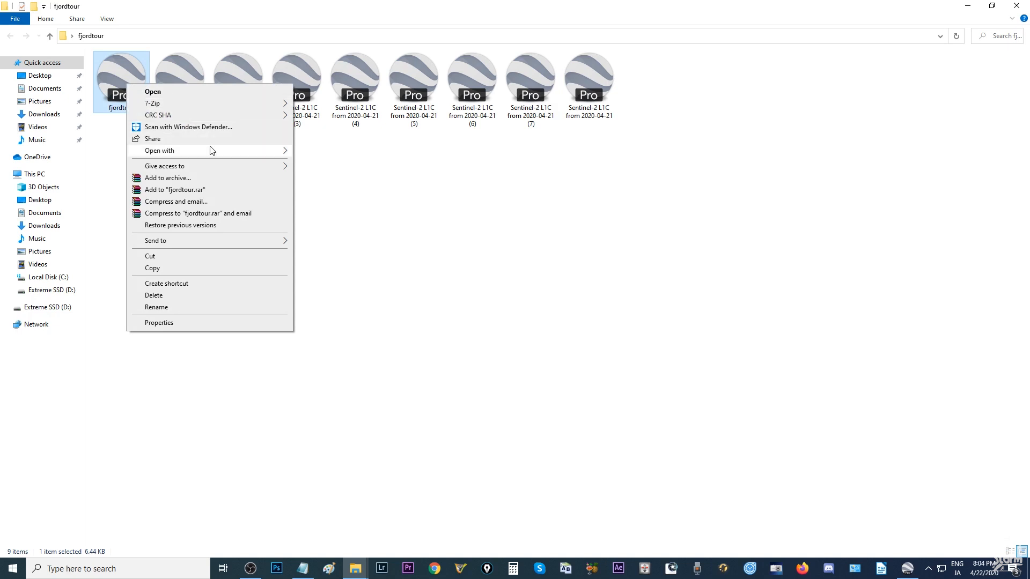
mouse_move(215, 150)
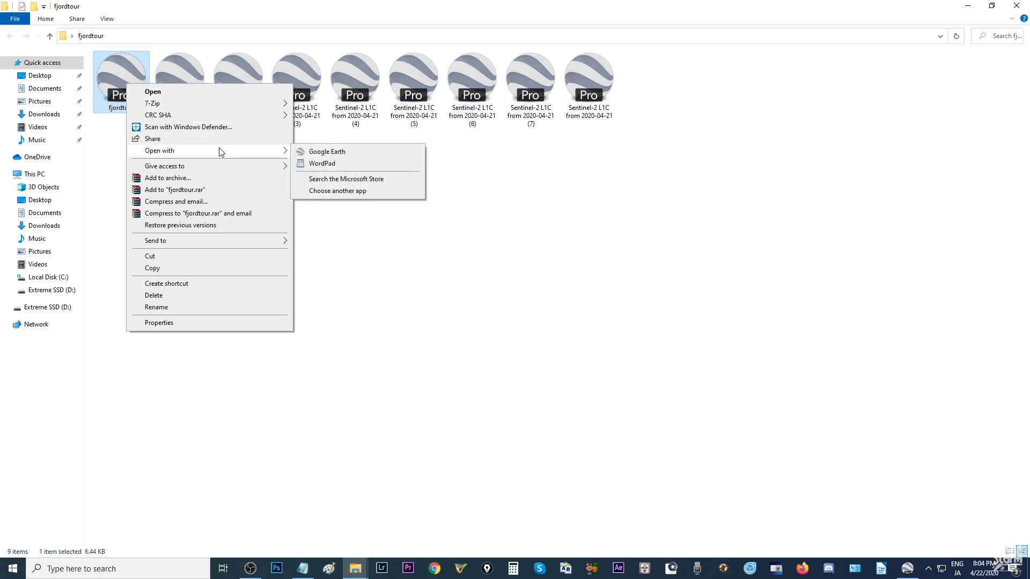
click(322, 163)
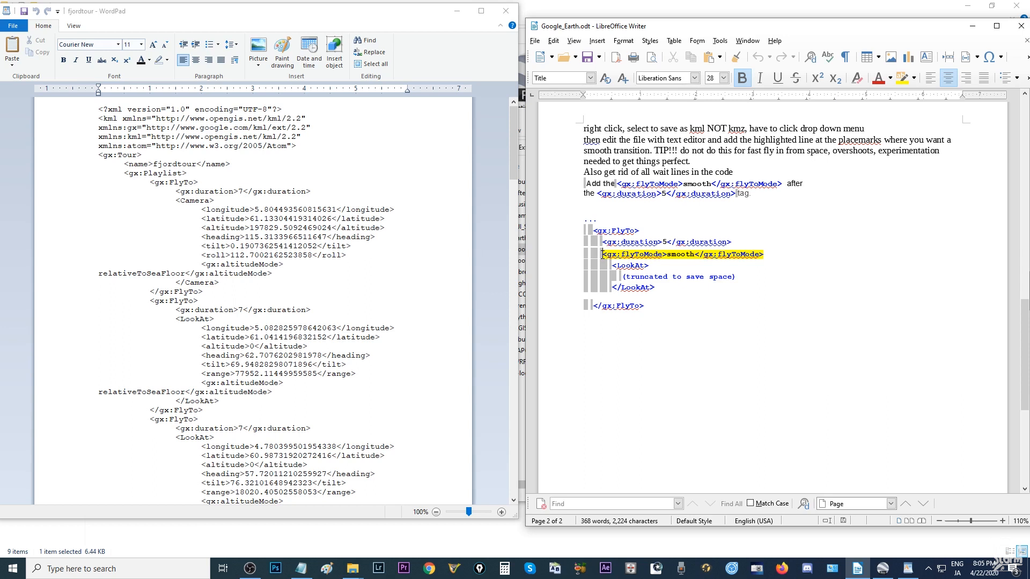
Copy the highlighted <gx:flyToMode>smooth</gx:flyToMode> line from the LibreOffice Writer notes and insert it below the first FlyTo's duration line in WordPad
drag(603, 254, 715, 258)
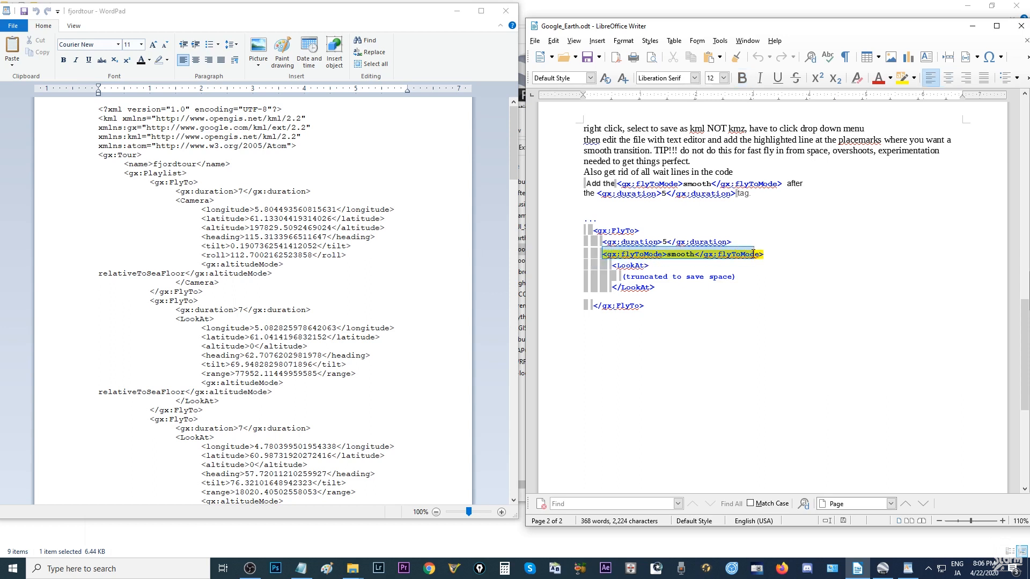
right_click(722, 258)
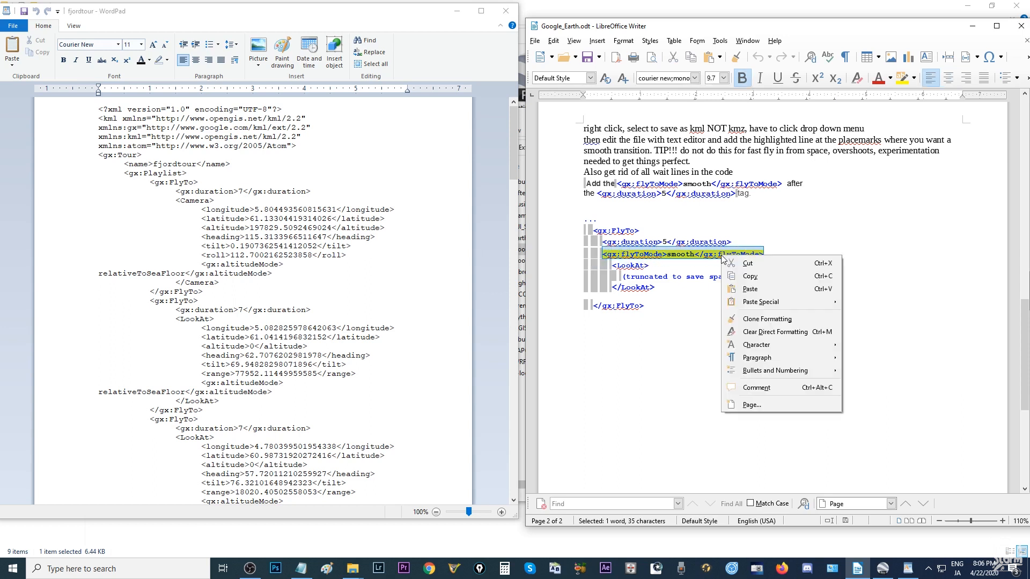
click(749, 276)
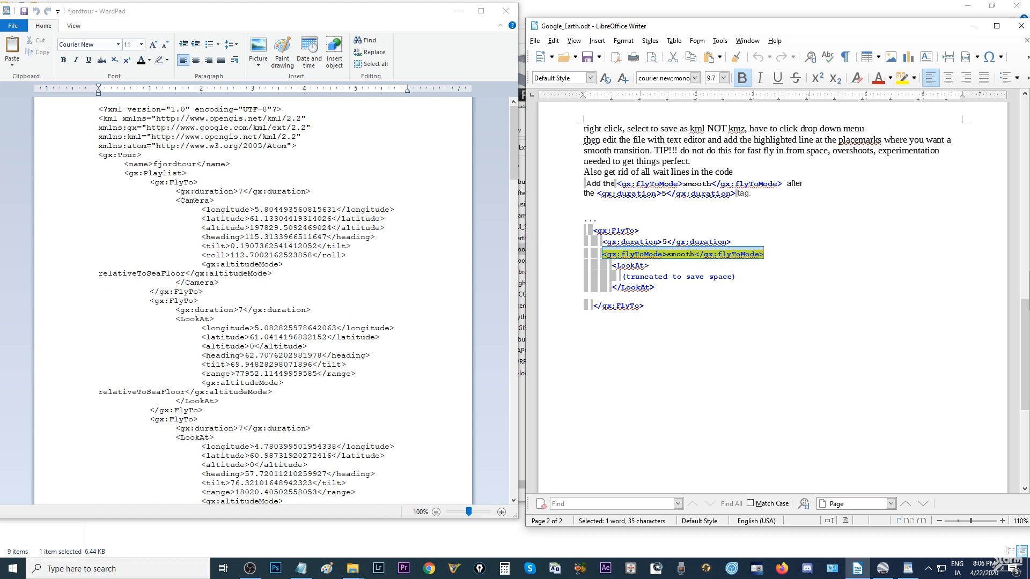
click(307, 191)
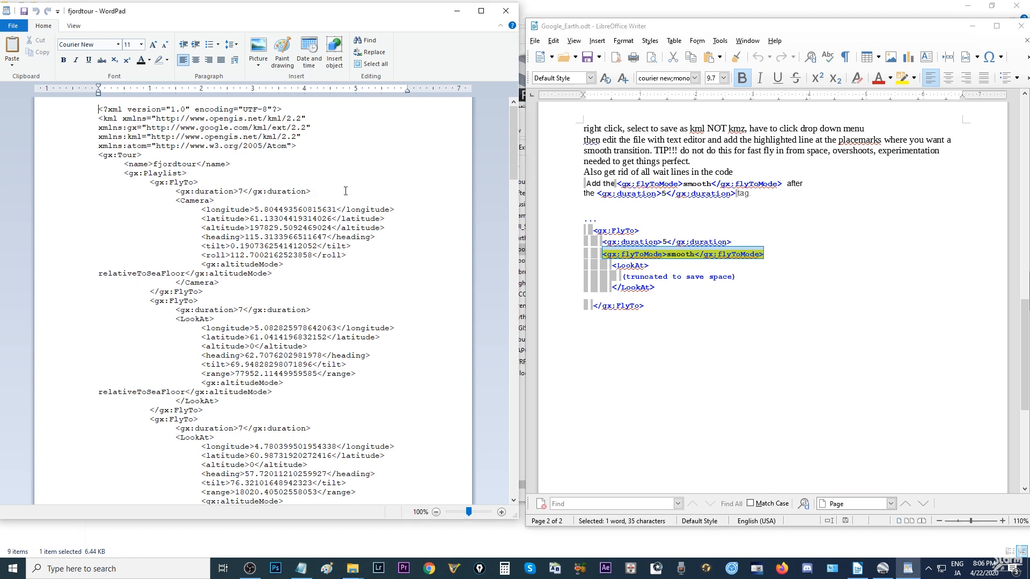
key(Return)
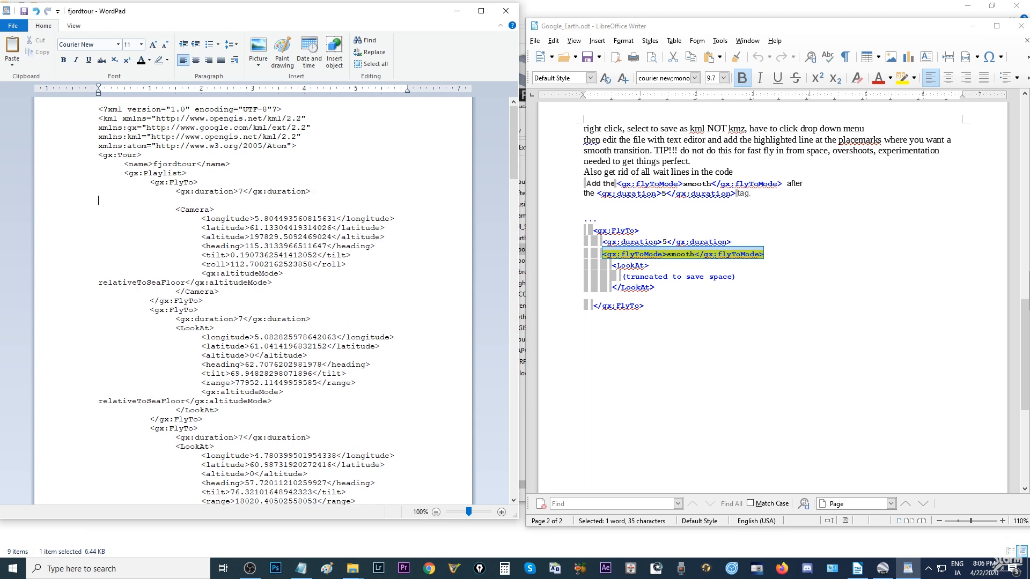
key(ctrl+v)
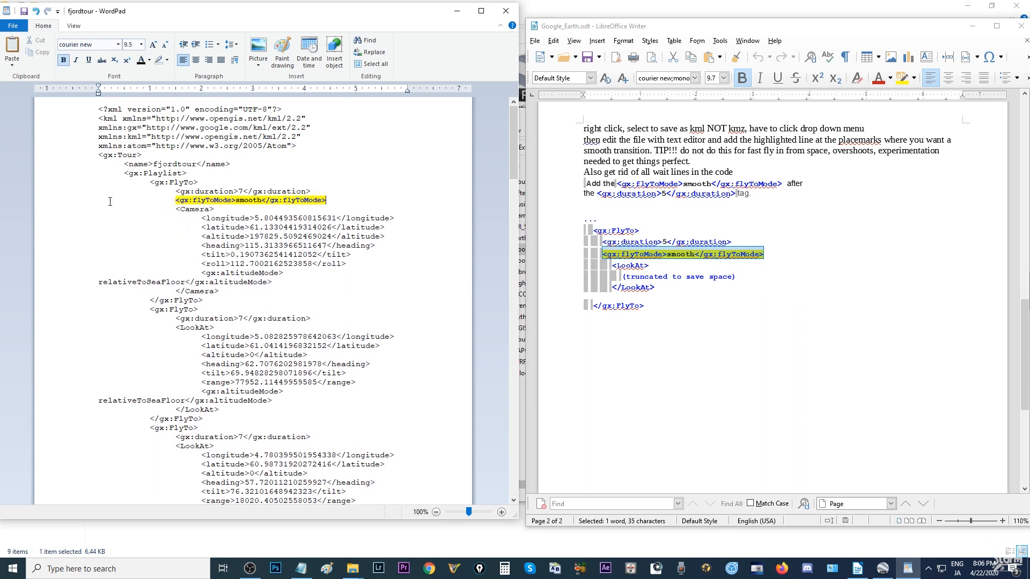
Copy the whole indented flyToMode smooth line within the KML and insert it after the second FlyTo's duration line
drag(102, 203, 315, 201)
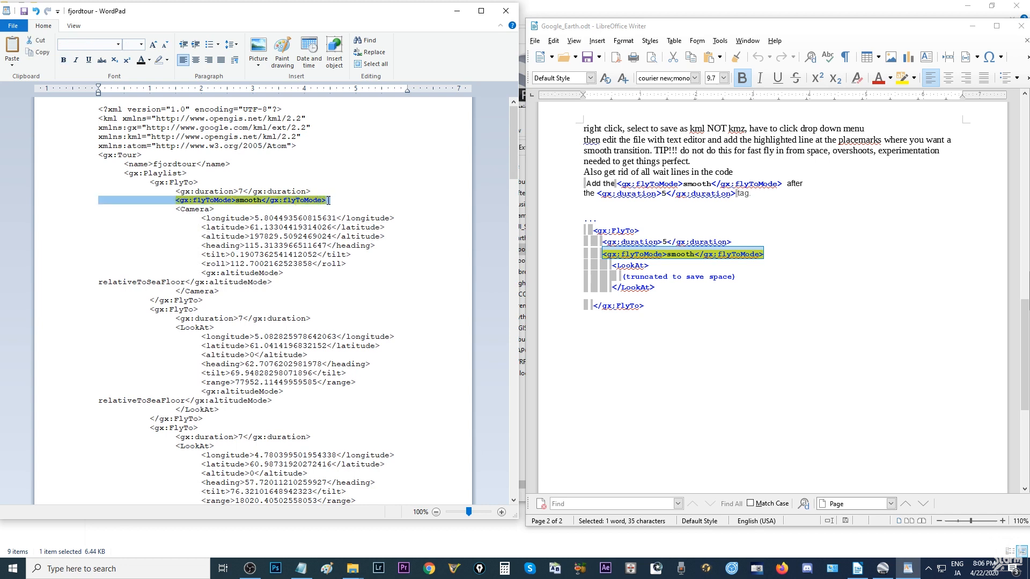
right_click(311, 203)
click(327, 216)
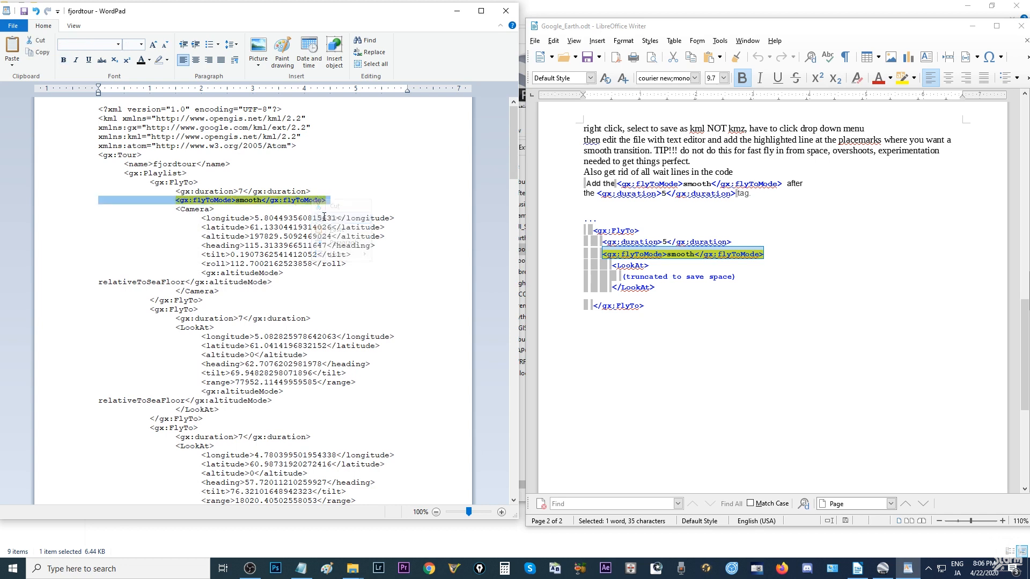
click(316, 319)
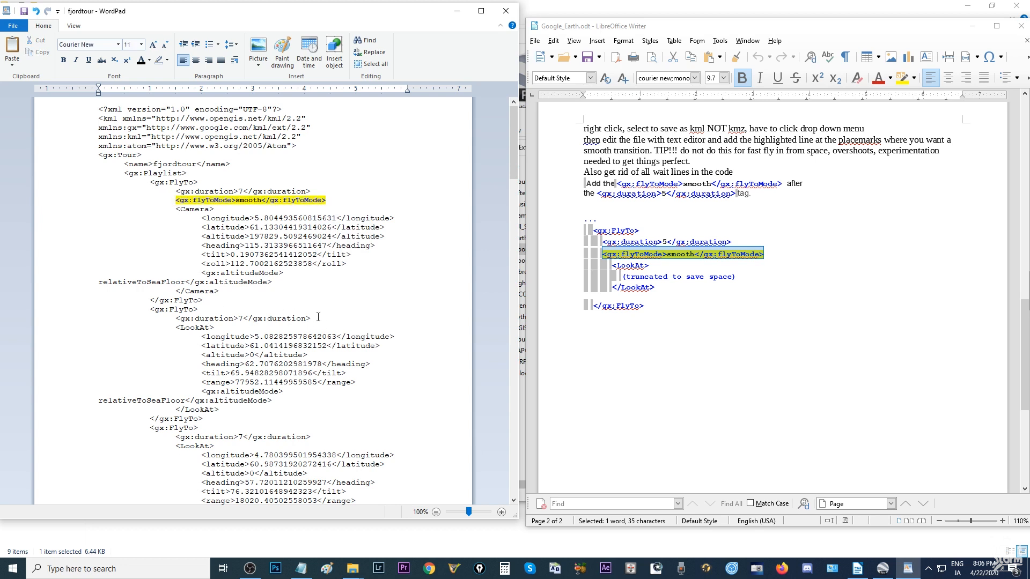
key(Return)
right_click(161, 329)
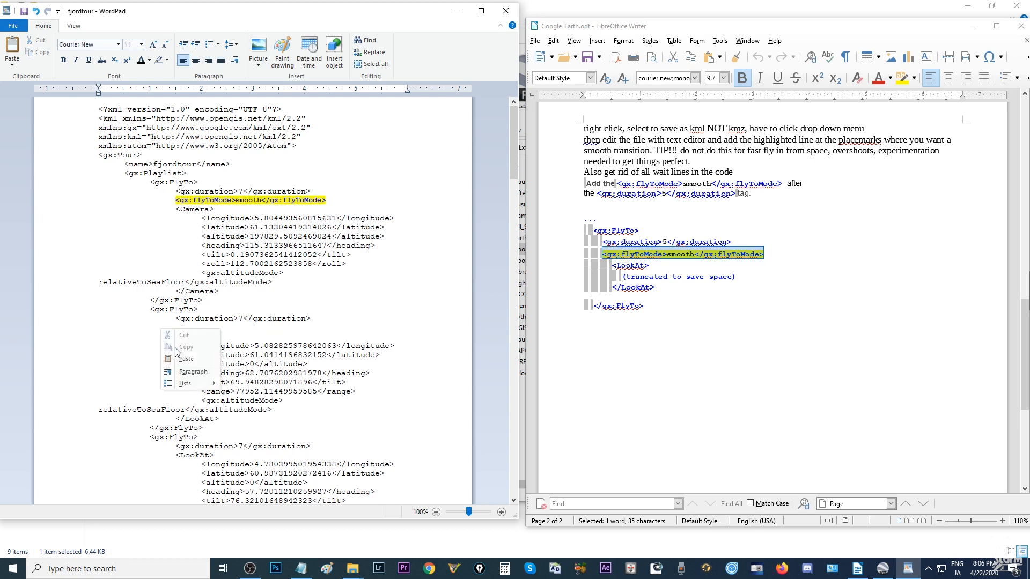
click(177, 359)
Insert the copied flyToMode smooth line after the third FlyTo's duration line
scroll(258, 338, down, 4)
scroll(289, 300, down, 5)
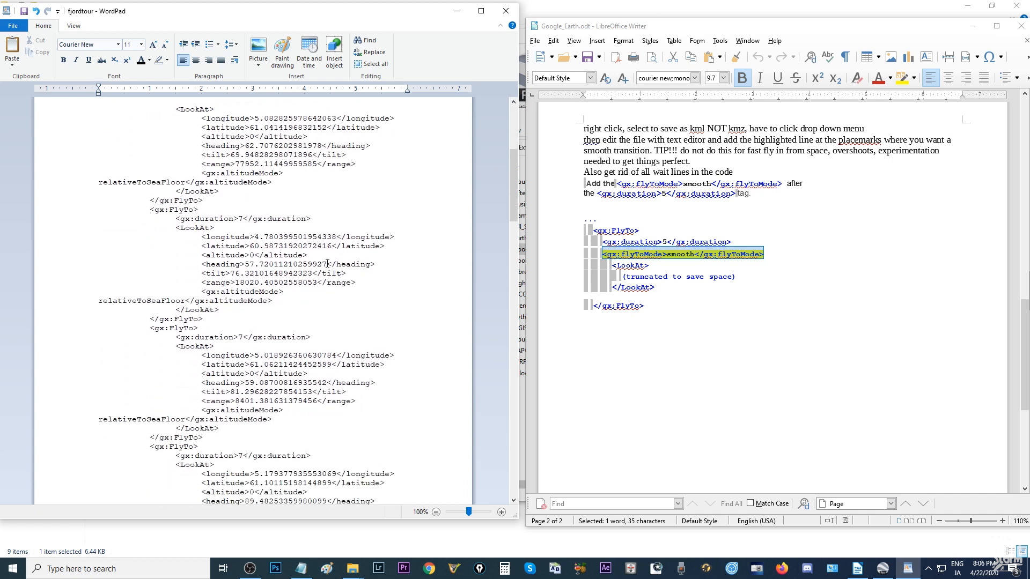
click(327, 217)
key(Return)
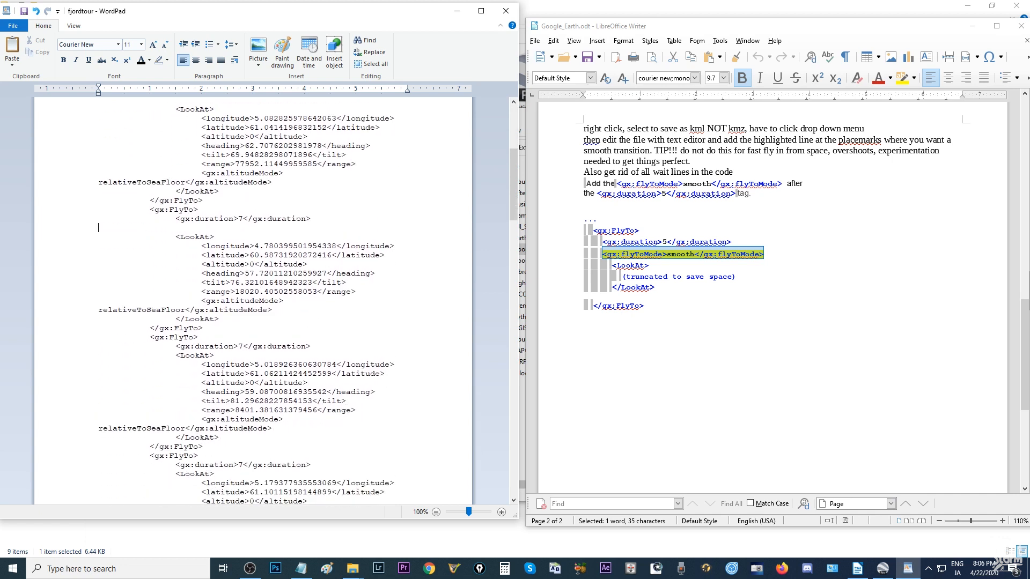
right_click(166, 229)
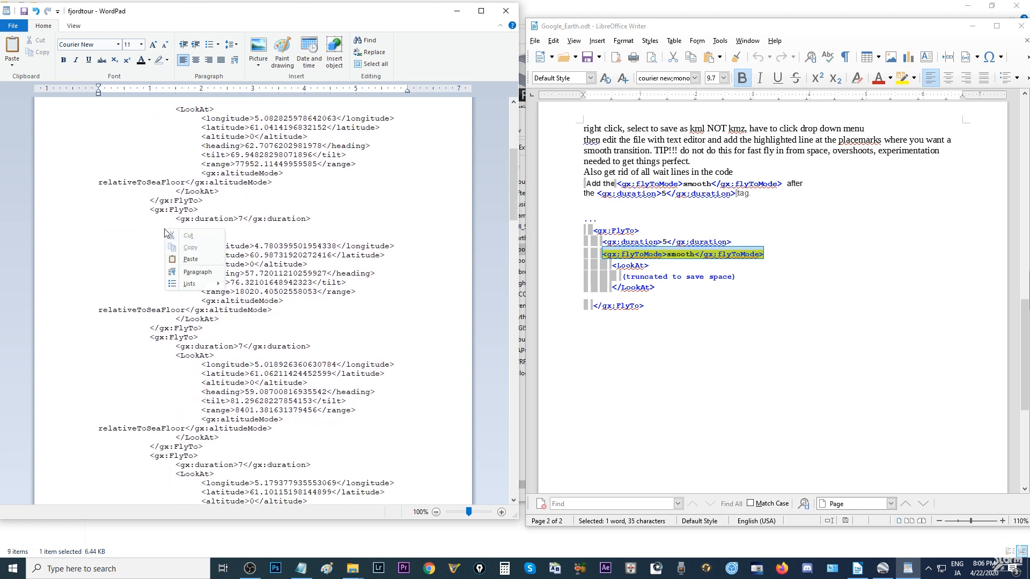
click(182, 260)
Insert the copied flyToMode smooth line after the fourth FlyTo's duration line
scroll(227, 263, down, 1)
scroll(274, 282, down, 1)
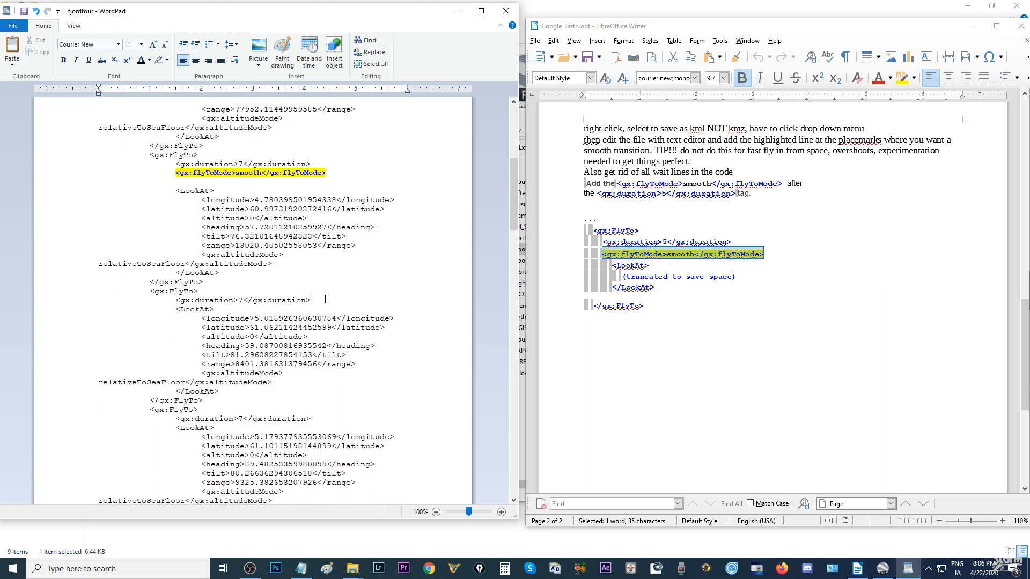
click(325, 299)
key(Return)
right_click(164, 317)
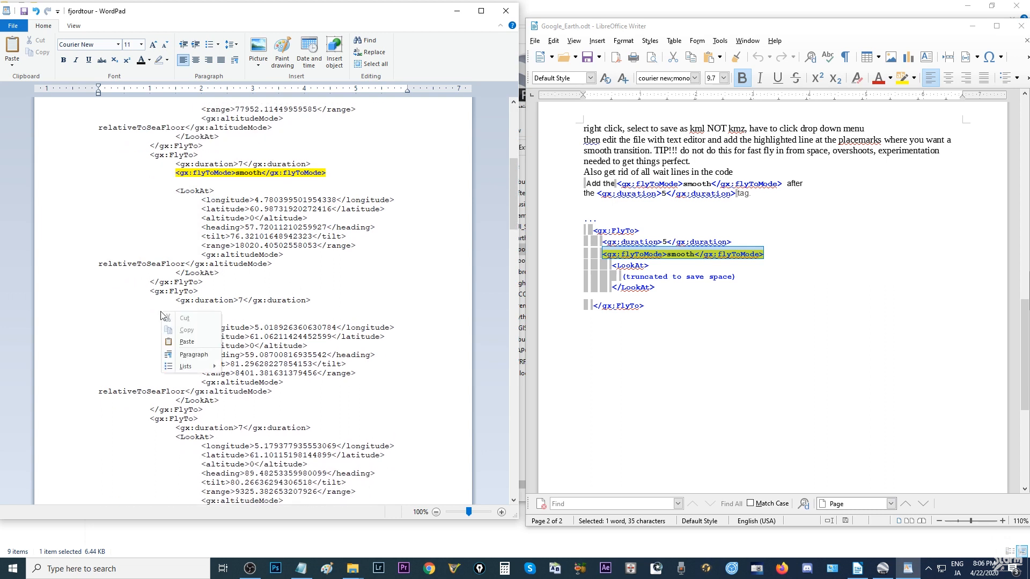
click(185, 346)
Insert the copied flyToMode smooth line after the fifth FlyTo's duration line
scroll(285, 320, down, 2)
scroll(284, 320, down, 2)
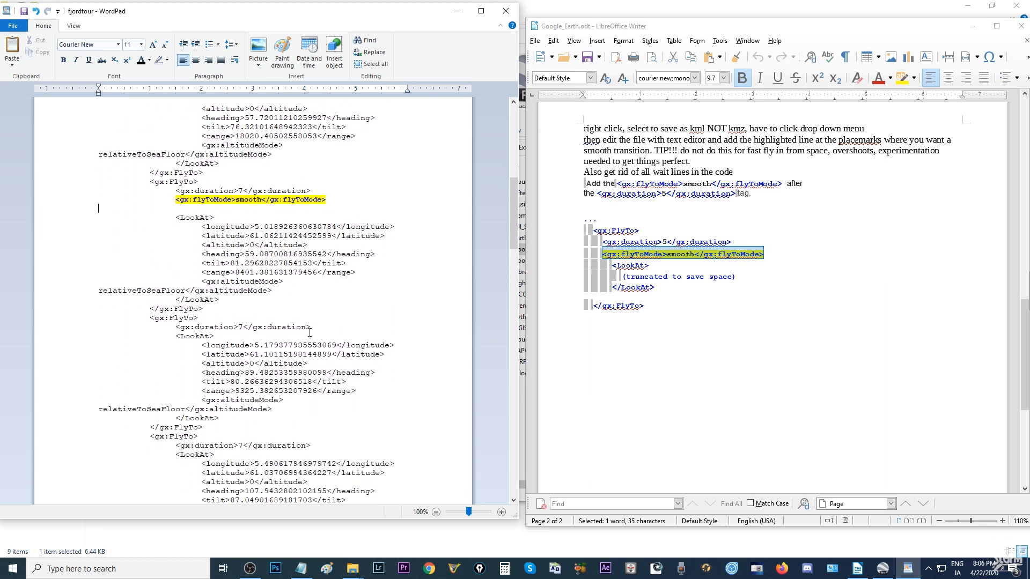
key(Return)
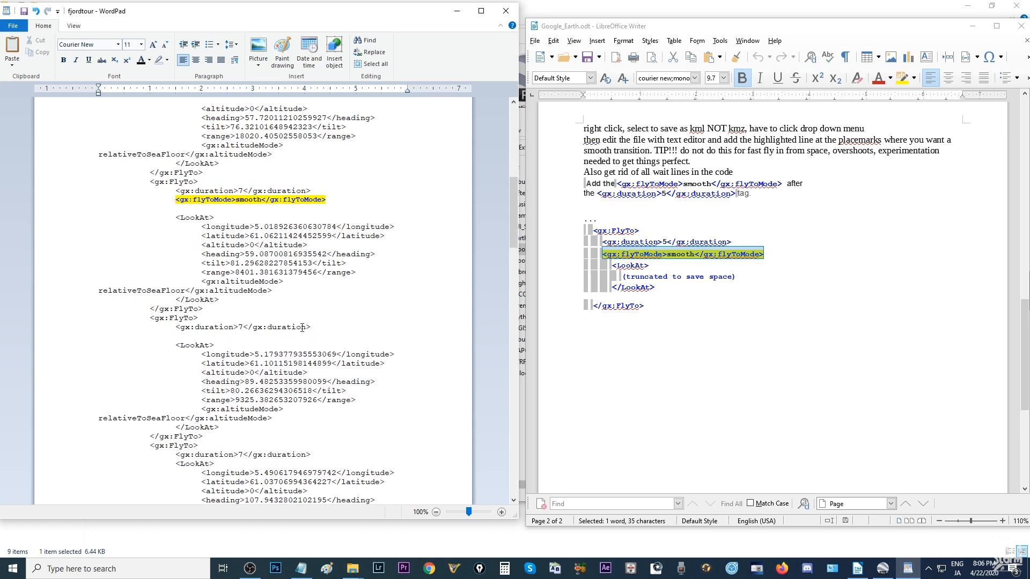
right_click(183, 336)
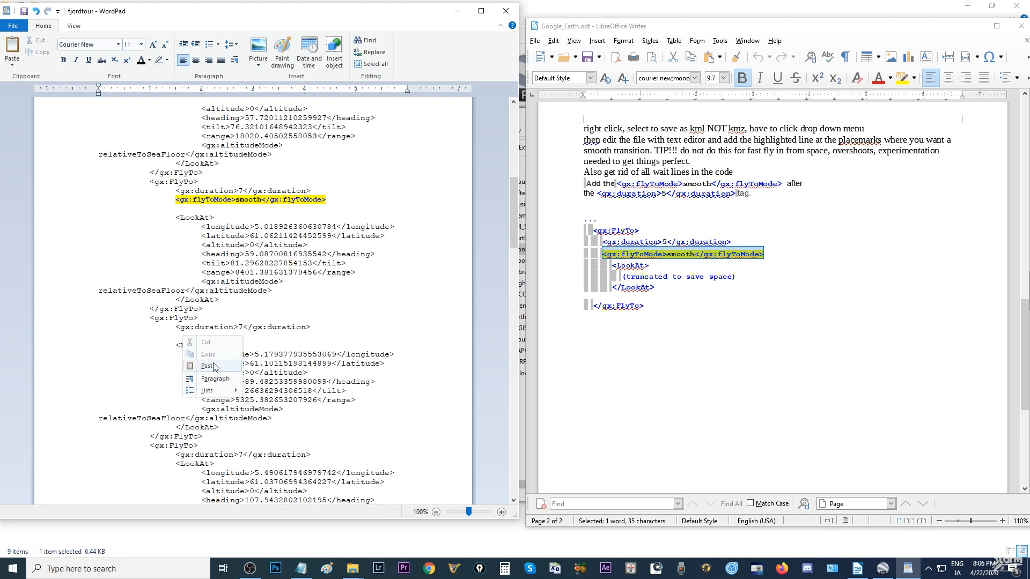
click(202, 366)
Insert the copied flyToMode smooth line after the sixth FlyTo's duration line (longitude 5.49)
scroll(329, 372, down, 4)
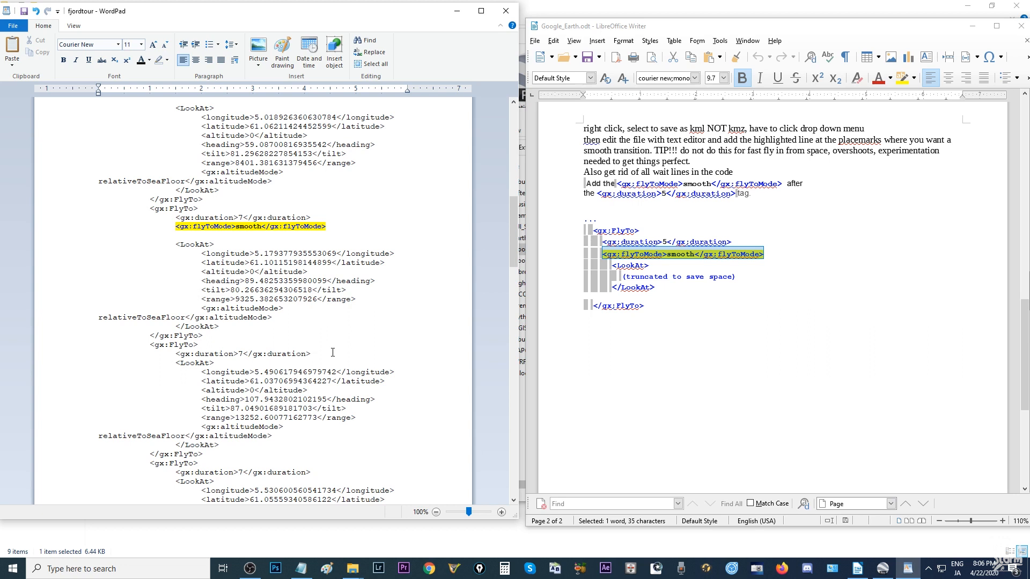
click(332, 352)
key(Return)
right_click(180, 365)
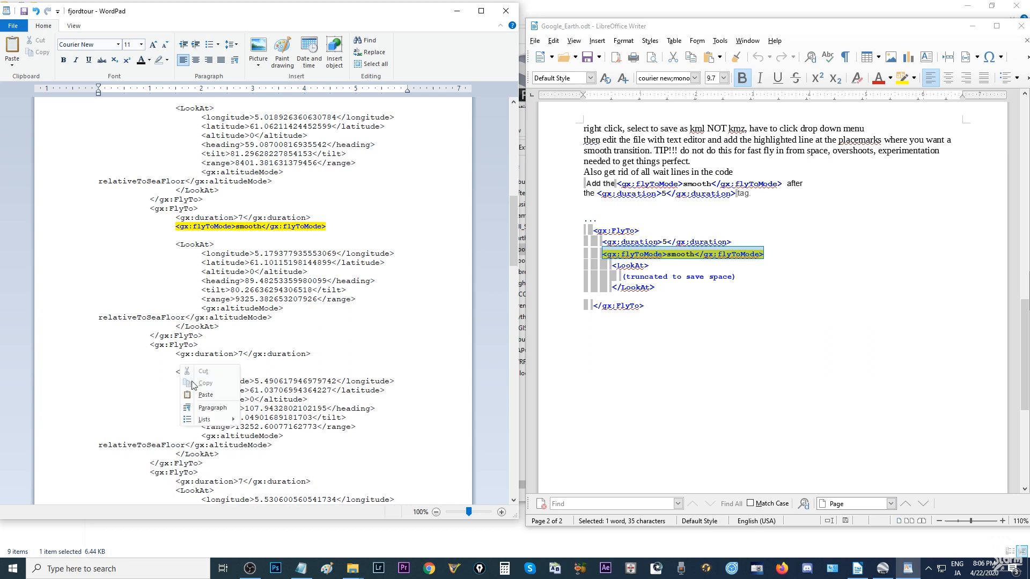
click(200, 396)
Insert the copied flyToMode smooth line after the seventh FlyTo's duration line (longitude 5.53)
scroll(324, 368, down, 6)
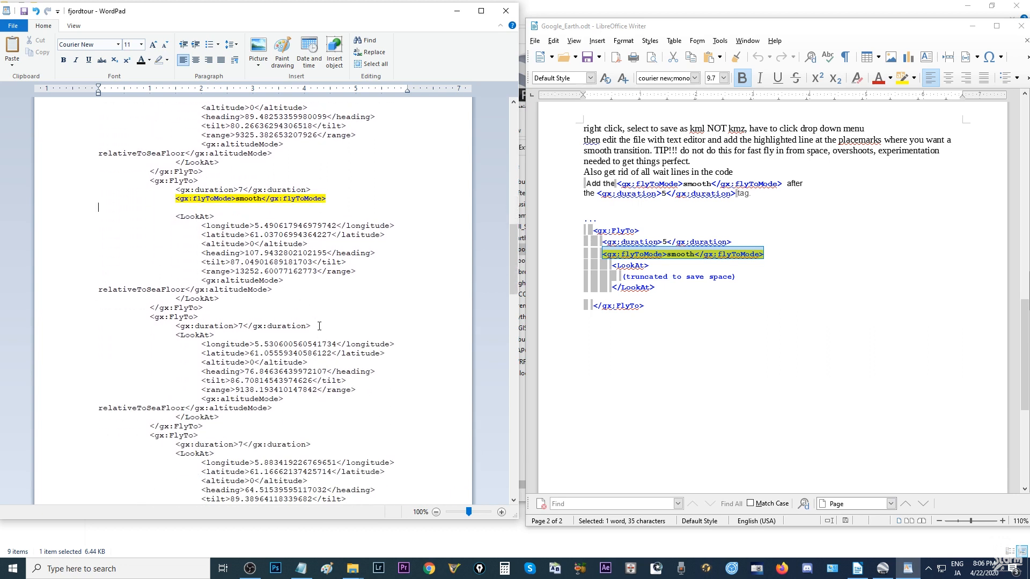
key(Return)
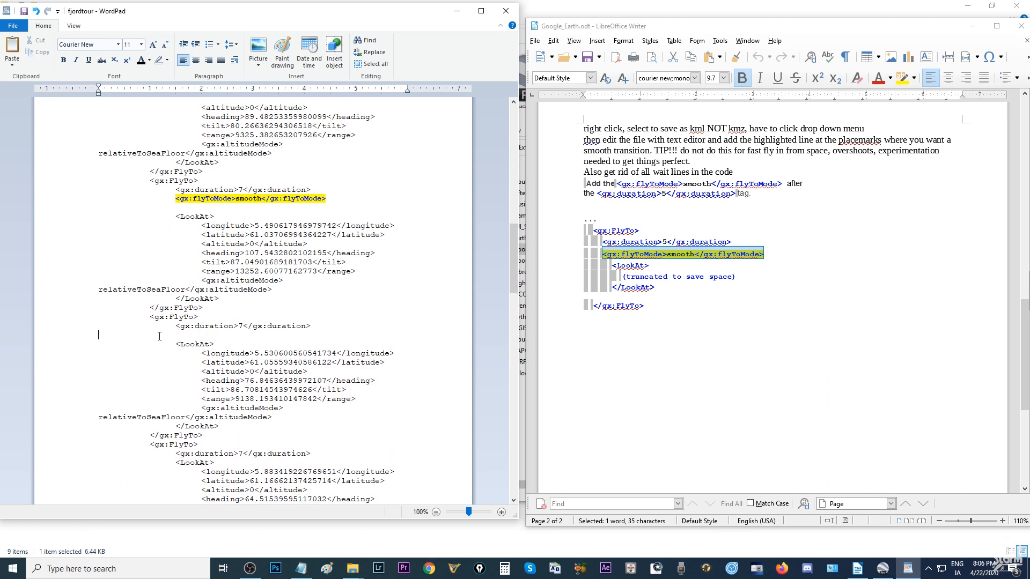
right_click(159, 336)
click(179, 365)
Insert the copied flyToMode smooth line after the eighth FlyTo's duration line (longitude 5.88)
scroll(307, 344, down, 4)
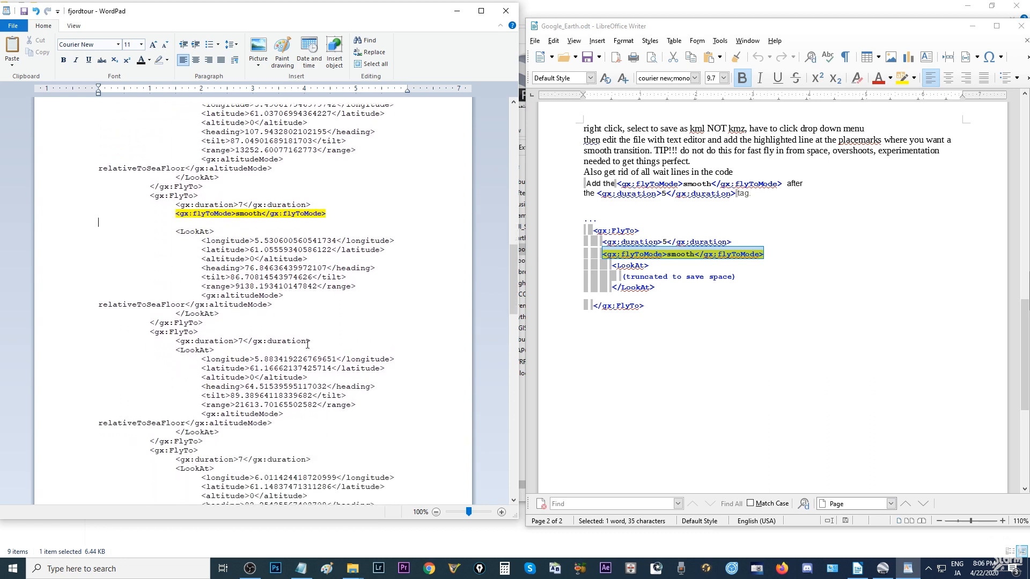
scroll(307, 343, down, 1)
click(319, 326)
key(Return)
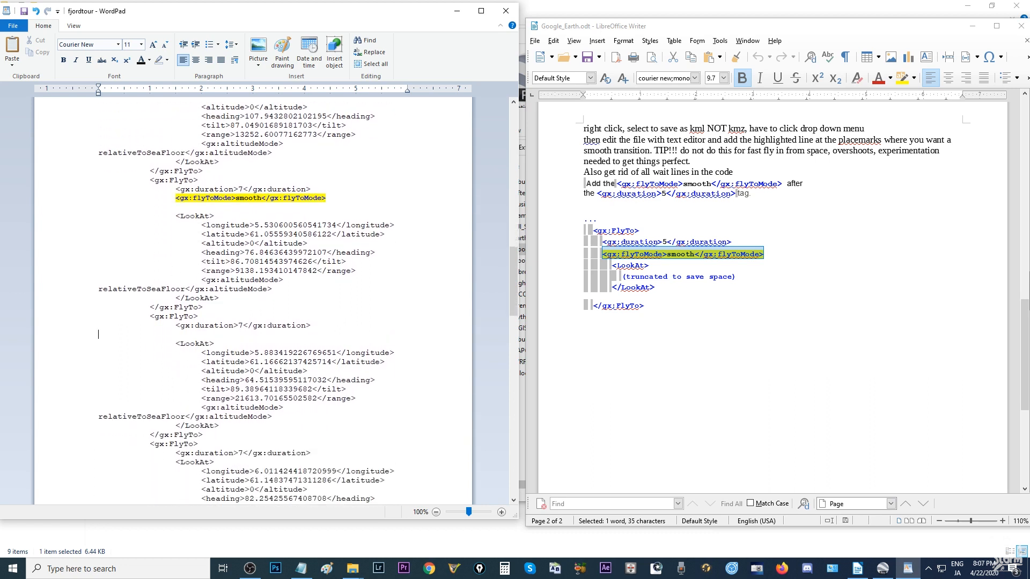
right_click(174, 334)
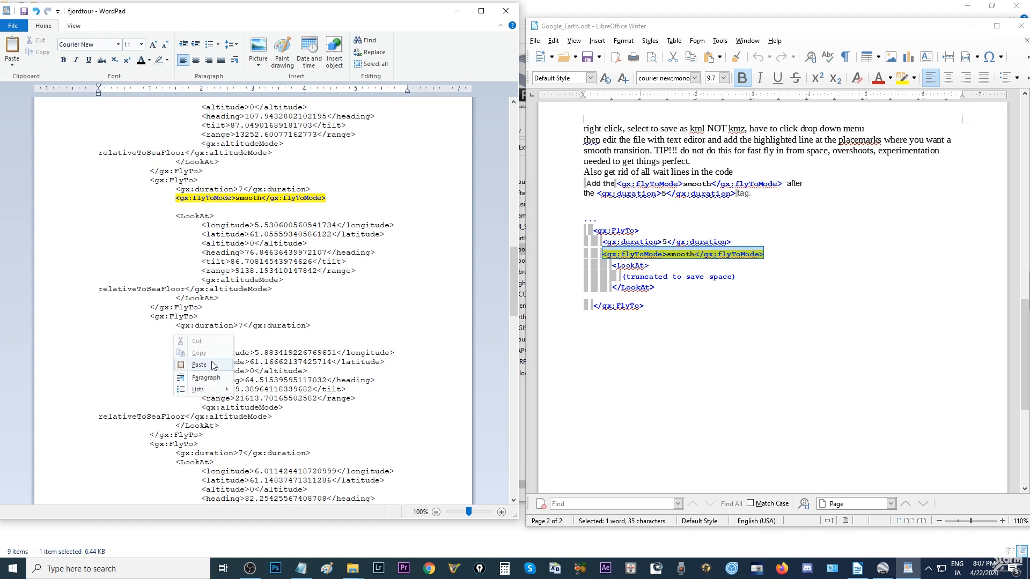
click(193, 364)
Insert the copied flyToMode smooth line after the ninth FlyTo's duration line (longitude 6.01)
scroll(325, 303, down, 6)
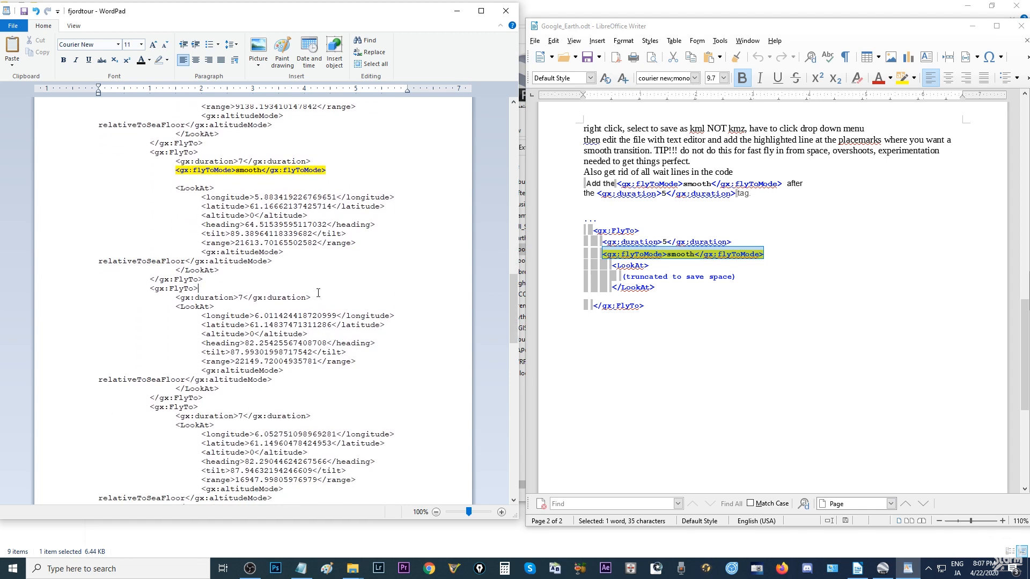
key(Return)
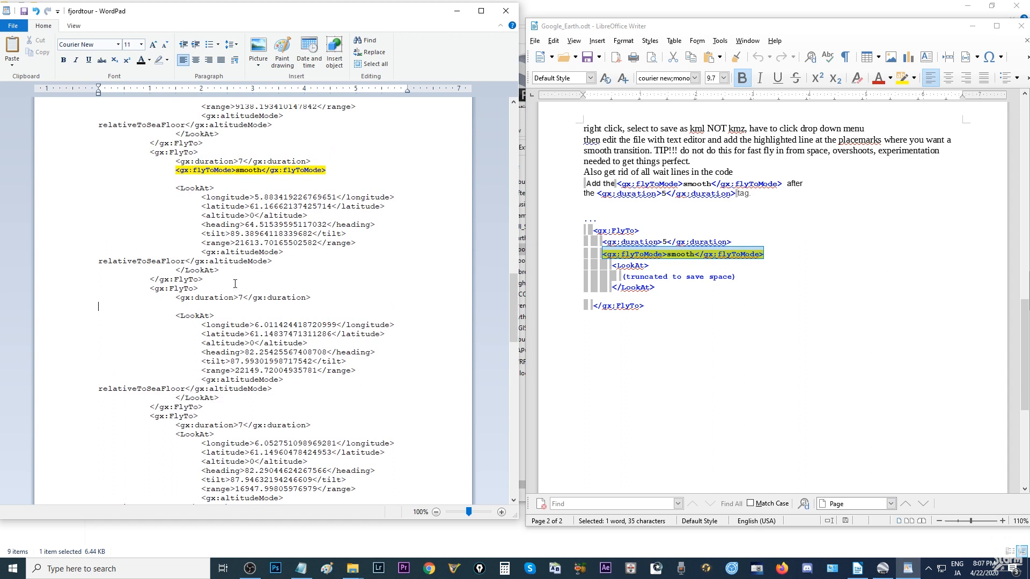
right_click(169, 307)
click(188, 337)
Insert the copied flyToMode smooth line after the tenth FlyTo's duration line (longitude 6.05)
scroll(313, 303, down, 5)
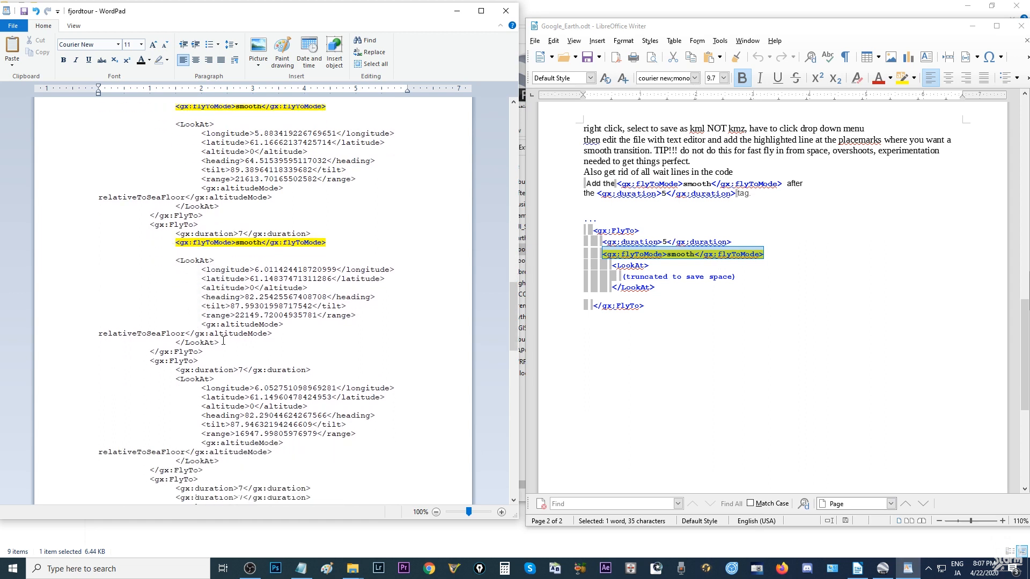
click(363, 301)
key(Return)
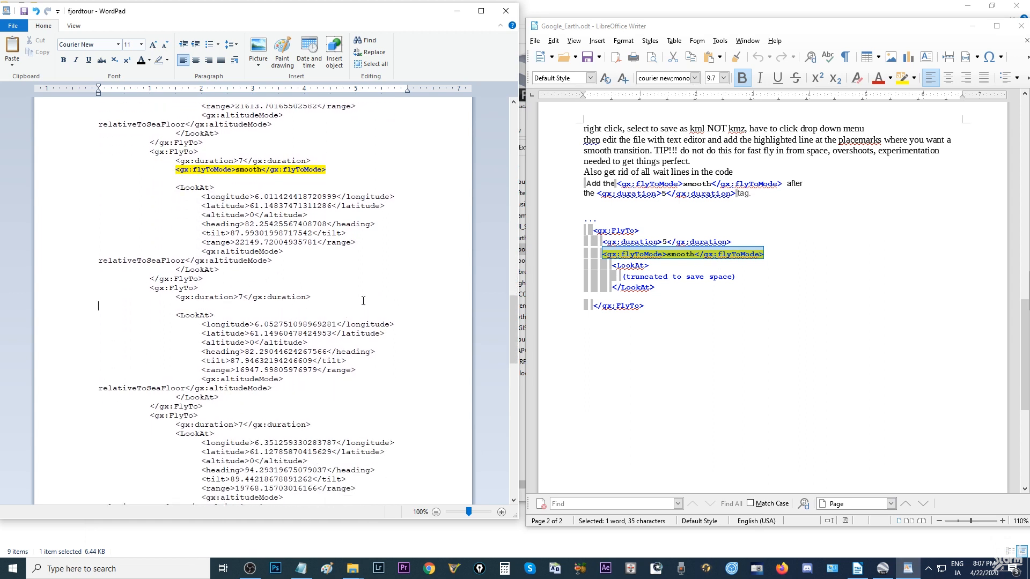
right_click(206, 305)
click(225, 334)
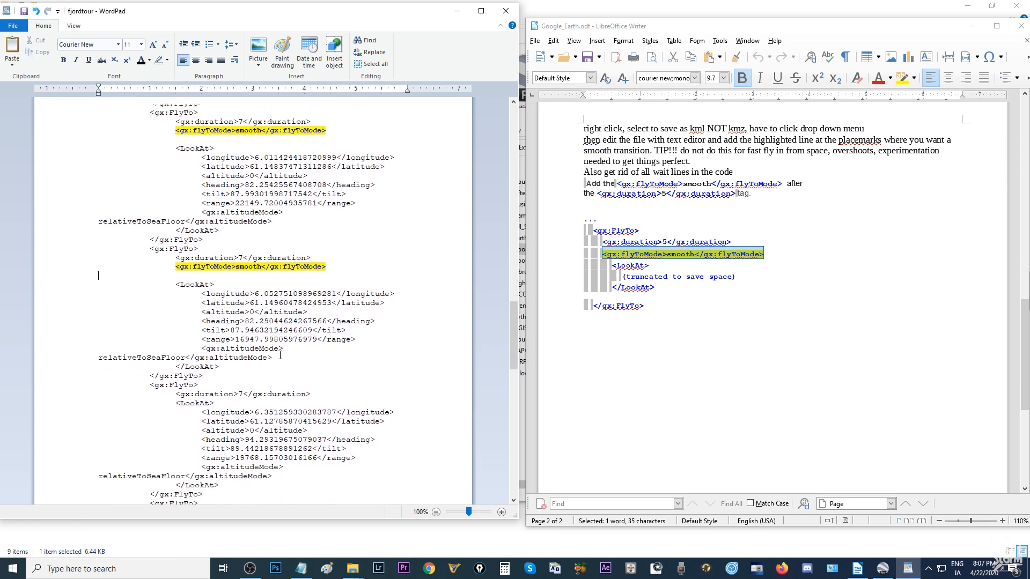
Insert the copied flyToMode smooth line after the eleventh FlyTo's duration line (longitude 6.35)
scroll(324, 313, down, 5)
click(320, 296)
key(Return)
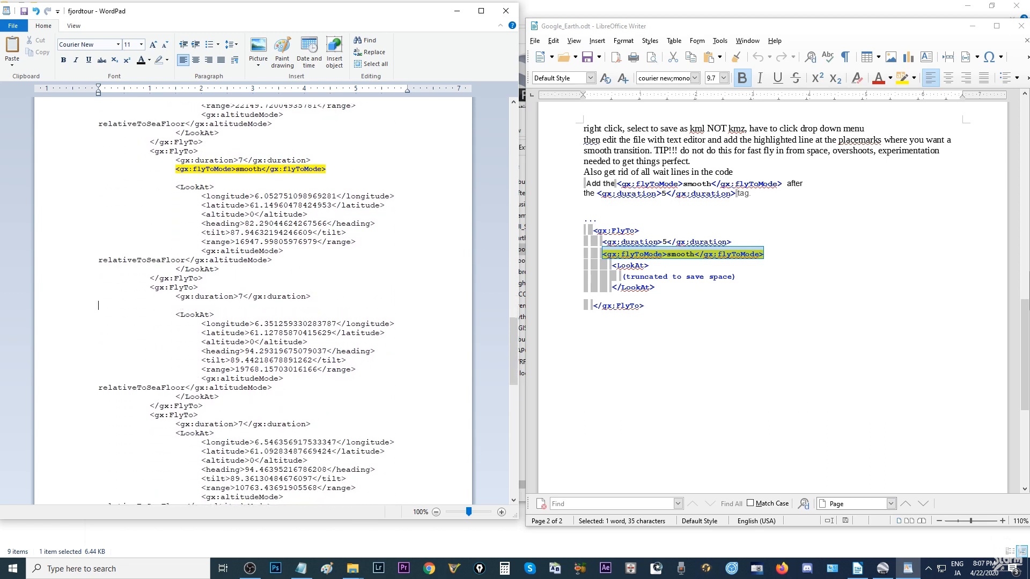
right_click(217, 302)
click(237, 333)
Insert the copied flyToMode smooth line after the twelfth FlyTo's duration line (longitude 6.54)
scroll(322, 311, down, 5)
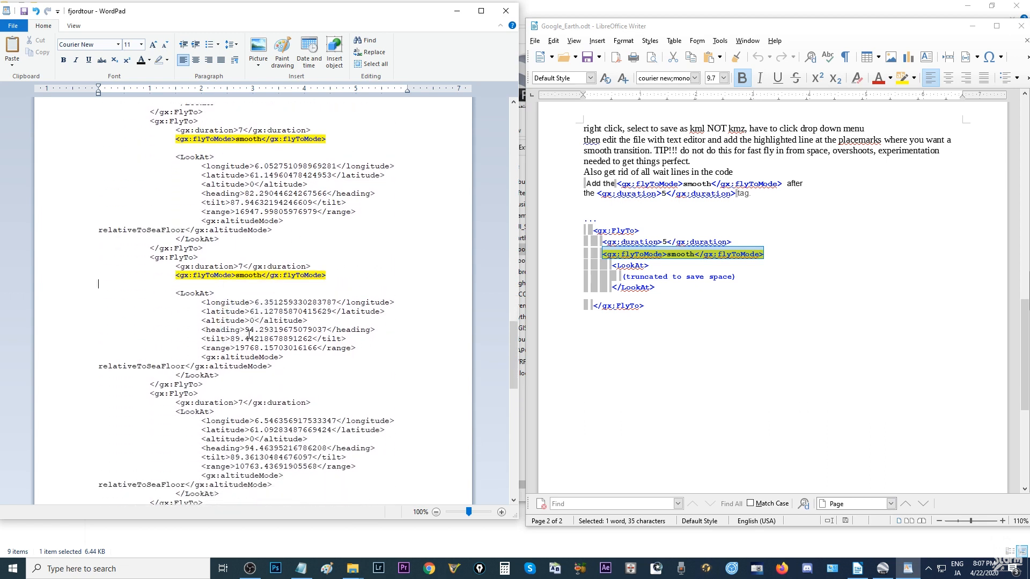
key(Return)
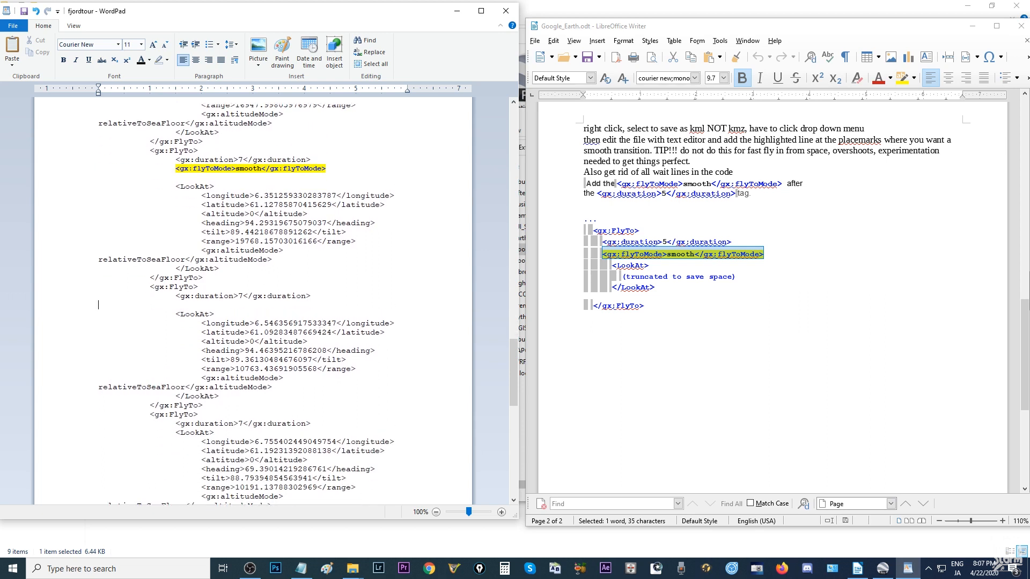
right_click(117, 304)
click(137, 334)
Insert the copied flyToMode smooth line after the thirteenth FlyTo's duration line (longitude 6.75)
scroll(175, 326, down, 5)
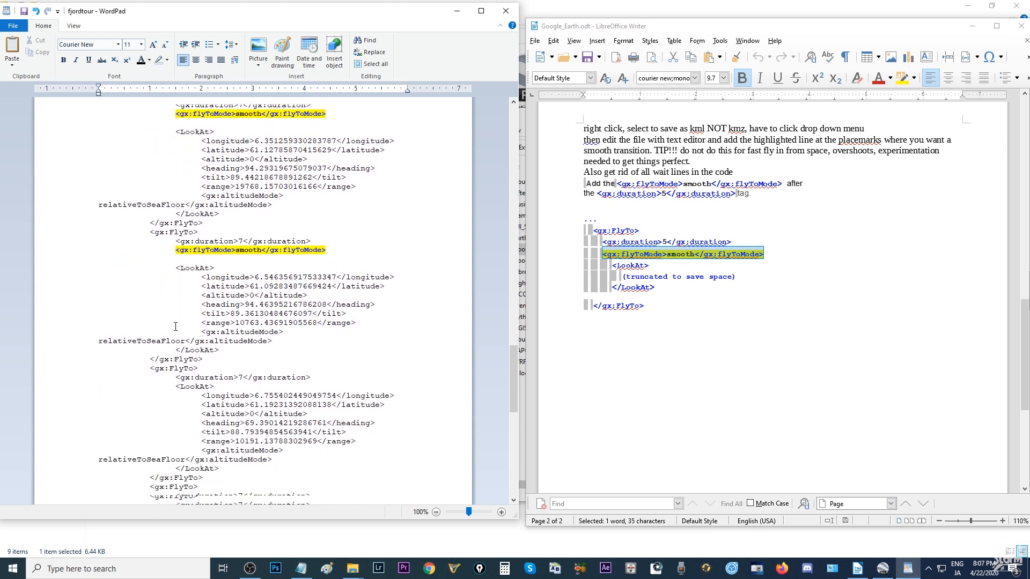
click(320, 295)
key(Return)
right_click(191, 311)
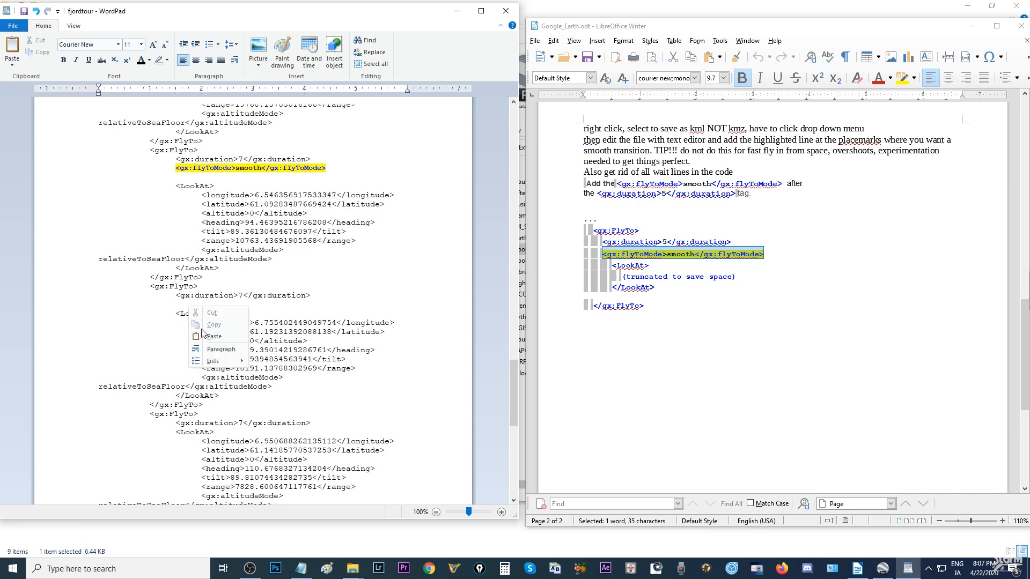
click(211, 341)
Insert the copied flyToMode smooth line after the fourteenth FlyTo's duration line (longitude 6.95)
scroll(325, 290, down, 5)
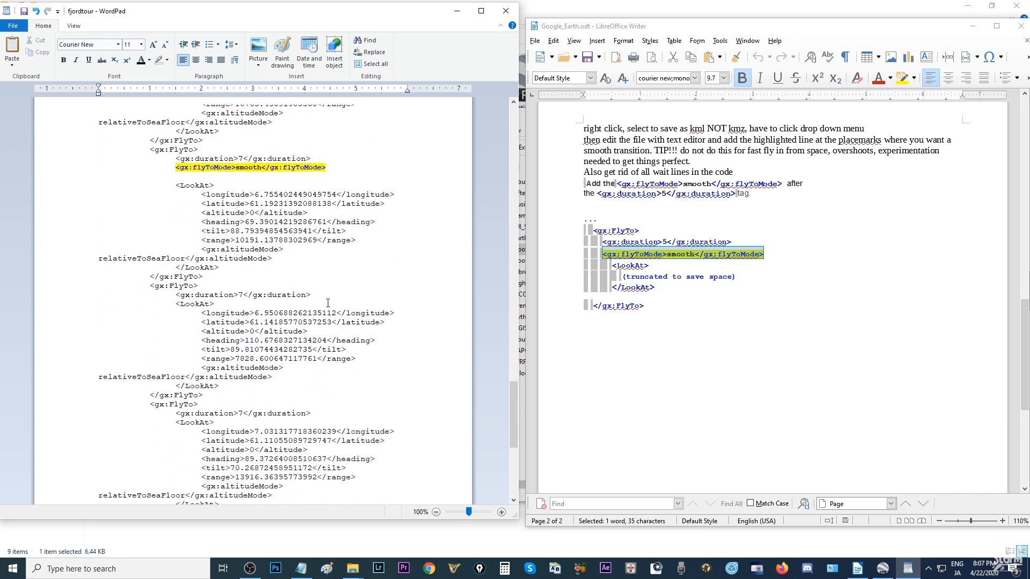
click(323, 296)
key(Return)
right_click(149, 302)
click(169, 331)
Insert the copied flyToMode smooth line after the fifteenth FlyTo's duration line (longitude 7.03)
scroll(305, 322, down, 4)
click(314, 322)
key(Return)
right_click(226, 332)
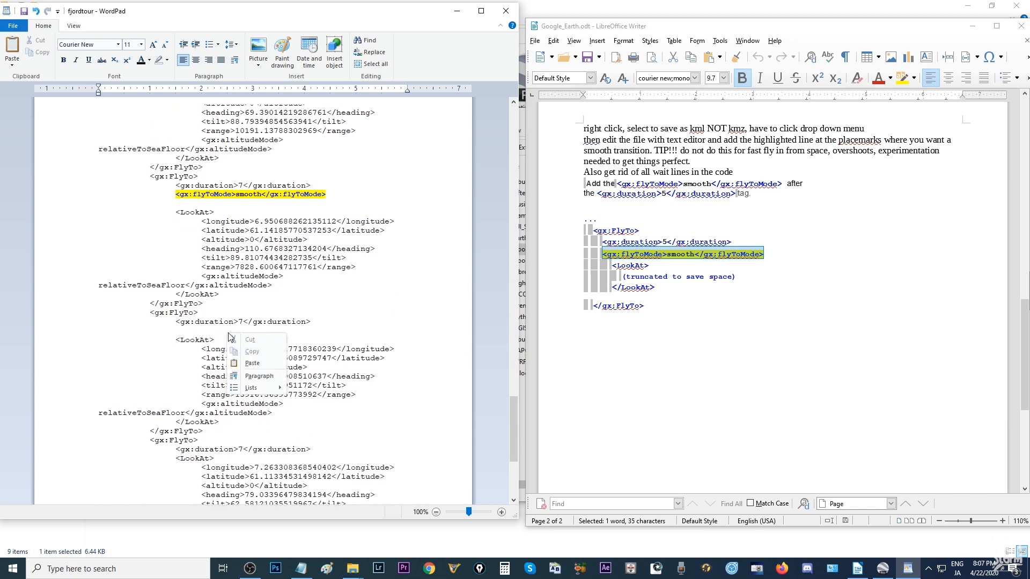
click(246, 362)
Insert the copied flyToMode smooth line after the sixteenth FlyTo's duration line (longitude 7.26)
scroll(268, 322, down, 4)
click(317, 346)
key(Return)
right_click(250, 362)
click(269, 391)
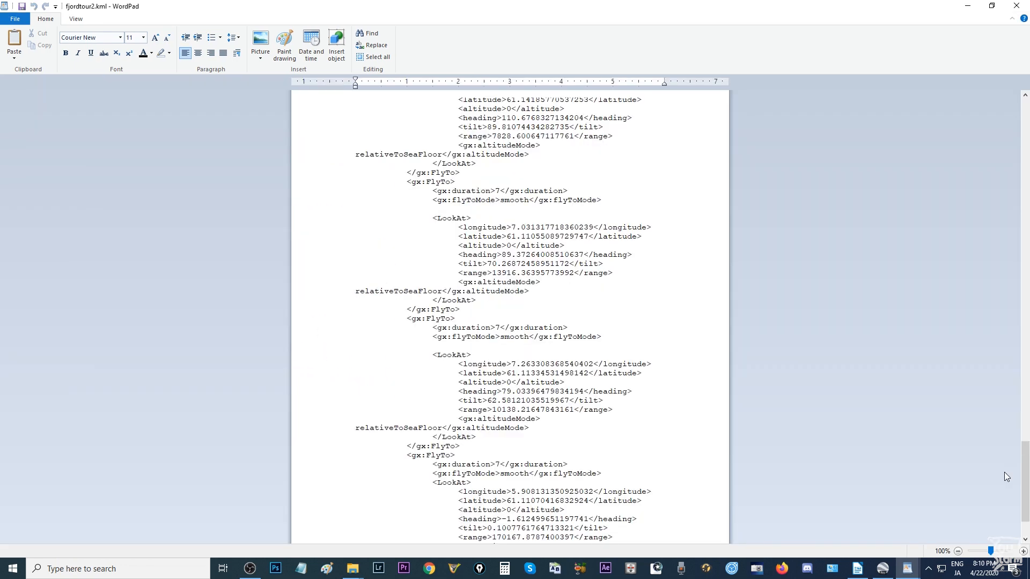
Save the edited tour as a plain text document named fjordtour2.kml in the fjordtour folder, replacing the existing file
scroll(829, 381, down, 4)
scroll(782, 390, up, 7)
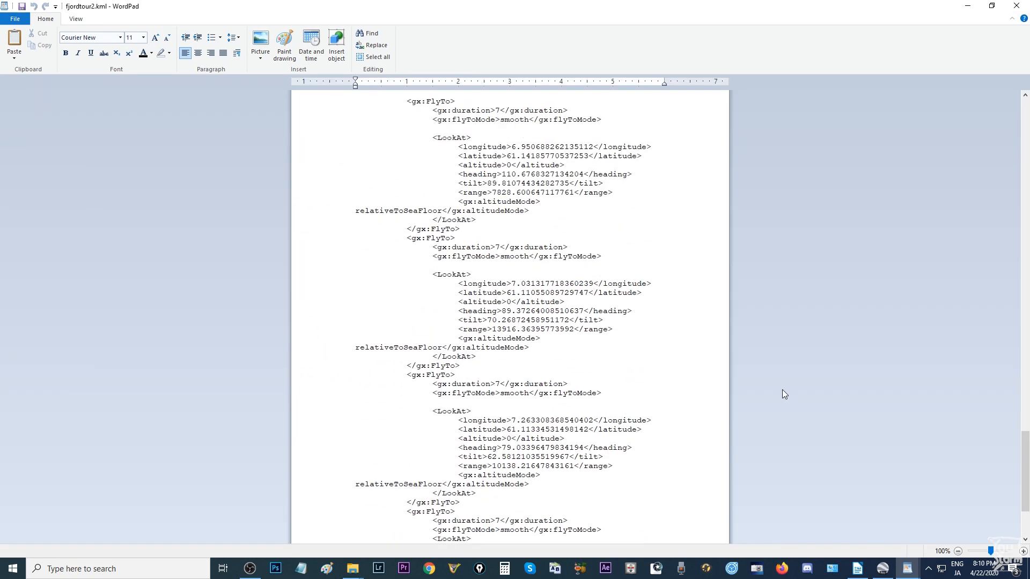
scroll(607, 438, down, 7)
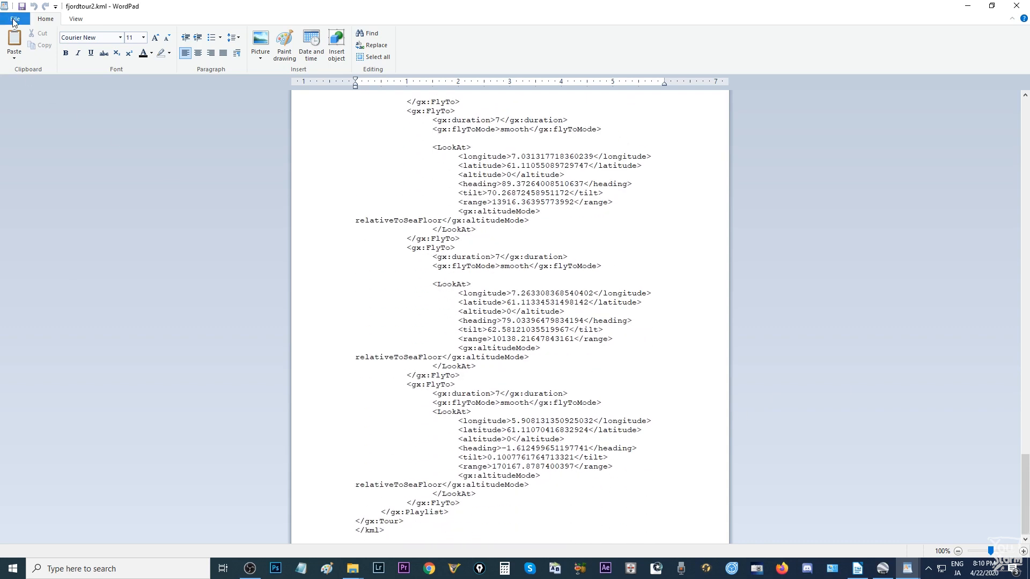
click(15, 19)
mouse_move(51, 106)
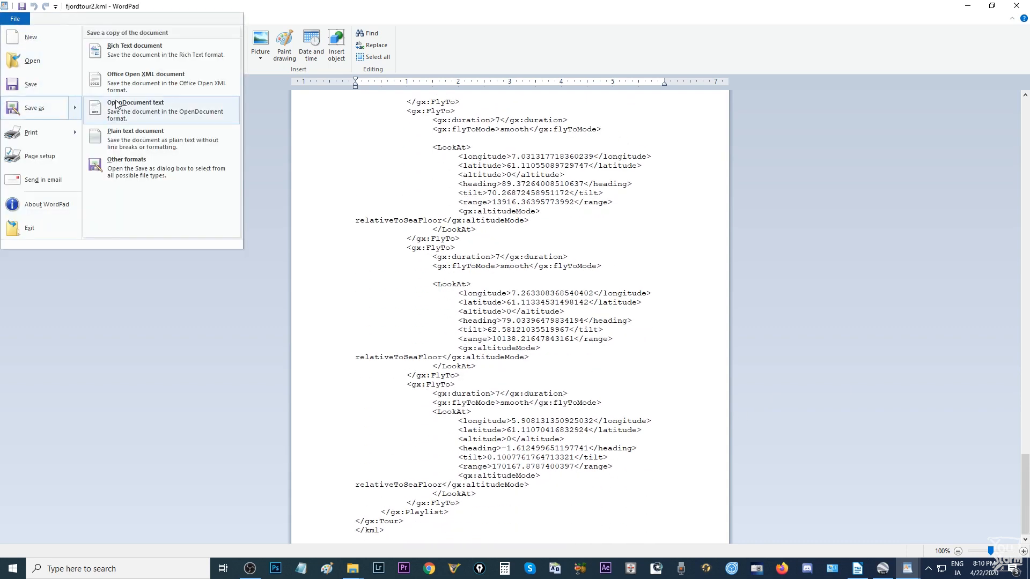
click(134, 124)
click(407, 517)
drag(412, 516, 430, 516)
key(Return)
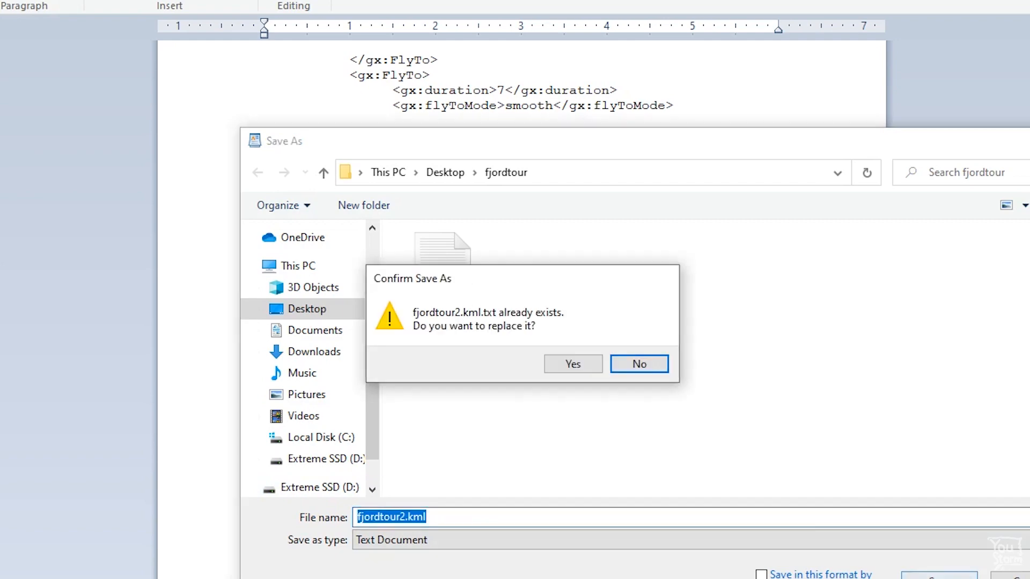
click(570, 363)
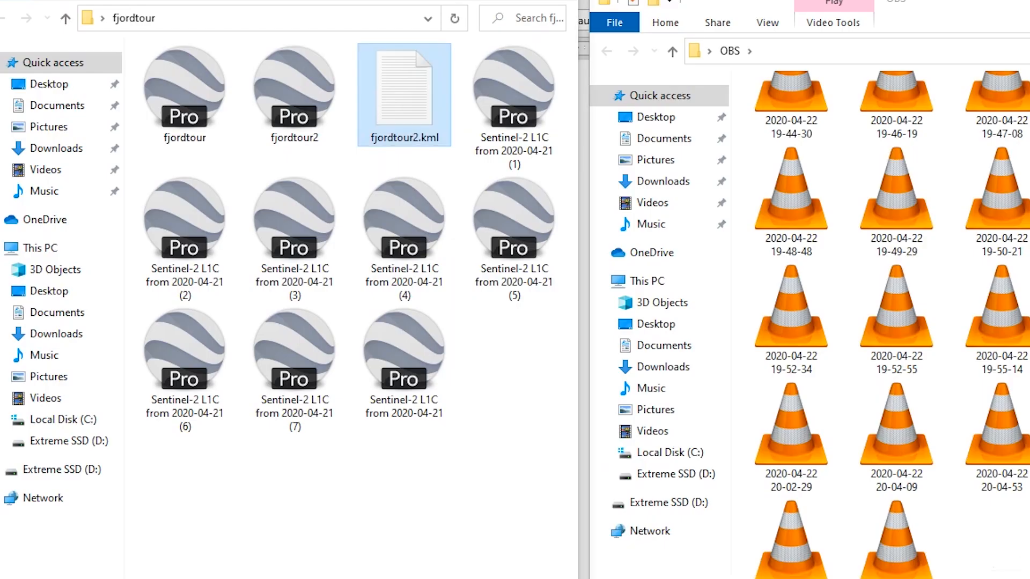
Open the fjordtour2 KML file from the fjordtour folder in Google Earth Pro and reload it
click(469, 456)
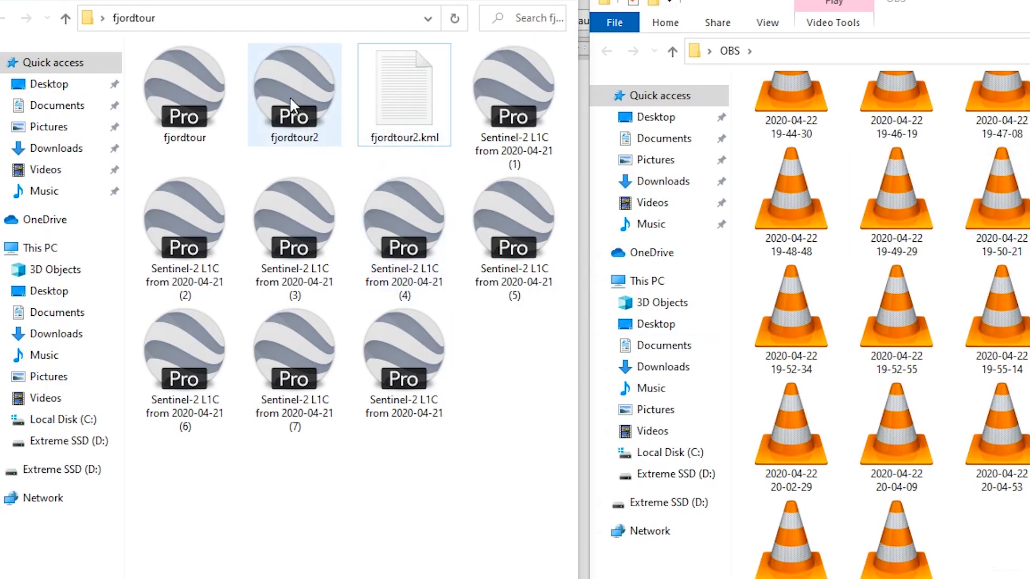
right_click(379, 113)
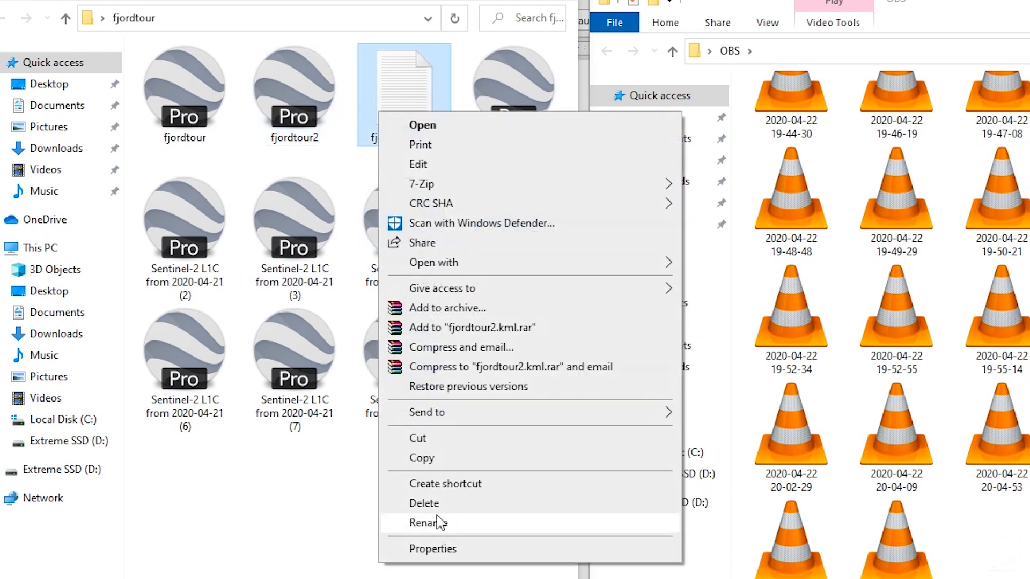
click(318, 523)
right_click(304, 112)
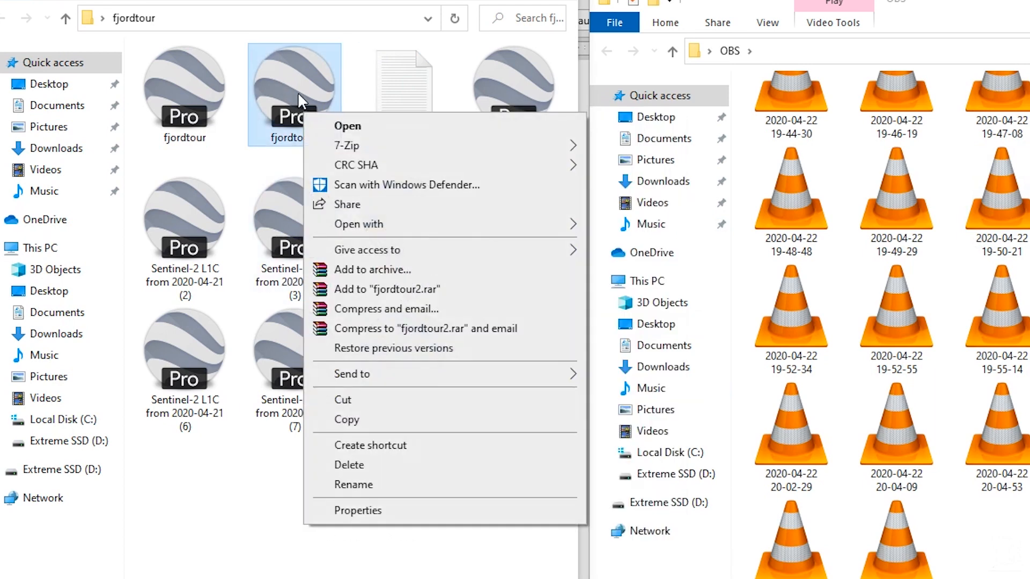
double_click(297, 91)
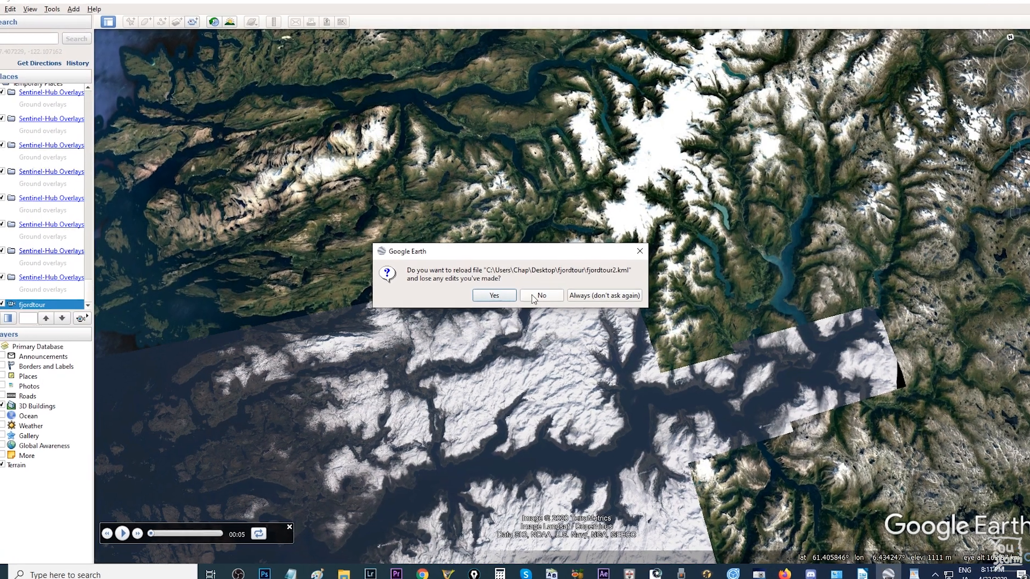
click(510, 300)
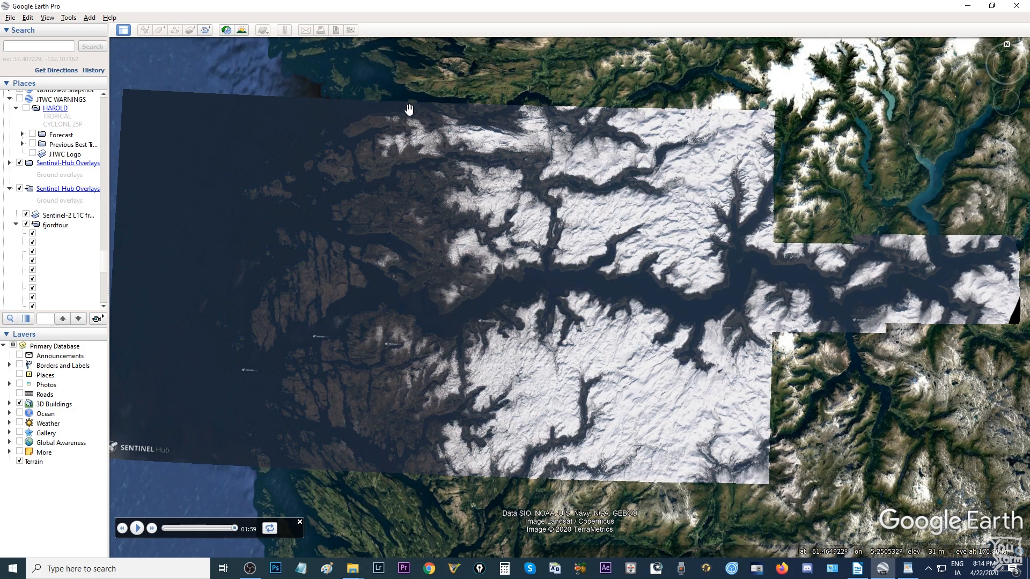
Fly to the first item inside the fjordtour document in Places, and reselect the document
click(52, 227)
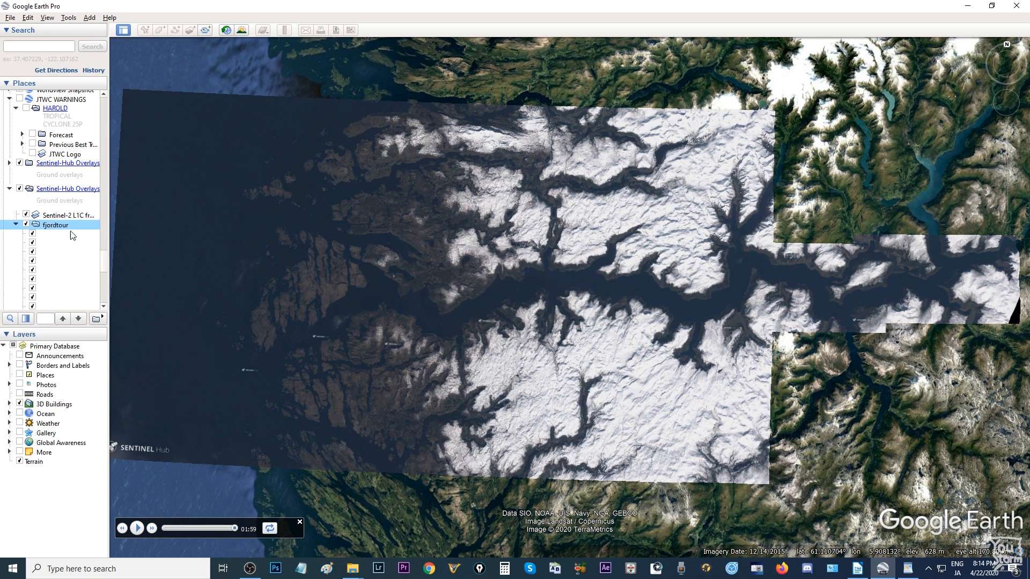
double_click(53, 234)
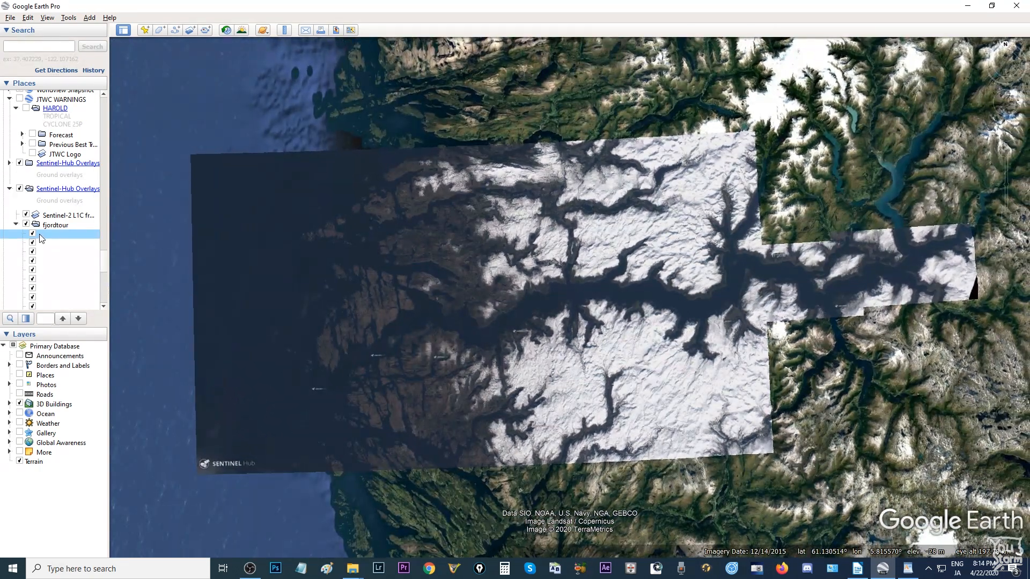
click(43, 227)
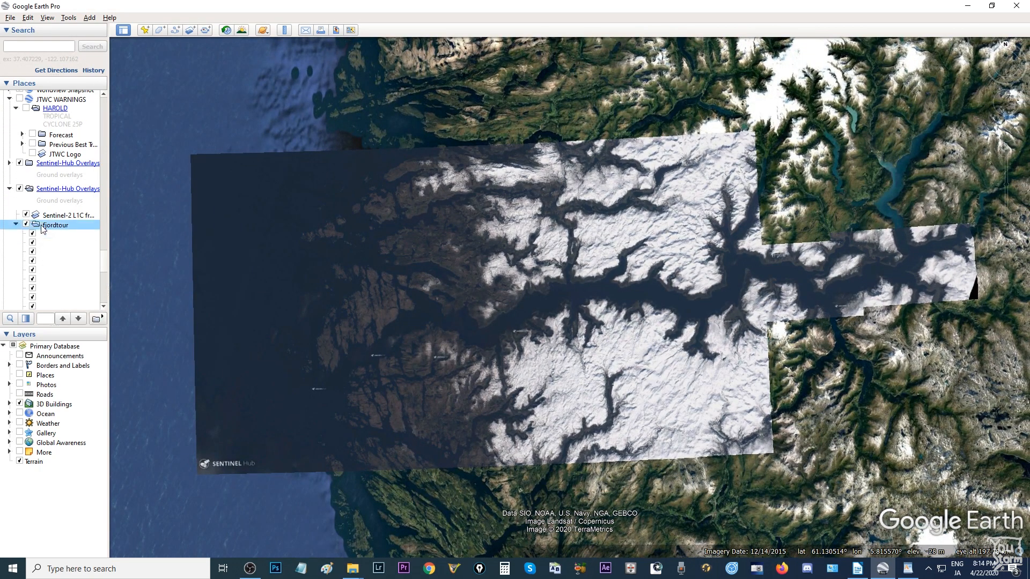
Set up Movie Maker to record the saved tour fjordtour (Temporary Places) in HD 1080p (1920×1080 pixels, 60 frames/sec)
click(68, 17)
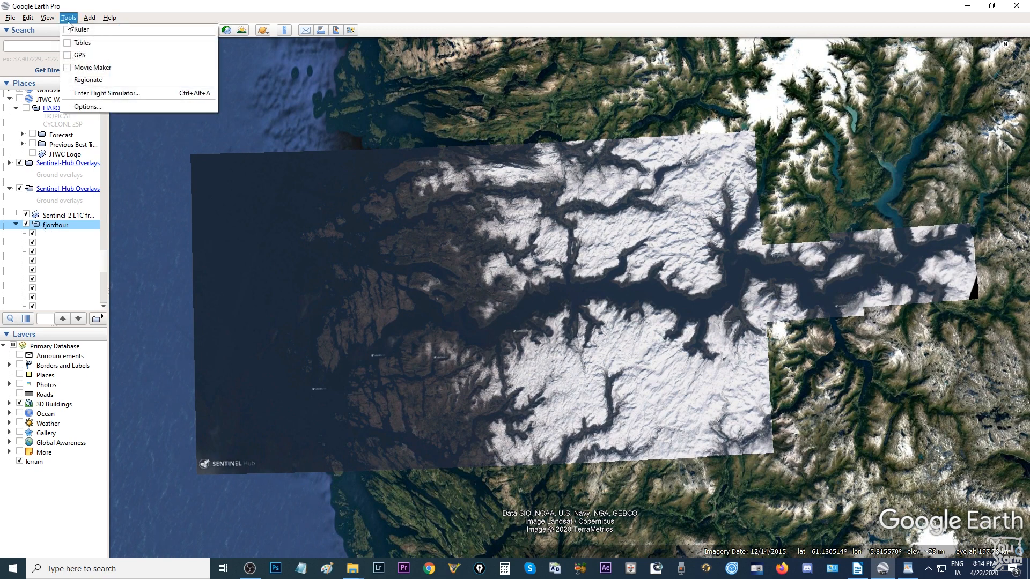
click(87, 68)
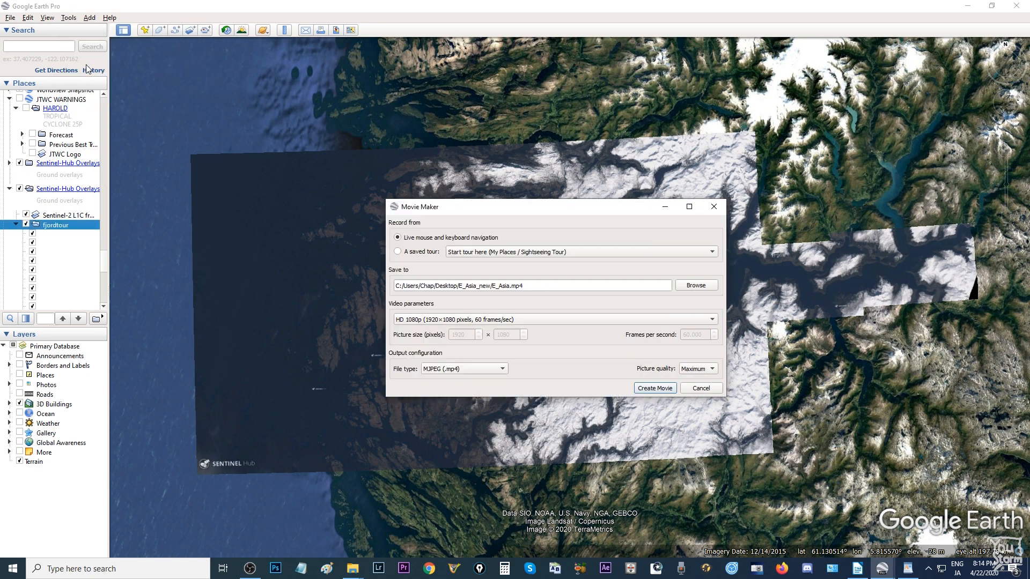
click(478, 252)
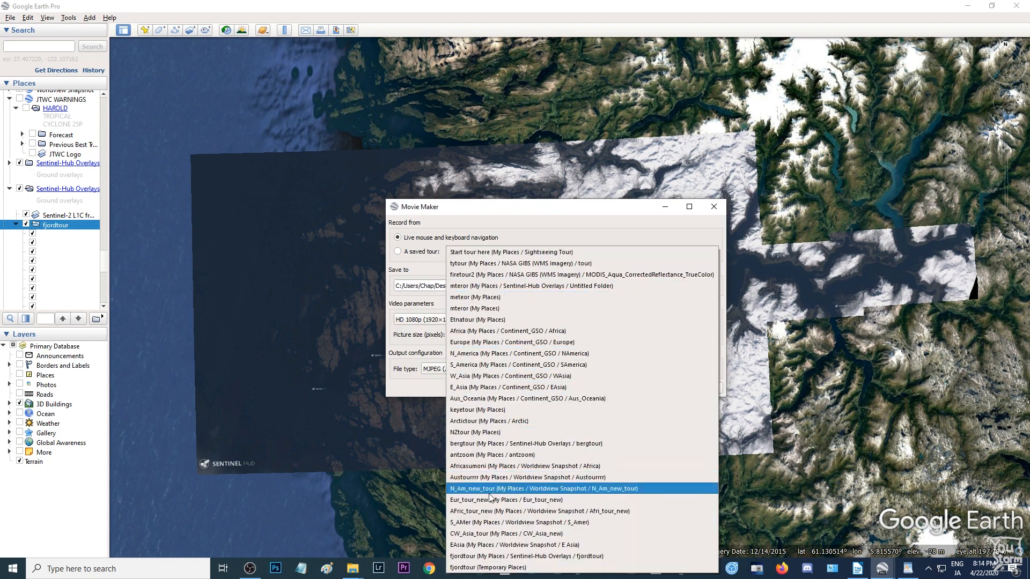
click(471, 568)
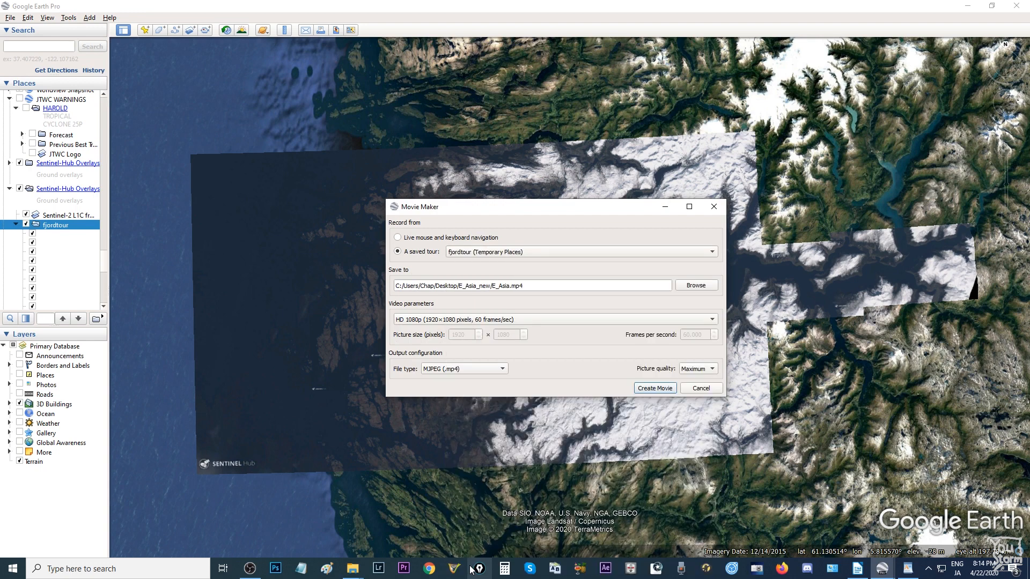
click(425, 320)
click(426, 321)
Set the movie's output file to fjotdgfdfggf.mp4 on the Desktop and start creating the movie
click(689, 290)
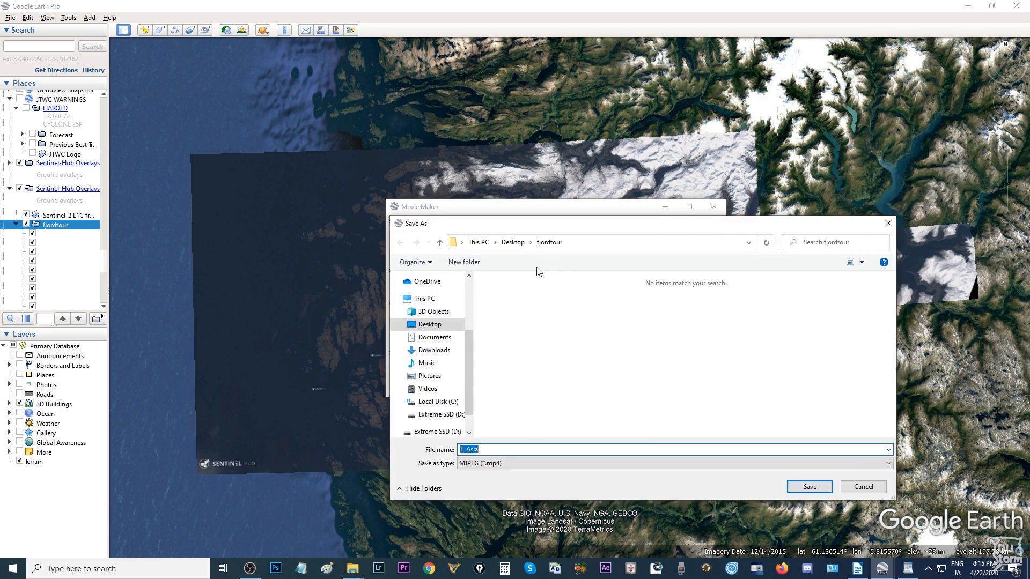
click(514, 243)
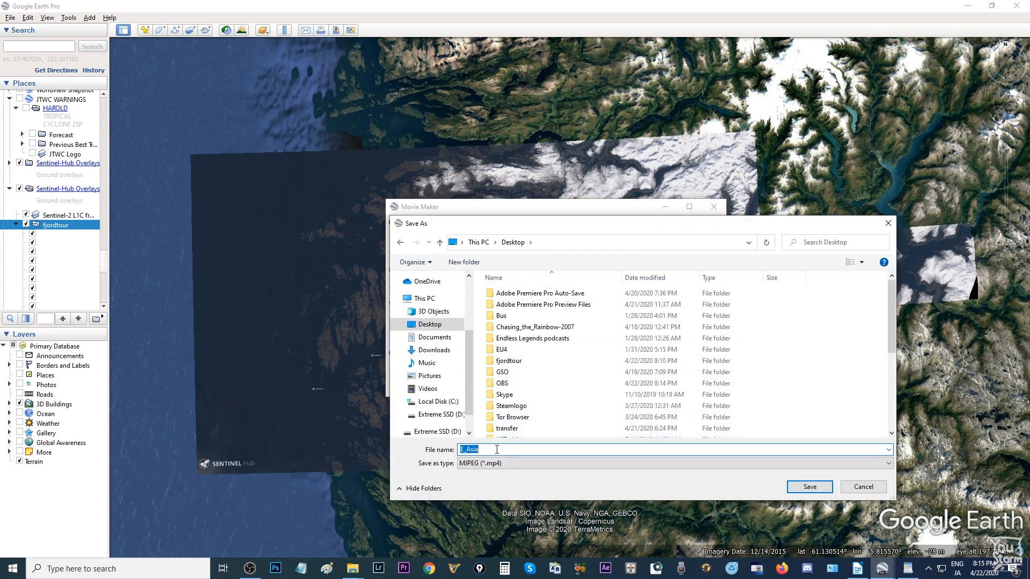
text(fjo)
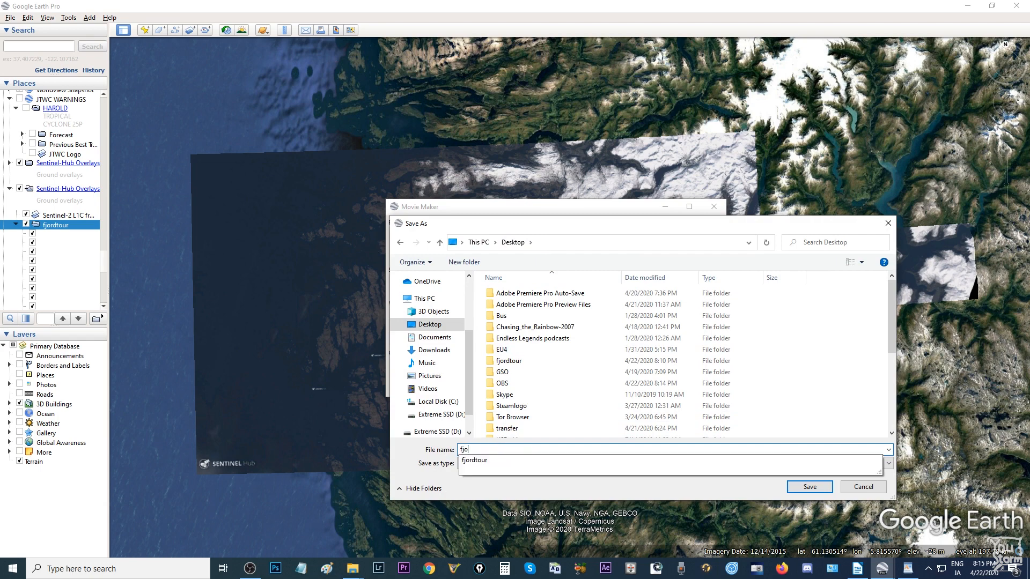
text(tdgfdfgg)
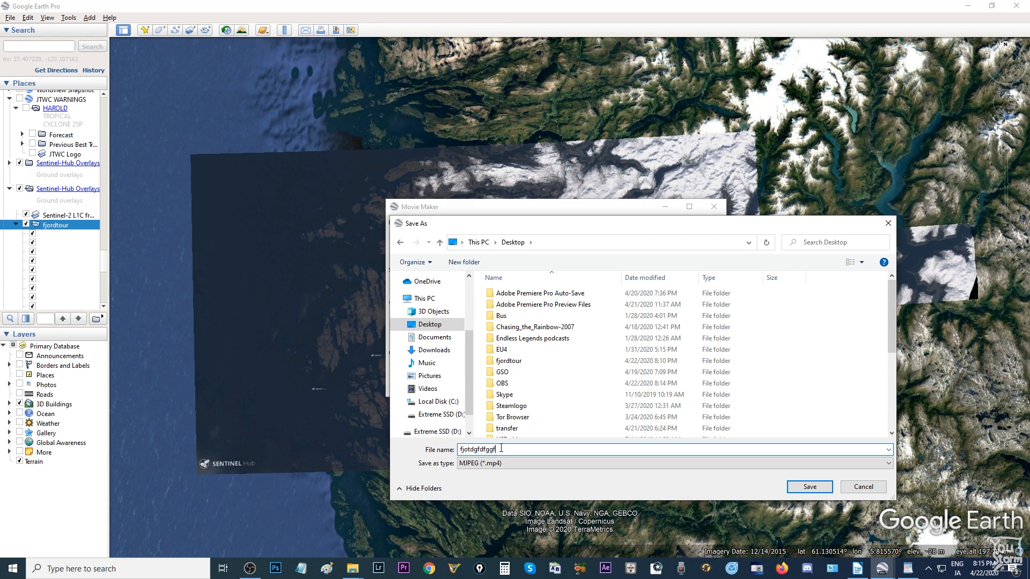
text(f)
click(809, 486)
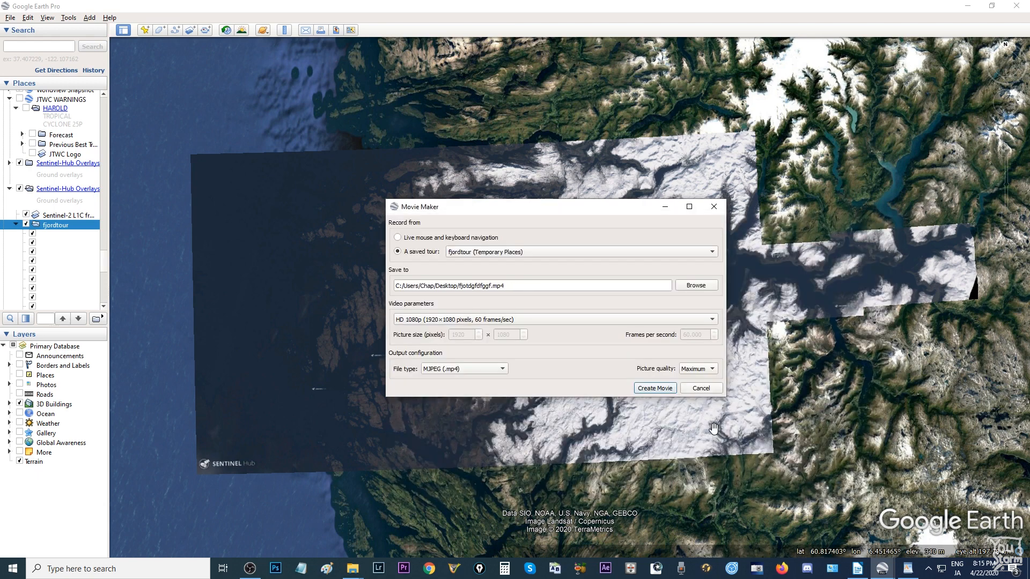
click(657, 388)
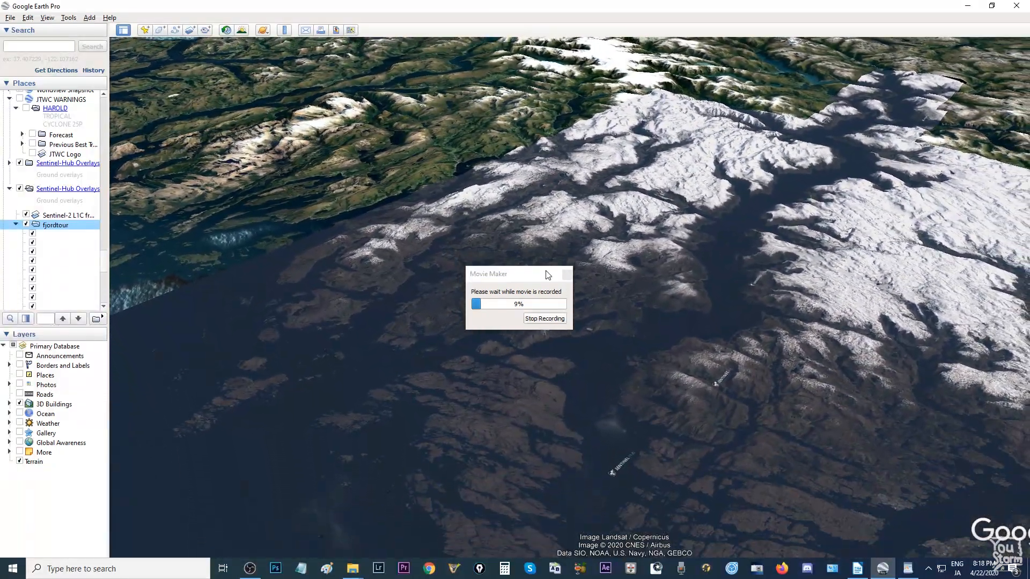
drag(547, 275, 214, 113)
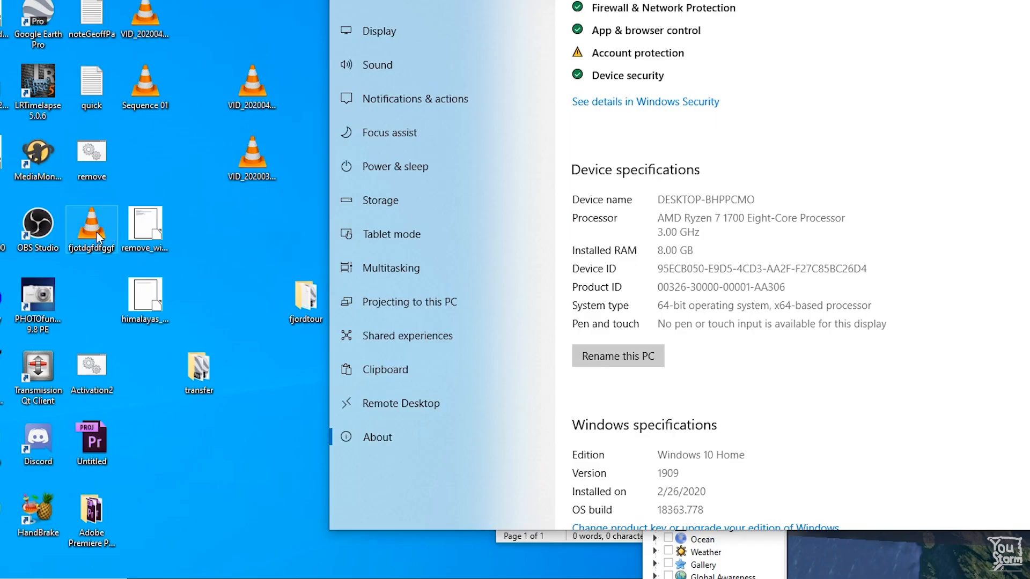
Check the file properties of the exported fjotdgfdfggf movie on the desktop, including its size and creation times
right_click(96, 231)
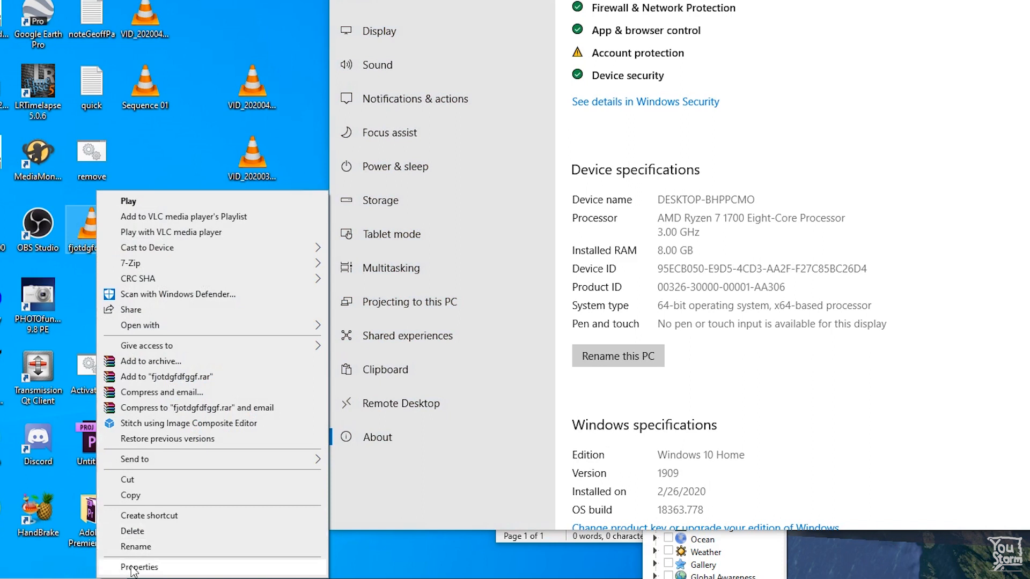
click(139, 567)
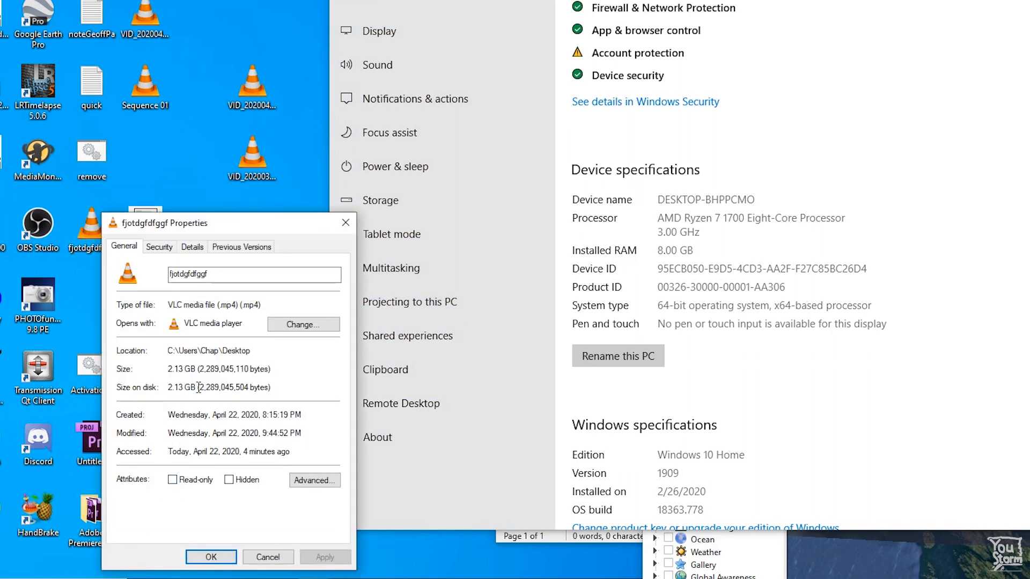
click(225, 556)
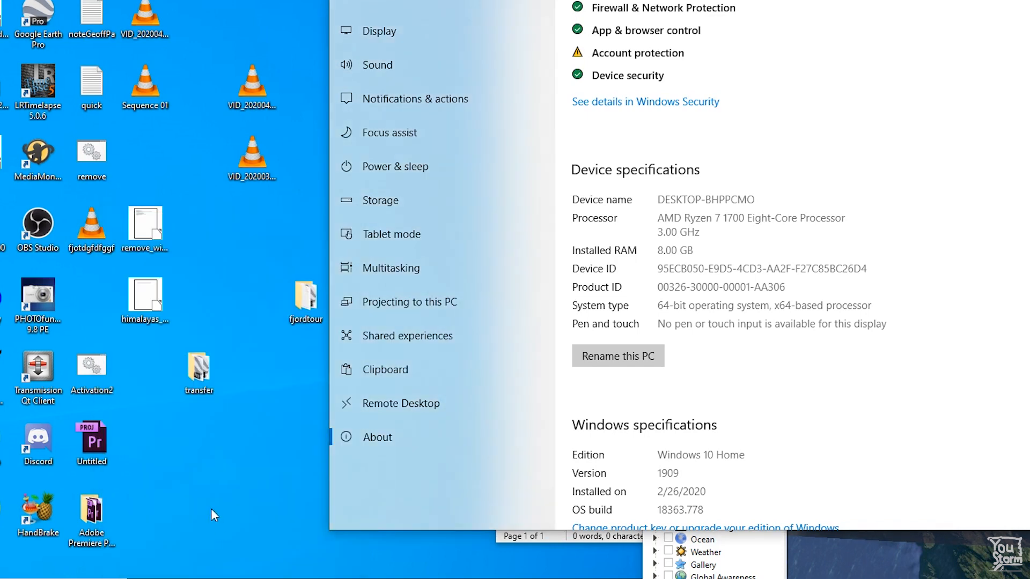